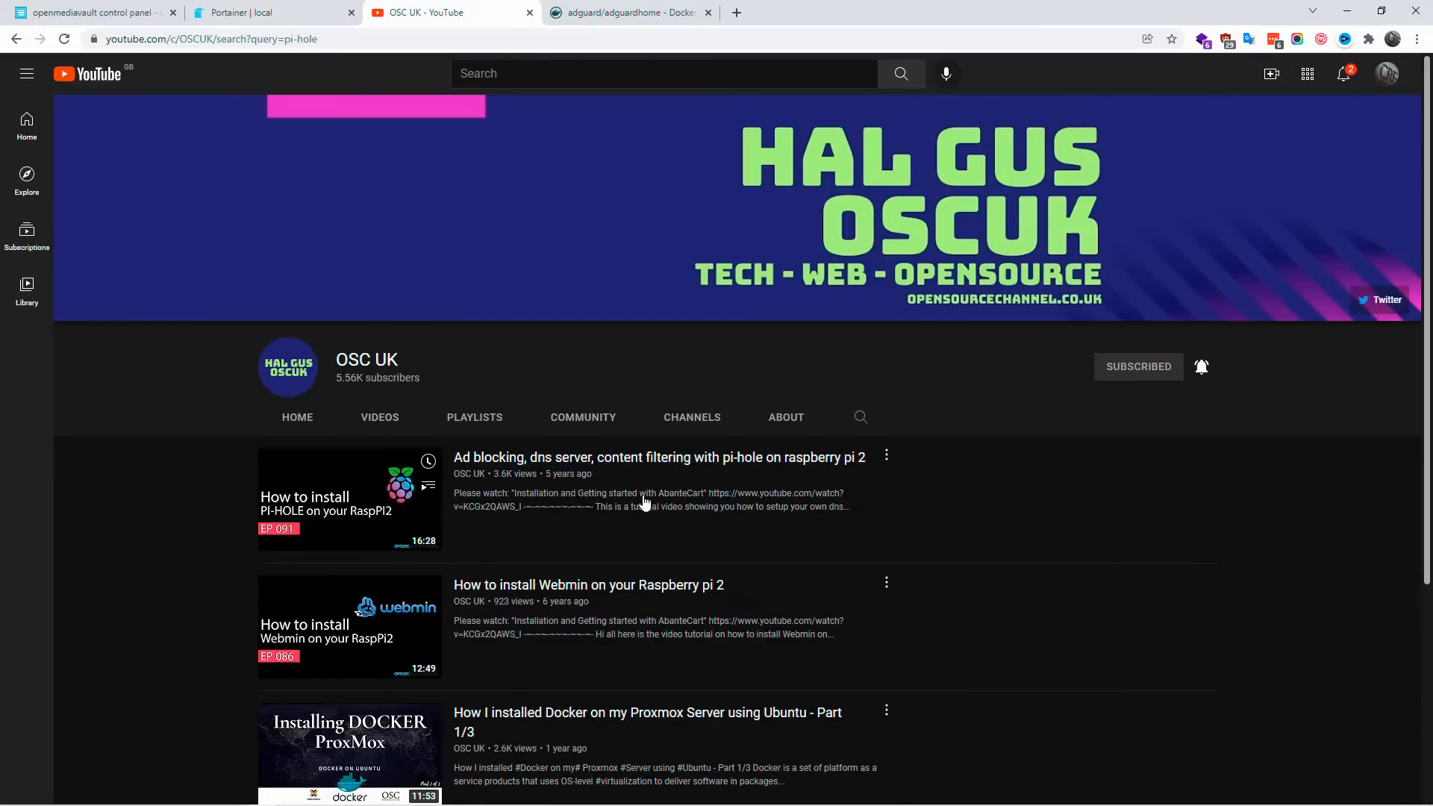
Step: Open the pi-hole ad blocking video, and examine the docker run command and port mappings on the adguard/adguardhome Docker Hub page
left_click(549, 467)
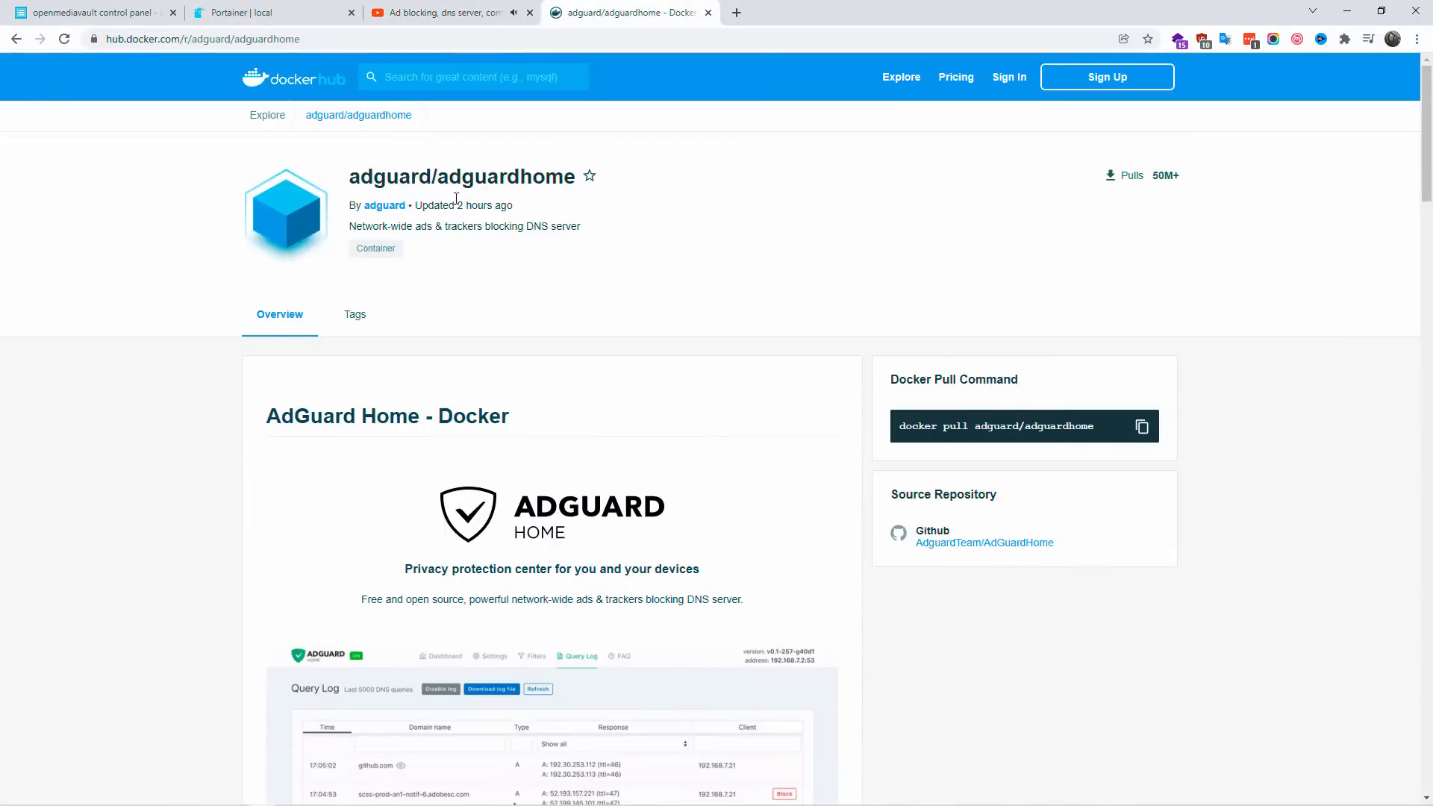
scroll(482, 197, "down", 6)
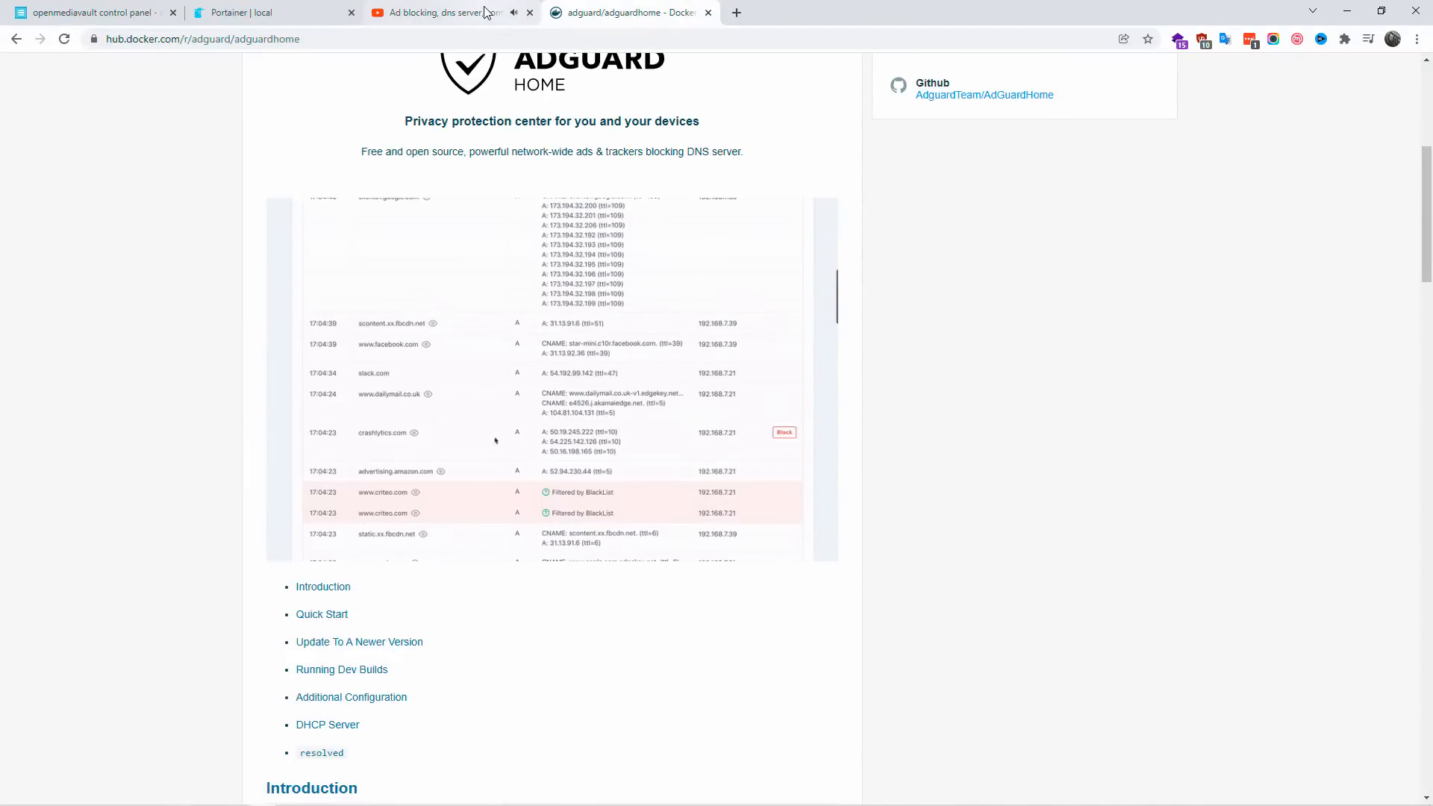
scroll(653, 275, "down", 6)
scroll(653, 275, "down", 6)
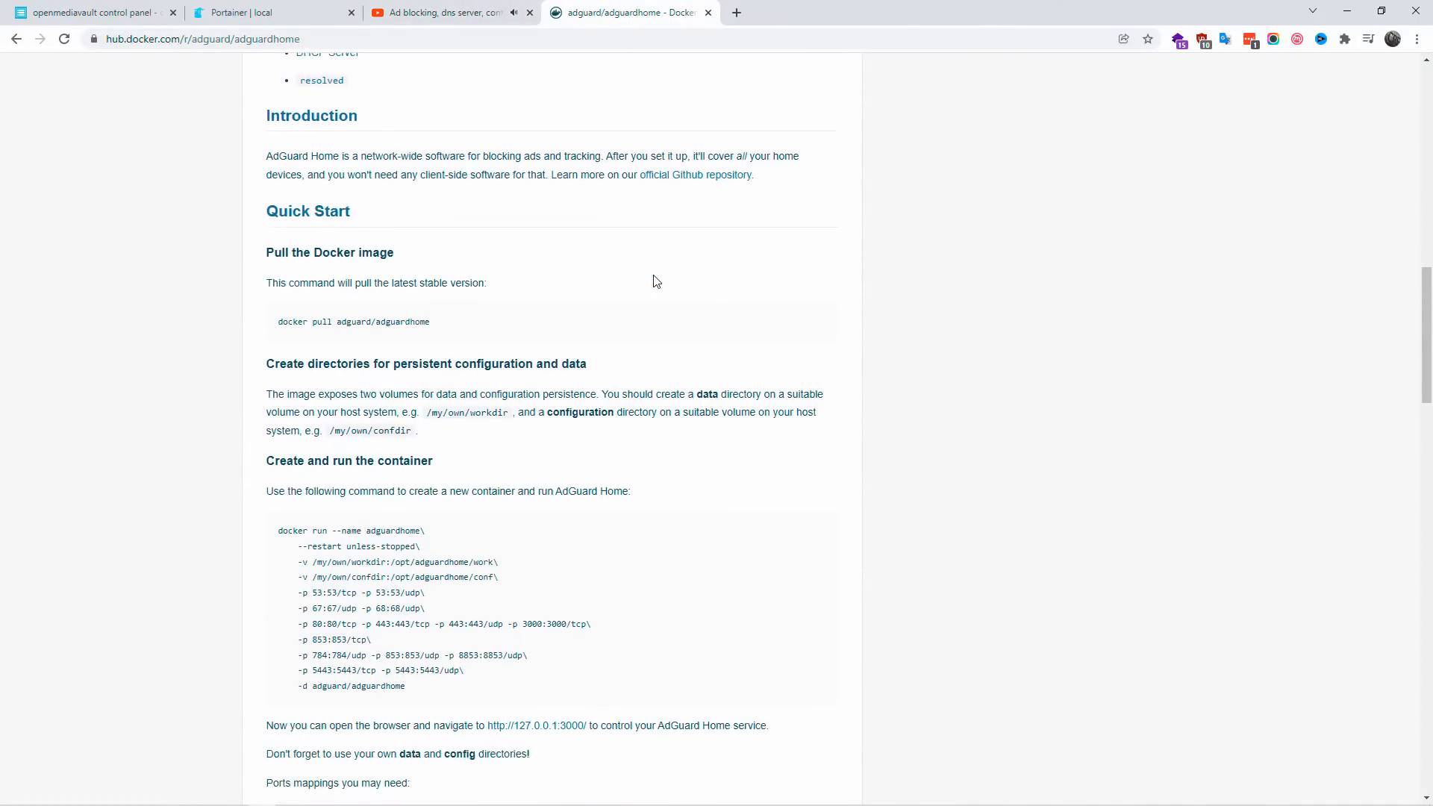
left_click_drag(427, 469, 273, 309)
scroll(672, 495, "down", 3)
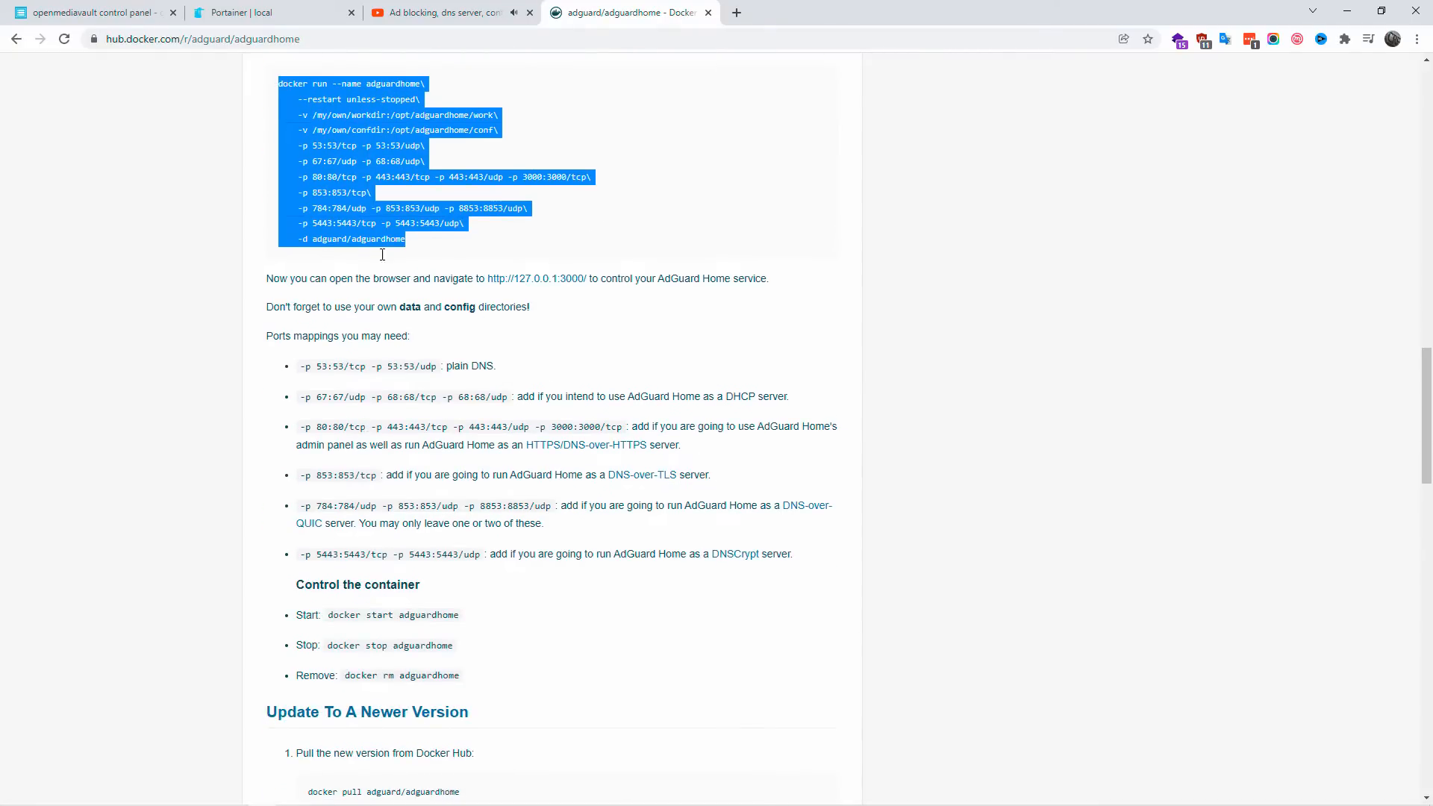
Step: Leave the pi-hole video and open the local environment's dashboard in Portainer
left_click(440, 13)
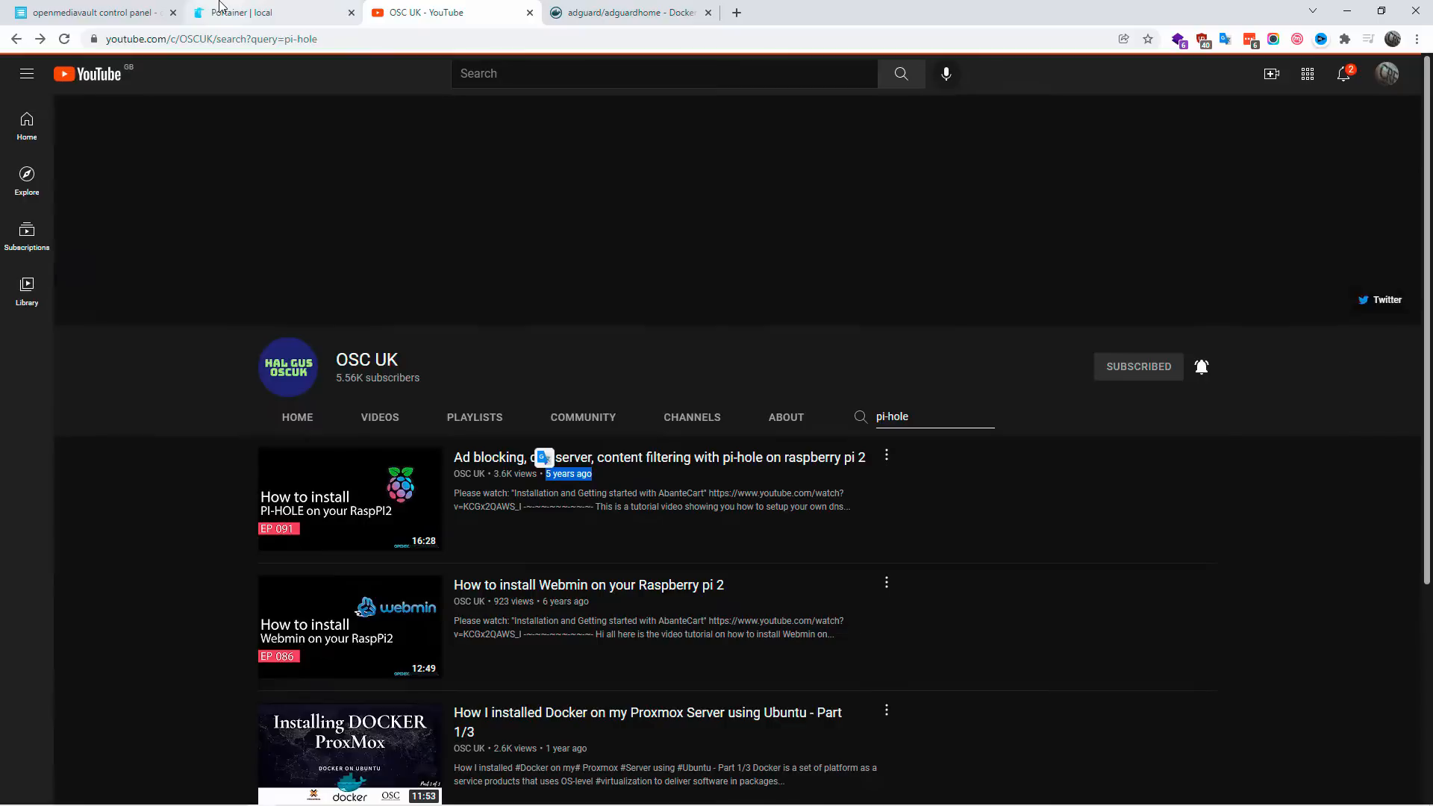
left_click(222, 9)
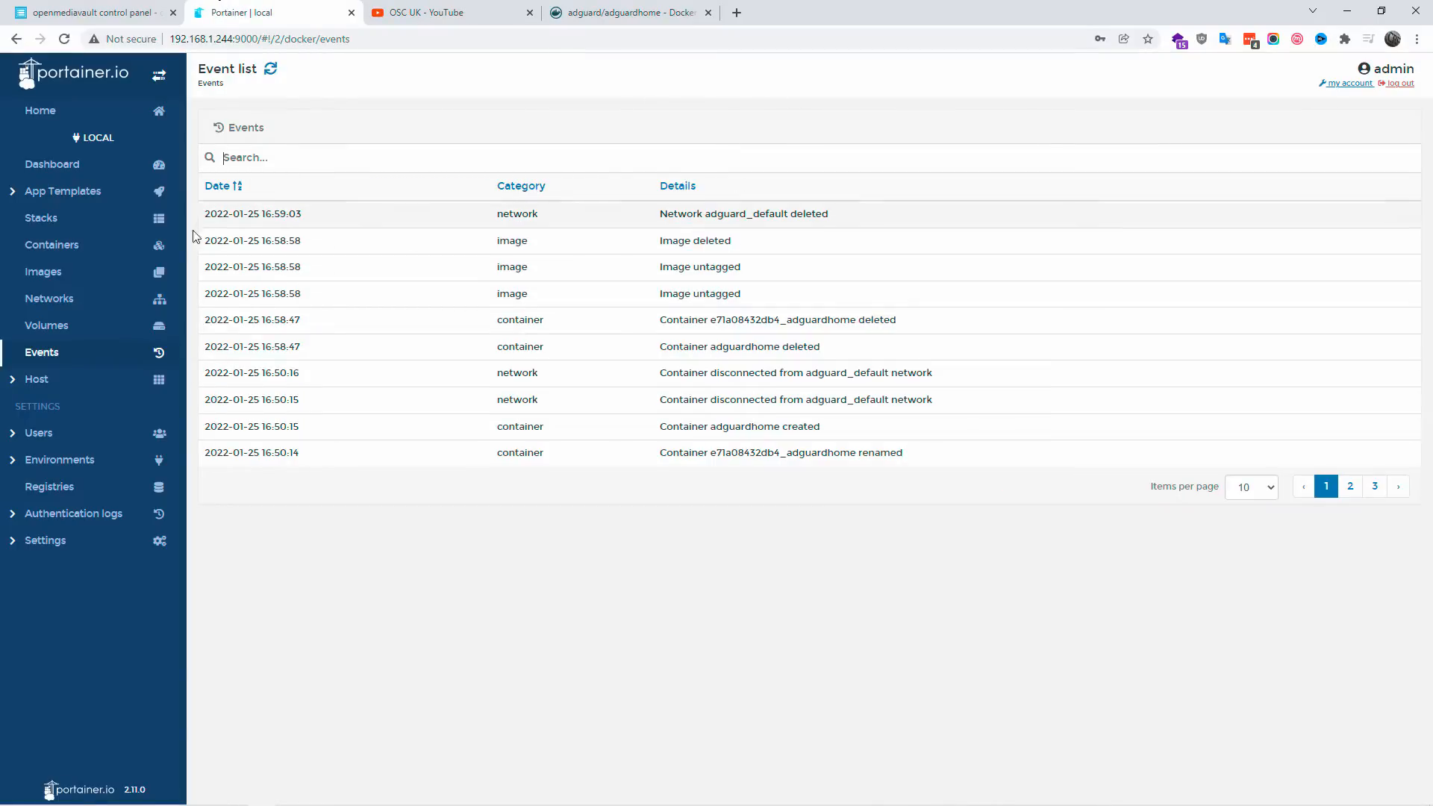
left_click(54, 166)
Step: Switch to openmediavault and review the network interfaces and the OMV-Extras Docker settings
key("ctrl+shift+Tab")
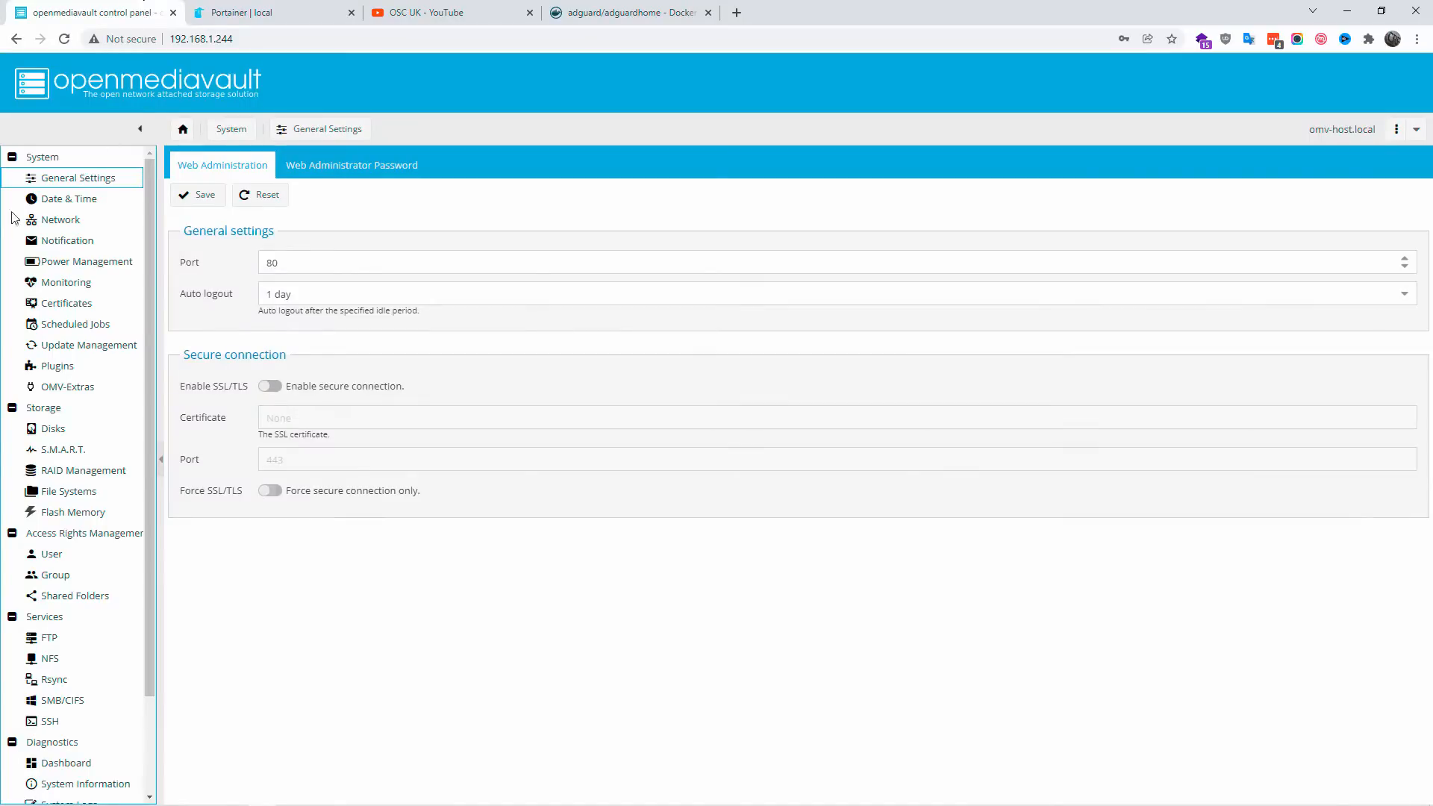
left_click(59, 219)
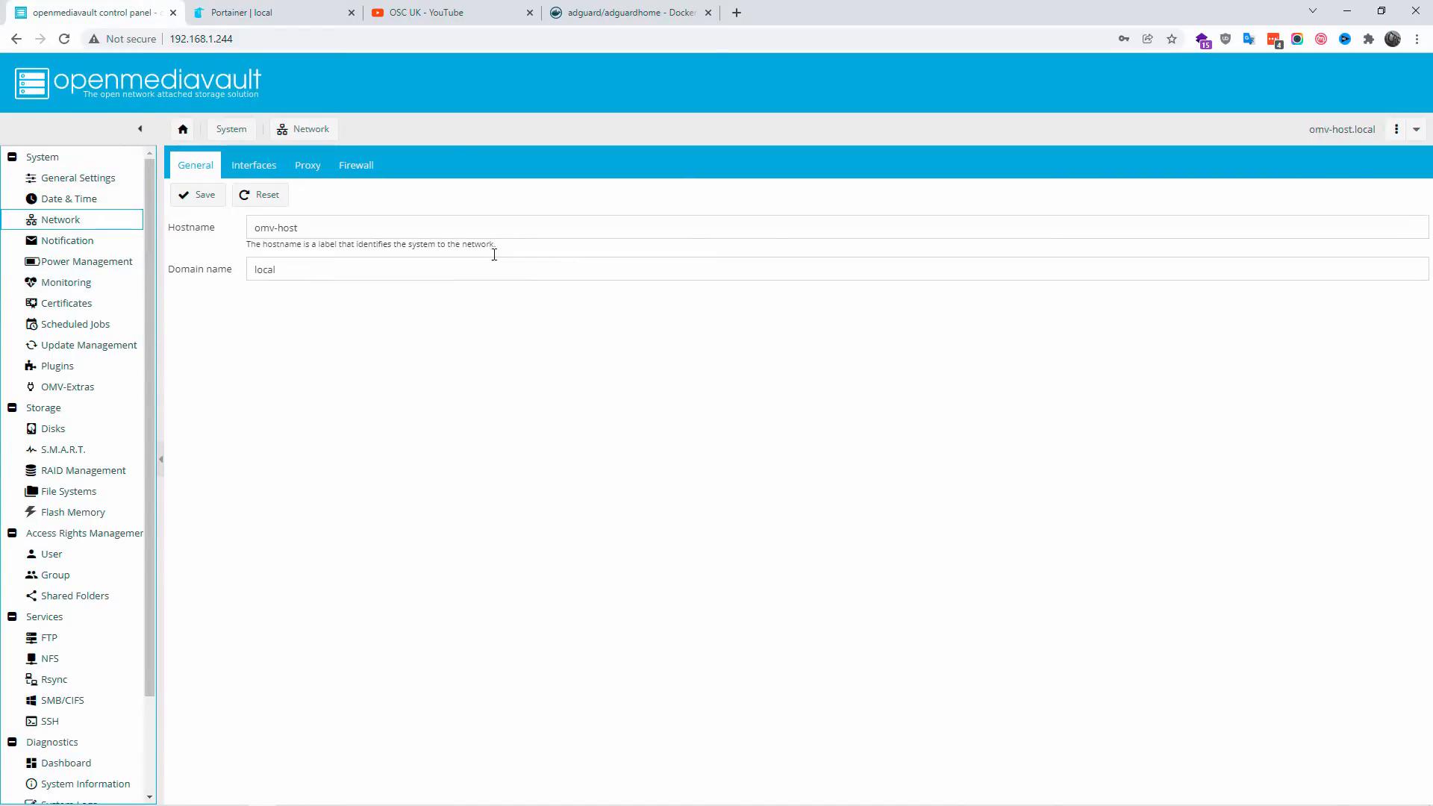
left_click(274, 163)
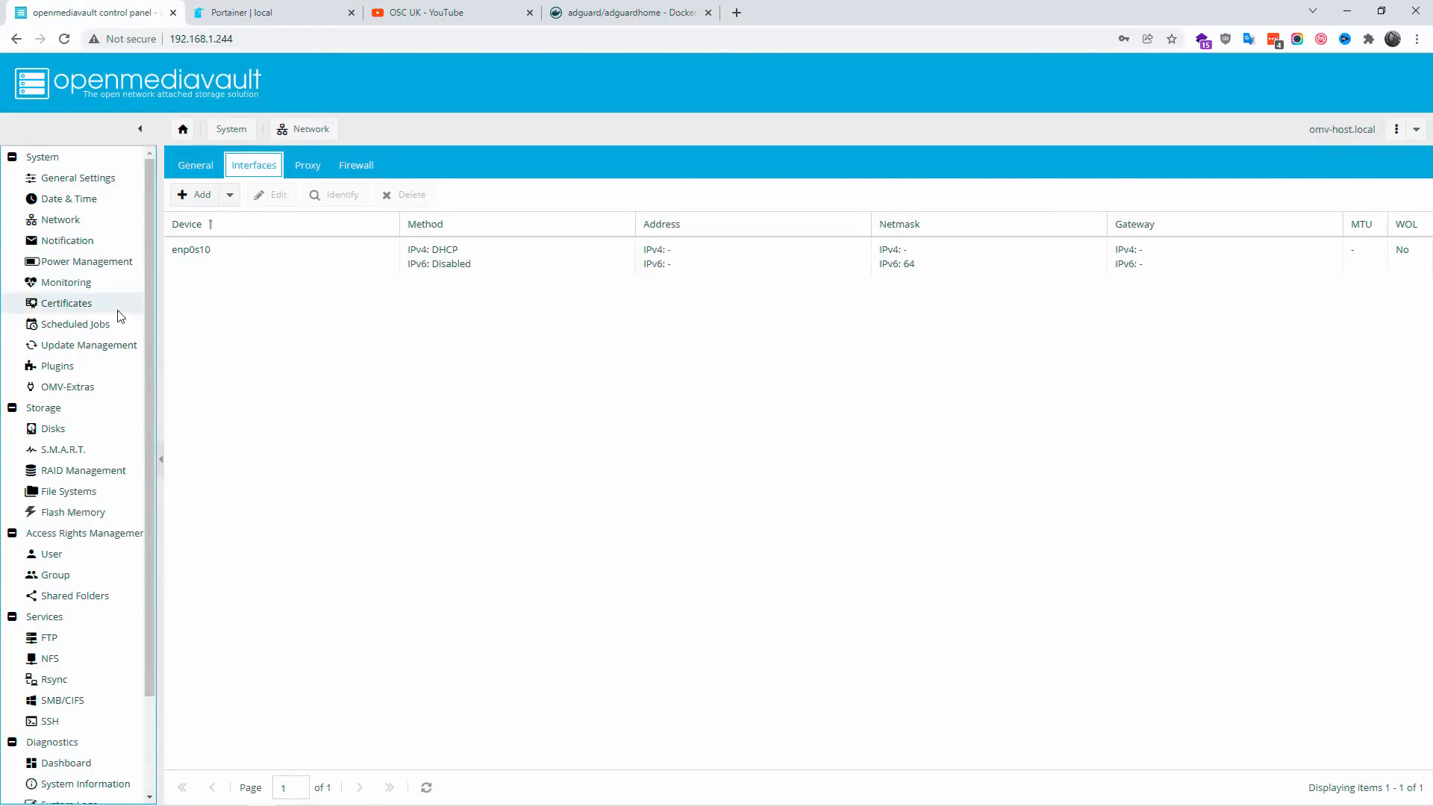
left_click(75, 387)
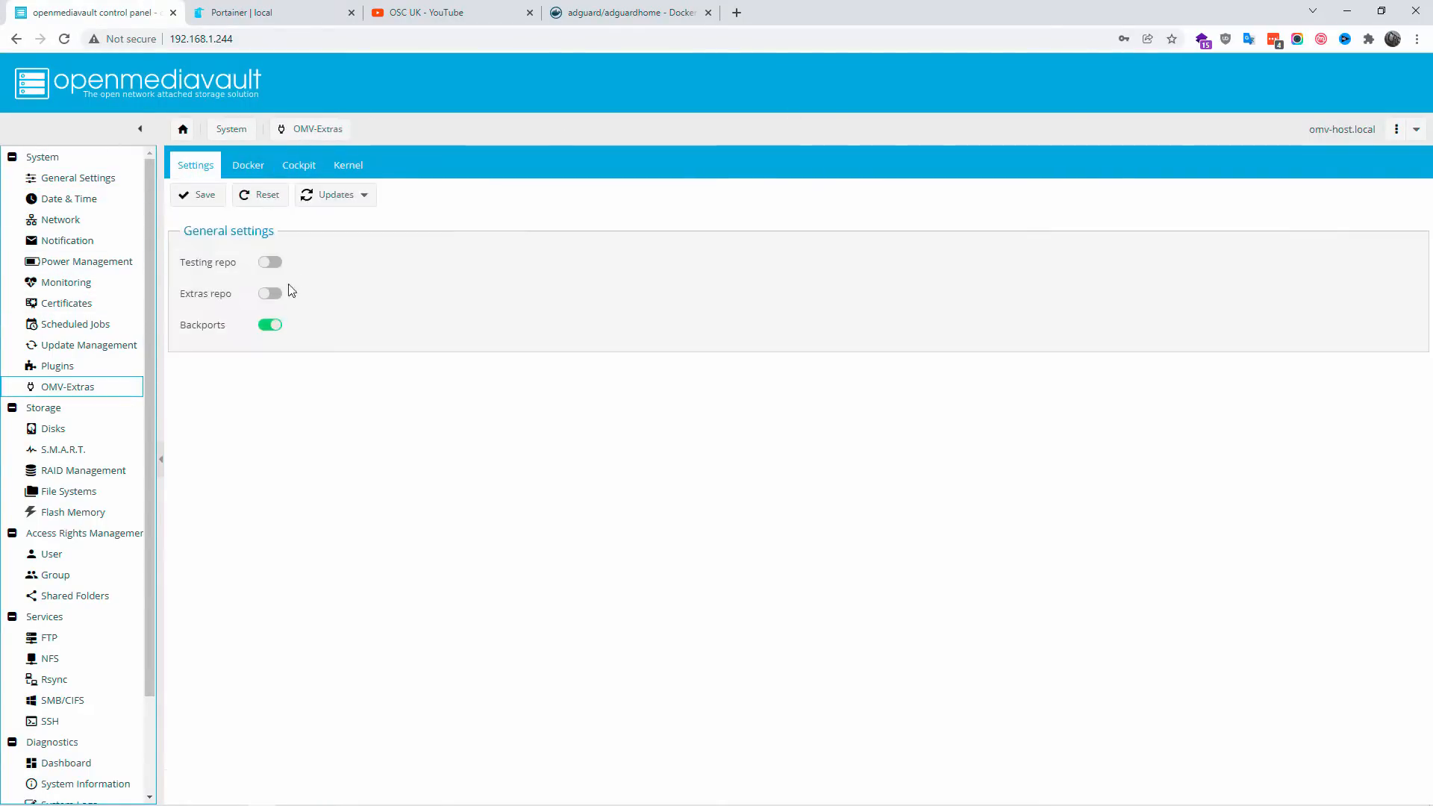
left_click(248, 166)
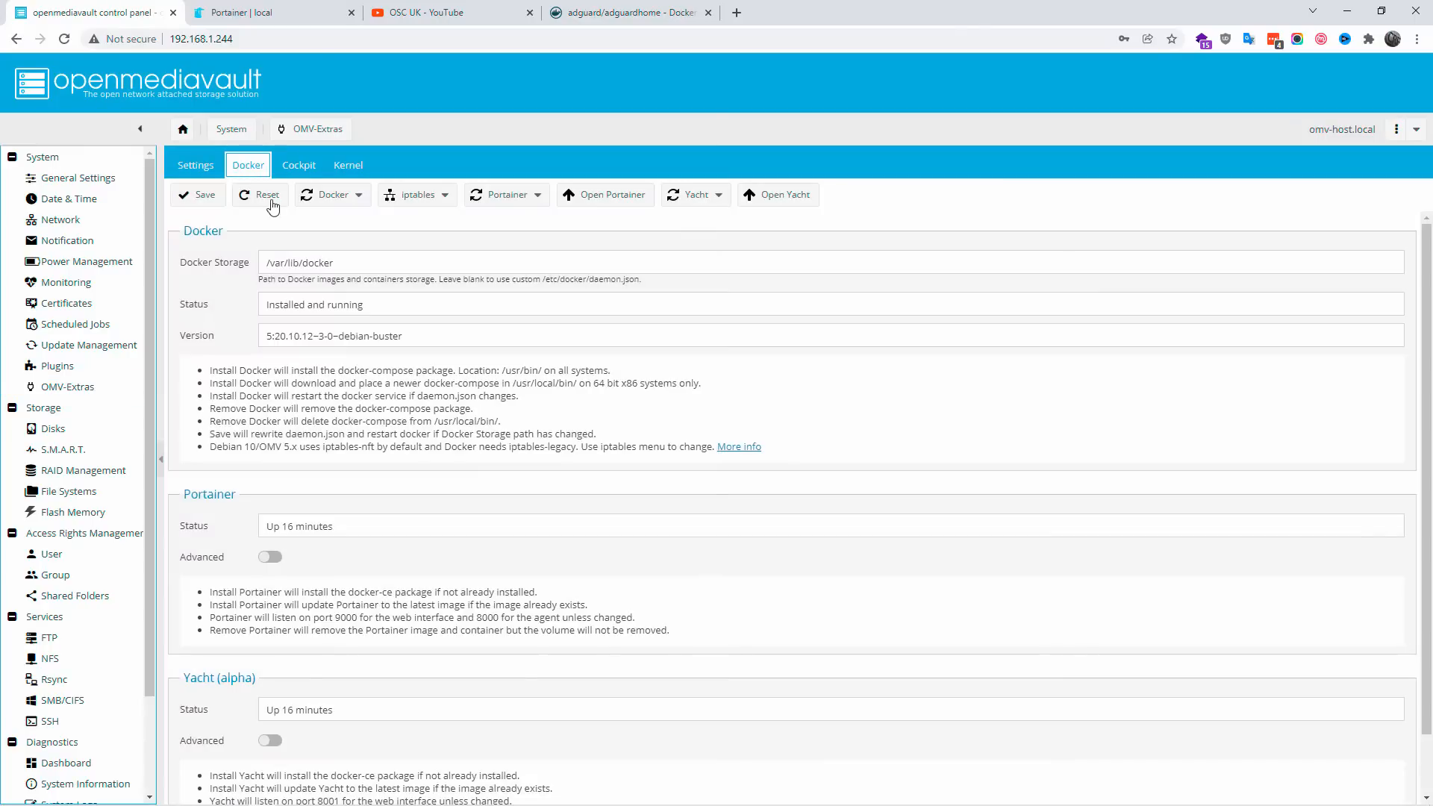
Step: Switch to Portainer and start a new stack named adguard using the web editor
left_click(269, 12)
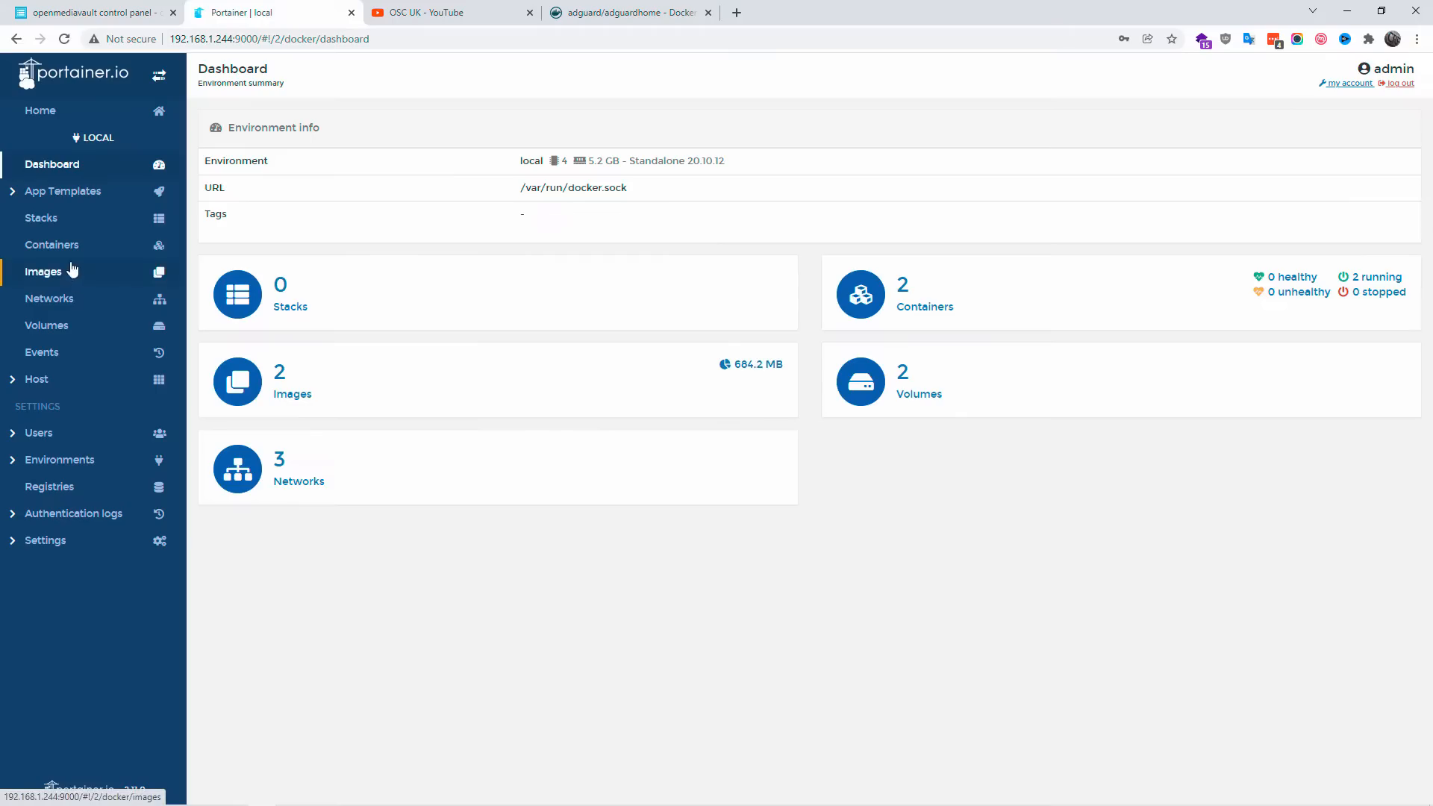
left_click(57, 226)
left_click(320, 162)
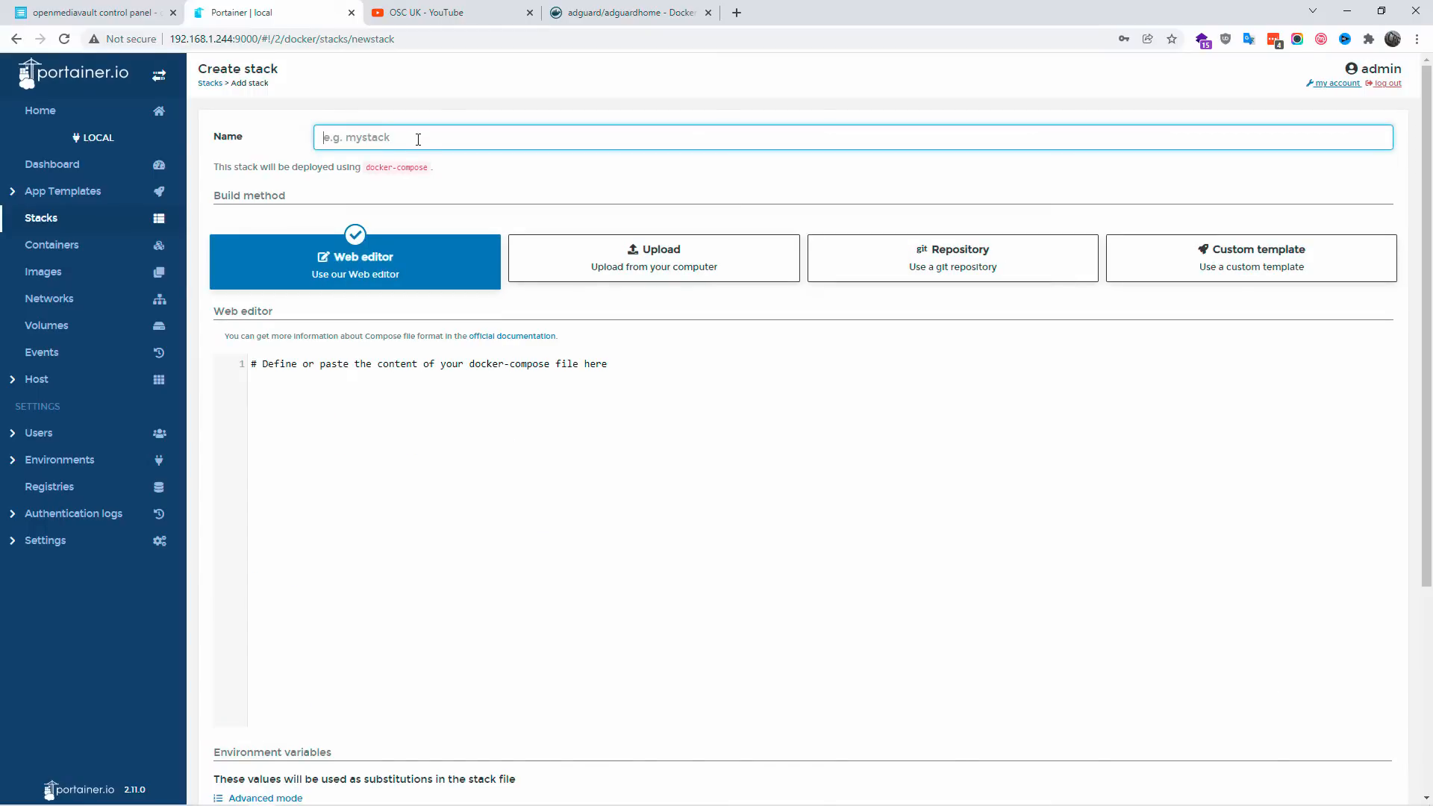
type("adguard")
left_click(382, 399)
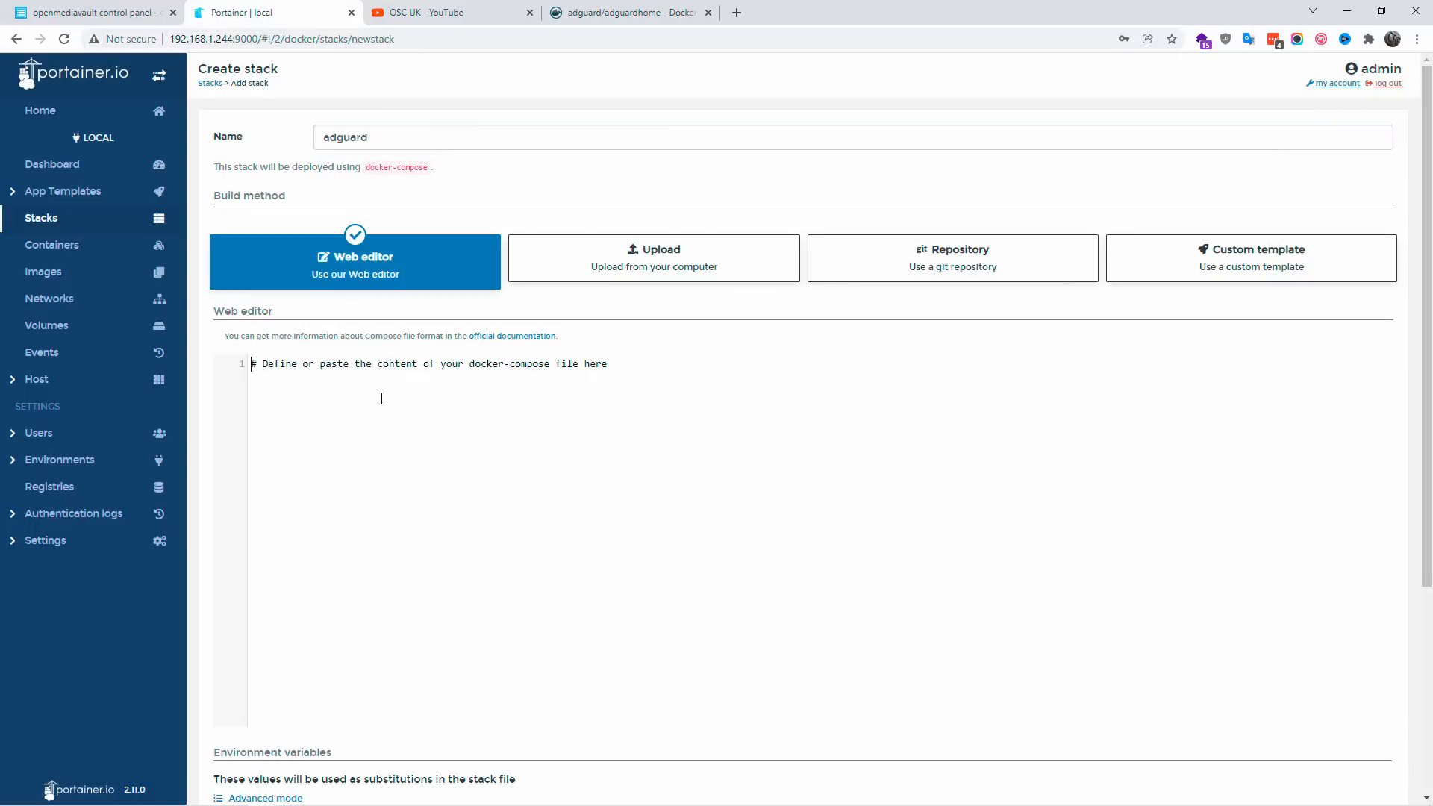
Step: Switch to the Notepad document and examine the port mappings in the version 2 adguardhome compose definition
left_click(538, 794)
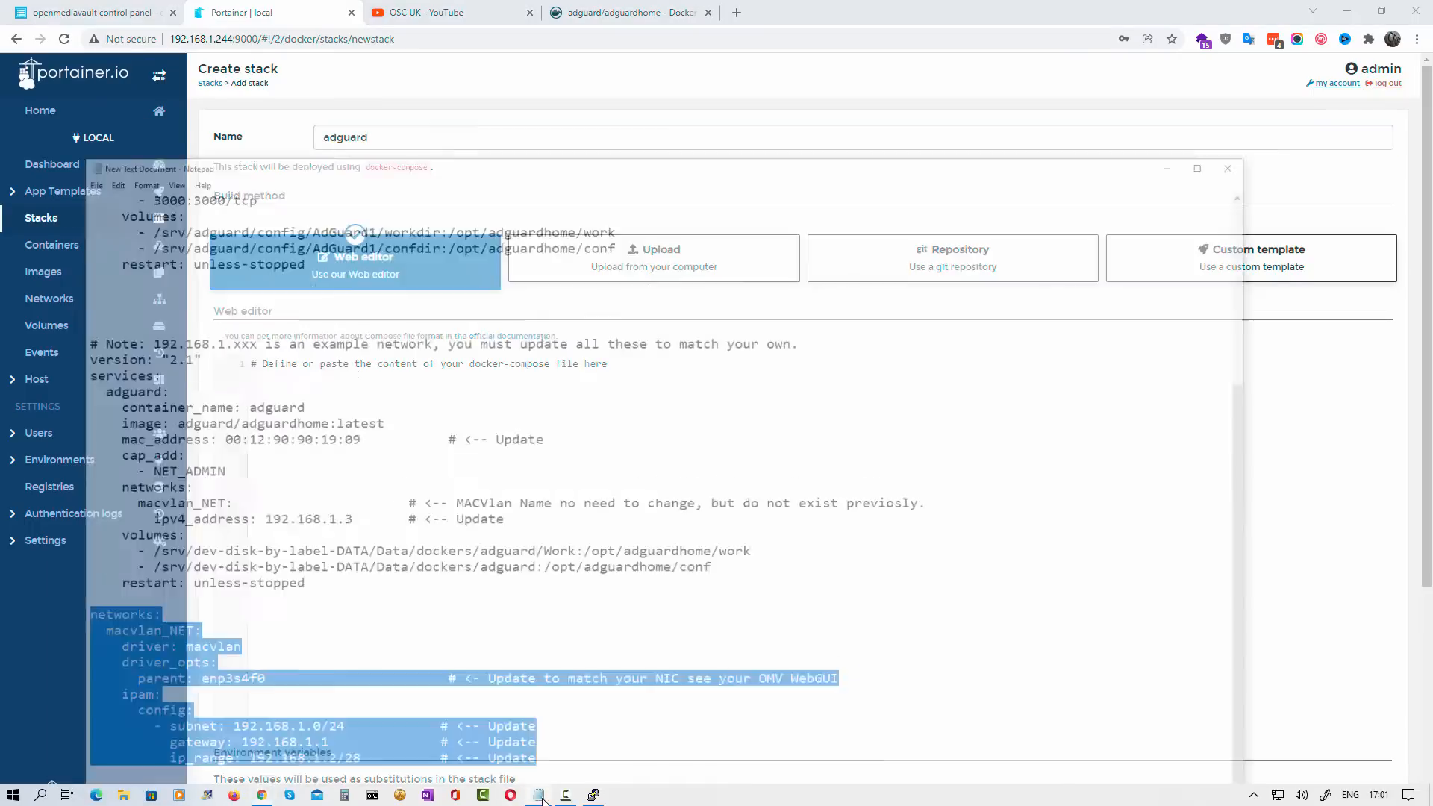
scroll(516, 411, "up", 7)
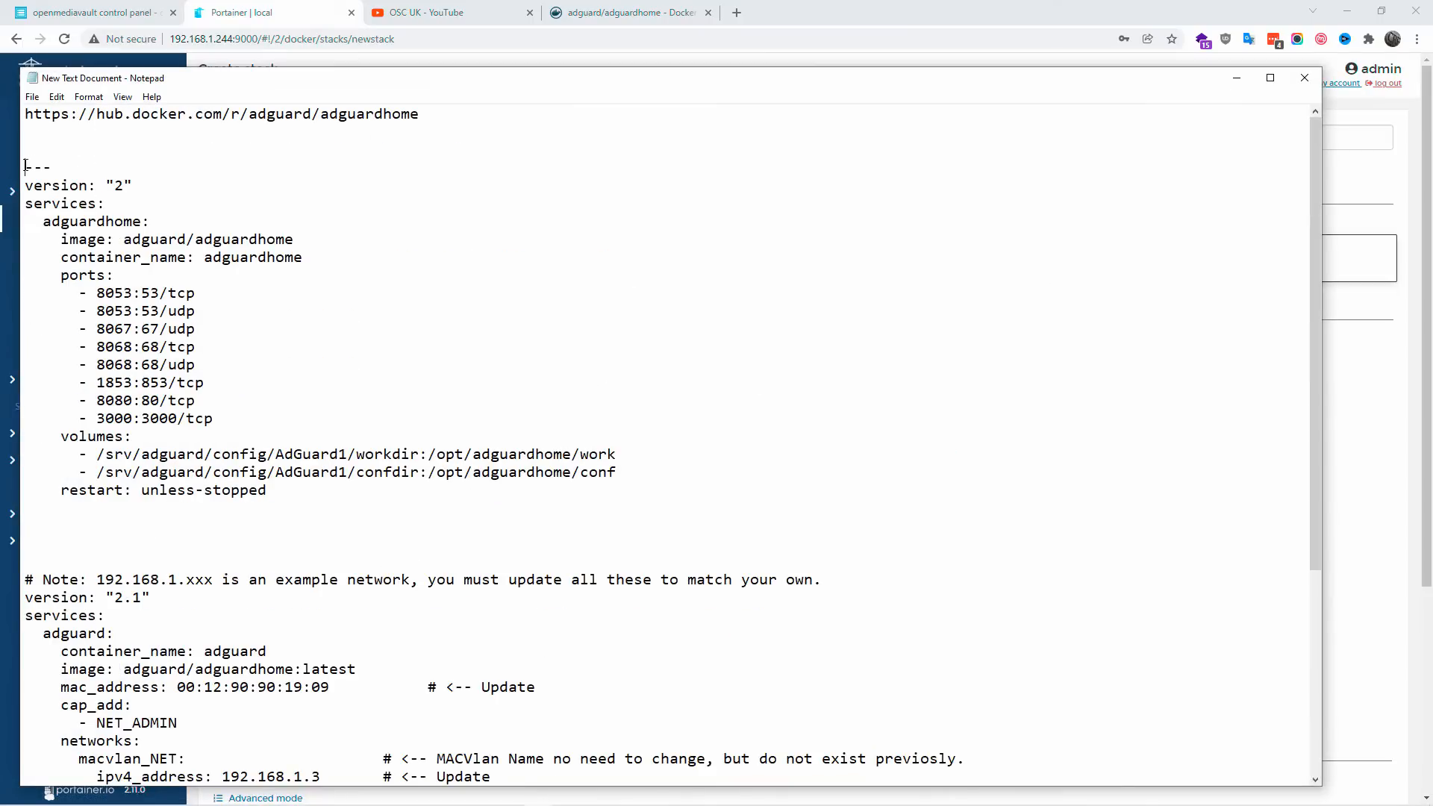
left_click_drag(26, 165, 264, 493)
left_click(352, 322)
mouse_move(143, 293)
left_mouse_down()
mouse_move(157, 314)
mouse_move(157, 289)
left_mouse_up()
left_click_drag(162, 347, 145, 347)
scroll(116, 429, "down", 6)
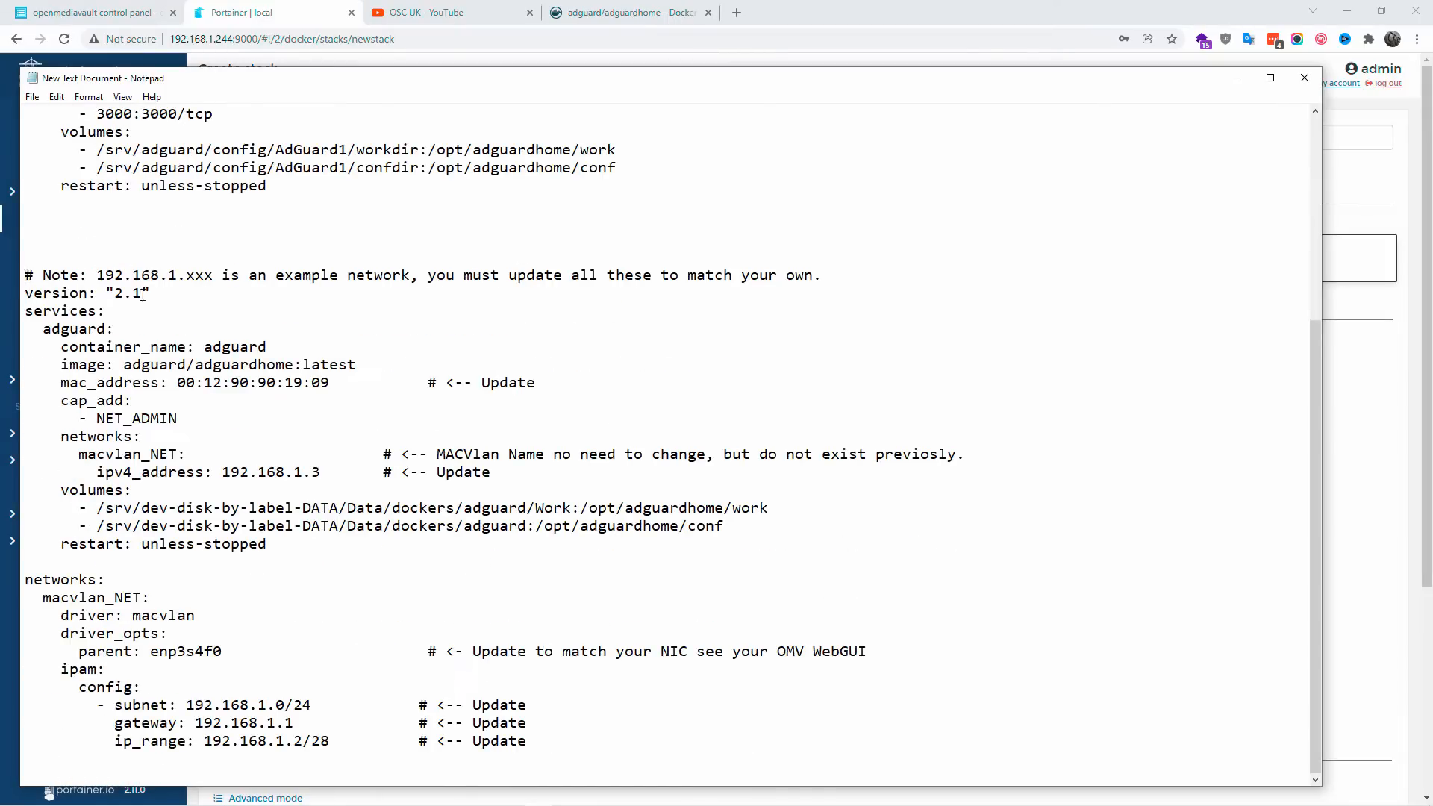
Step: Copy the version 2.1 macvlan compose definition, including its note and networks section, from Notepad into the Portainer stack editor
left_click_drag(142, 295, 646, 741)
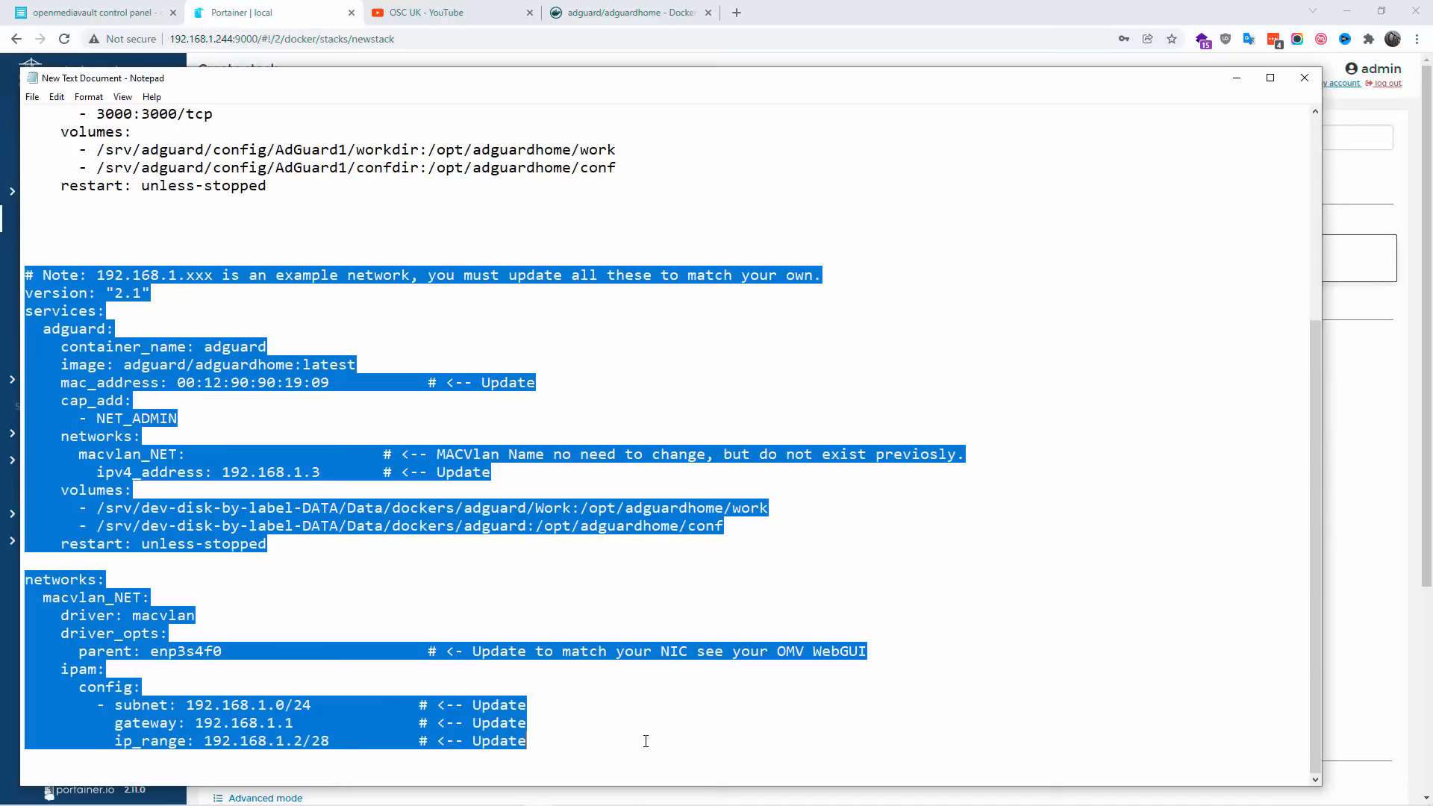
right_click(246, 511)
left_click(307, 562)
key("alt+Tab")
right_click(377, 366)
left_click(448, 478)
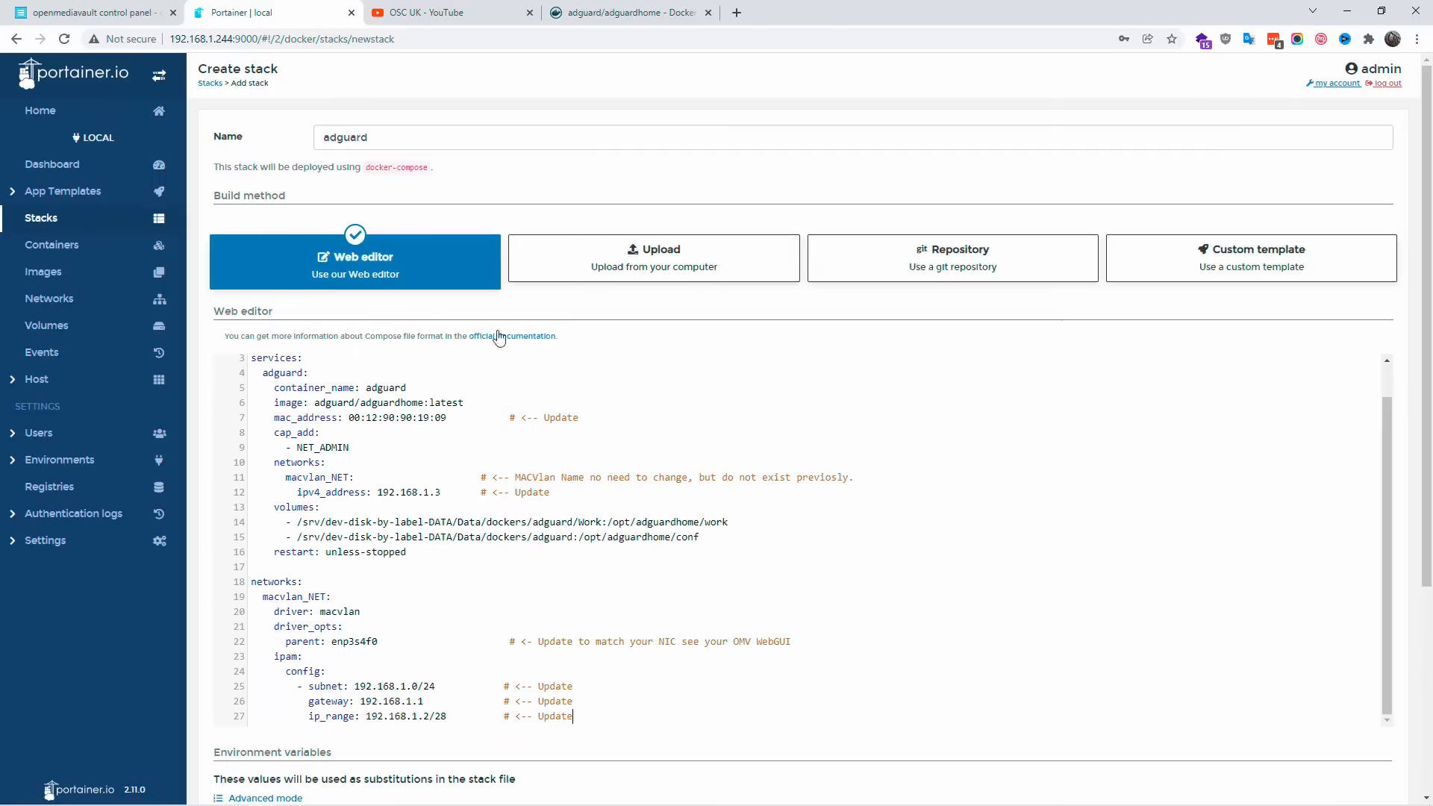
Step: Look over the pasted compose file and look up the network interface's device name in openmediavault
scroll(416, 492, "up", 1)
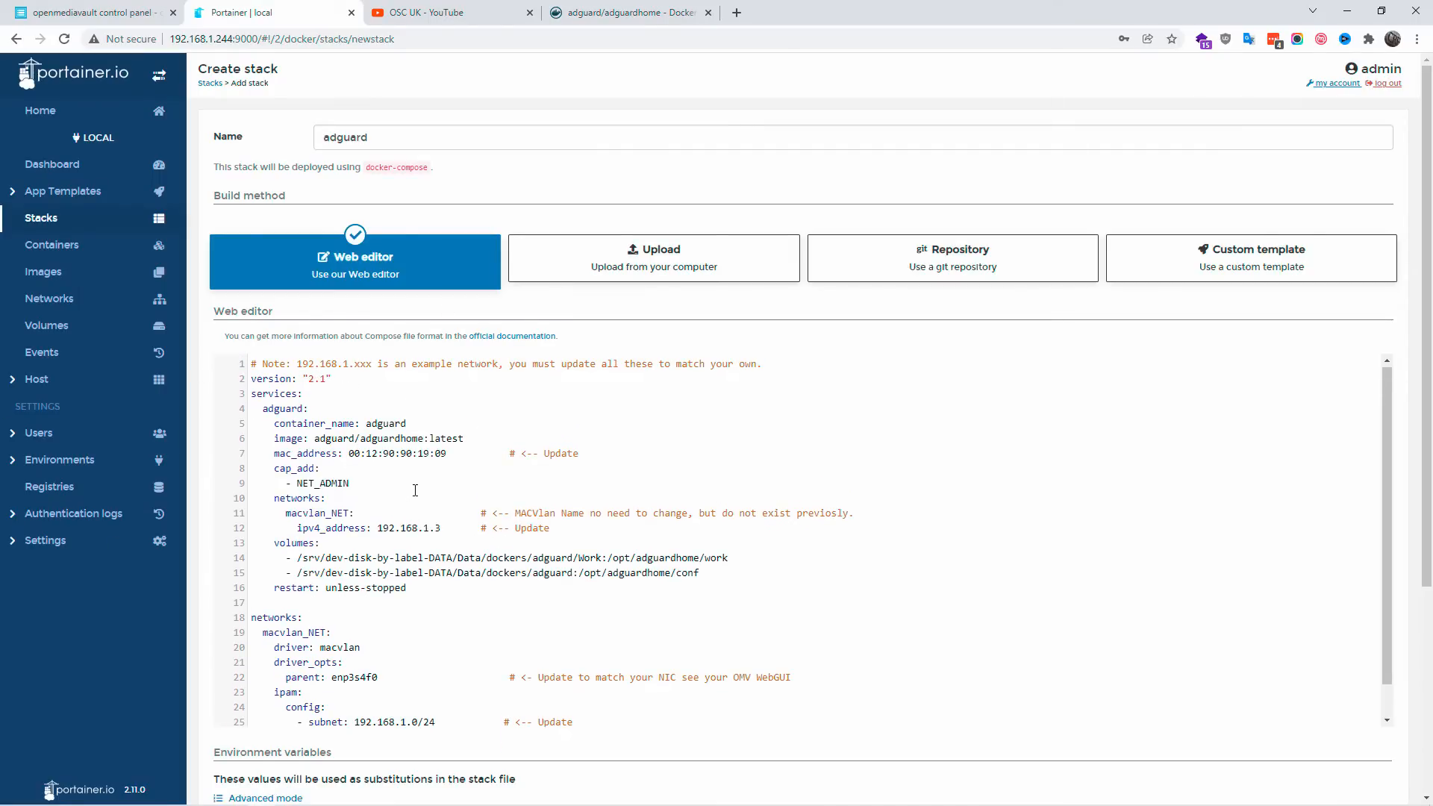
scroll(403, 612, "down", 1)
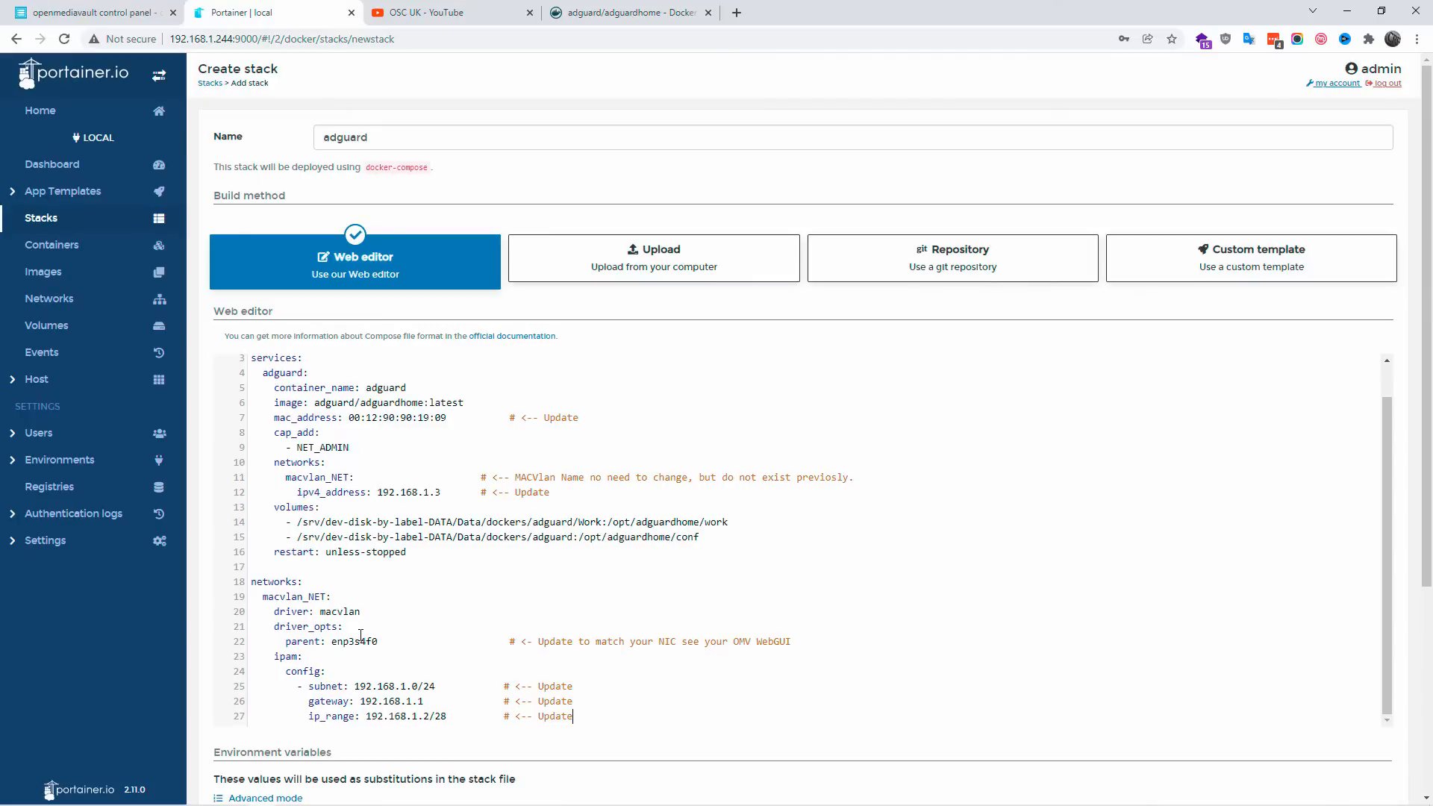
left_click(89, 13)
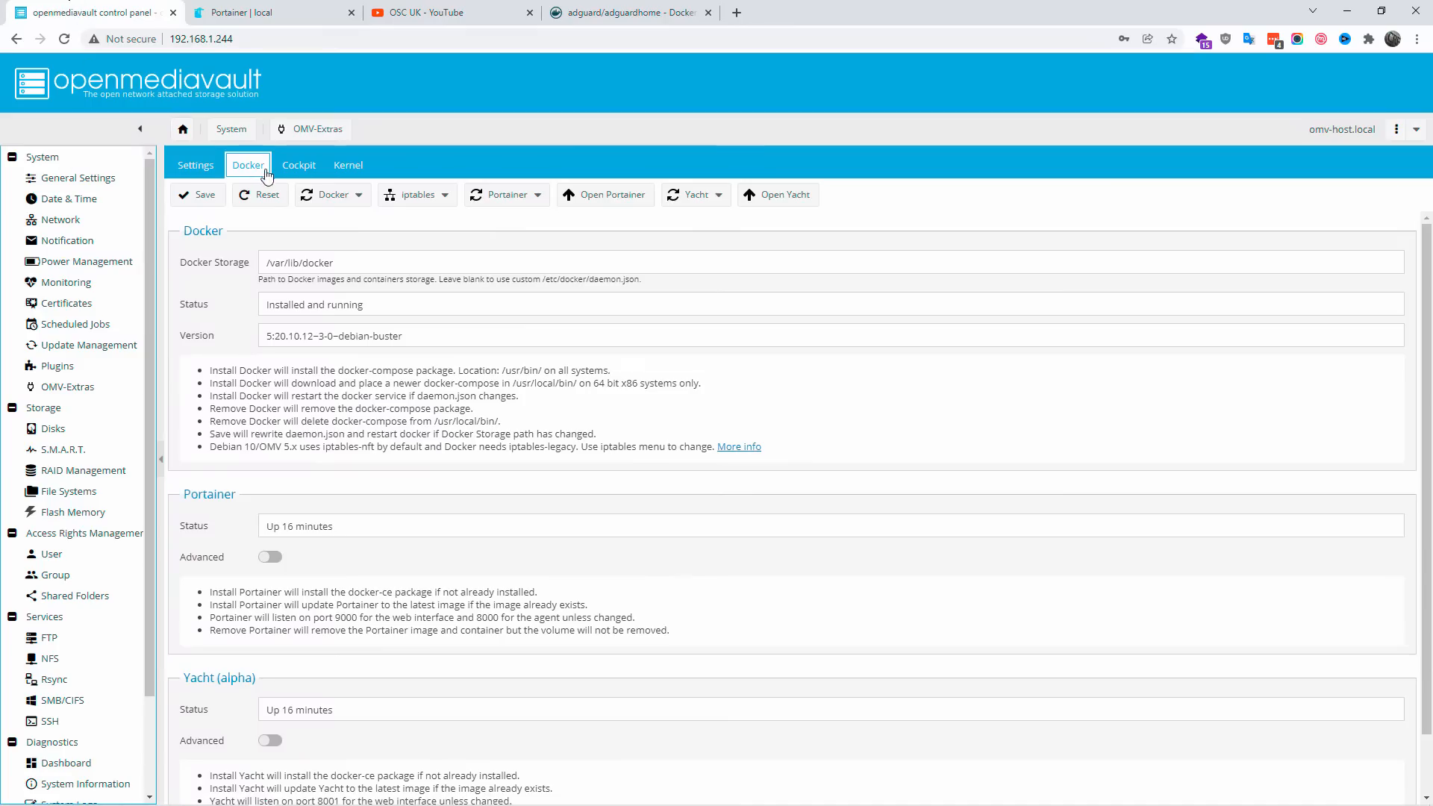
left_click(83, 220)
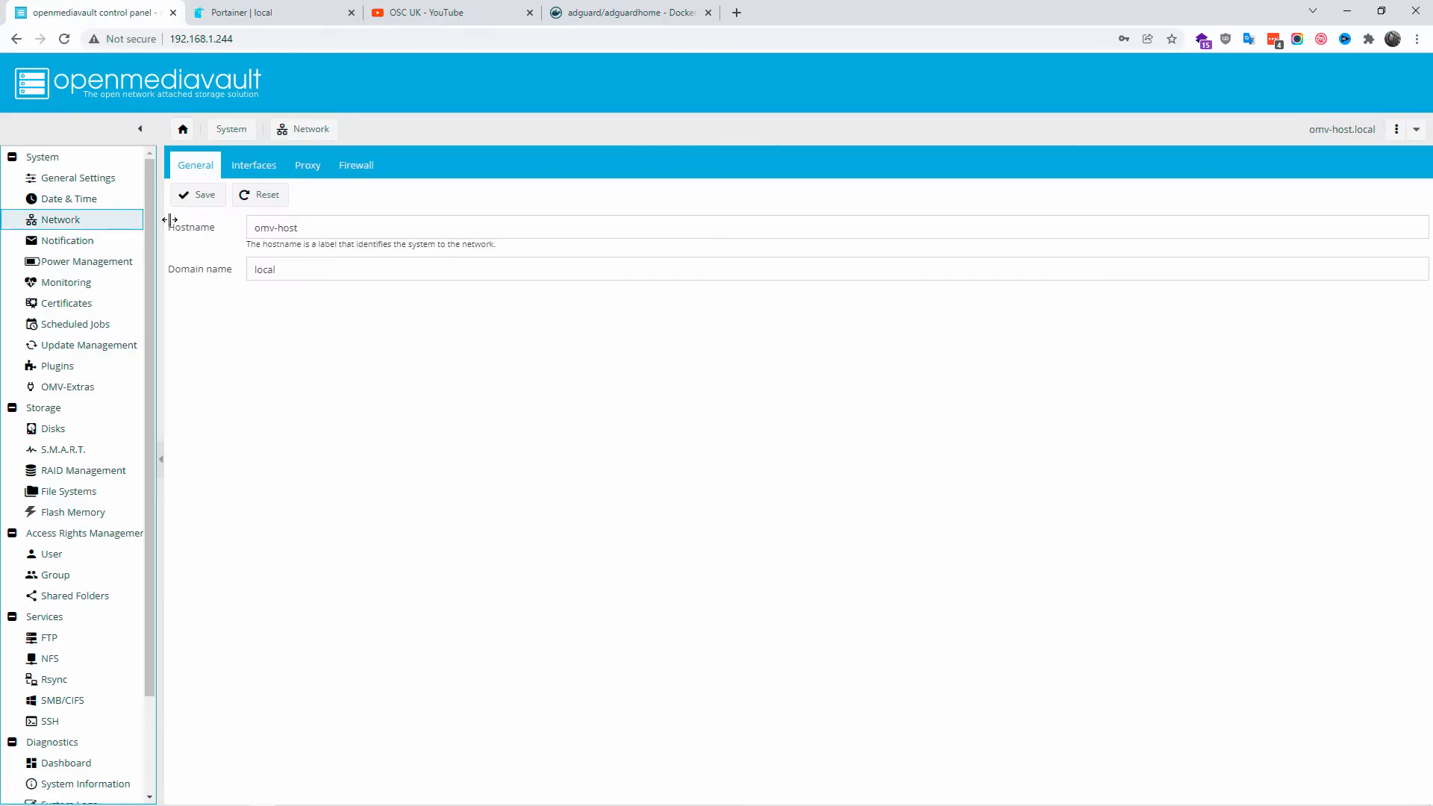
left_click(258, 173)
left_click(204, 250)
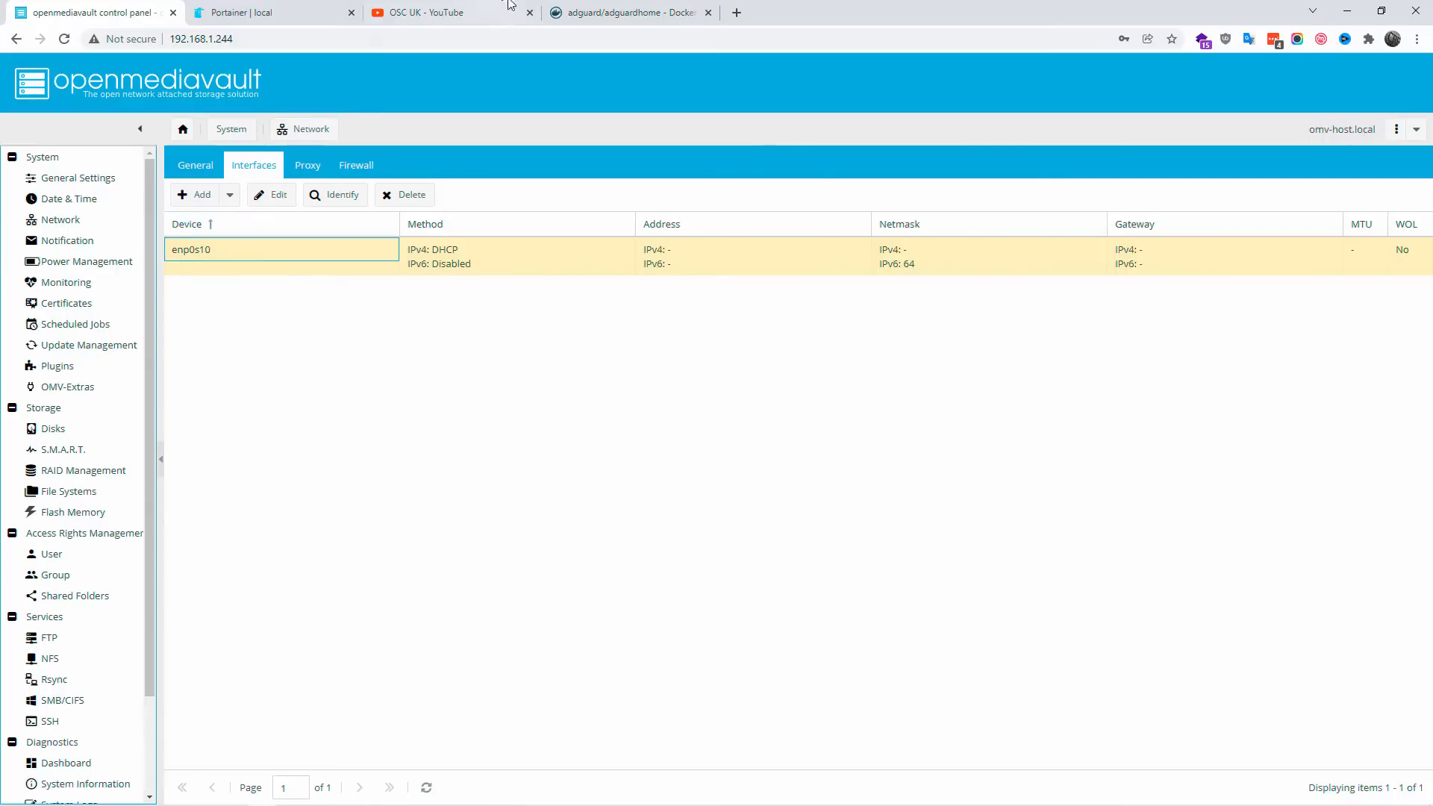
Step: Set the macvlan_NET parent interface to enp0s10 in the Portainer stack editor
left_click(308, 14)
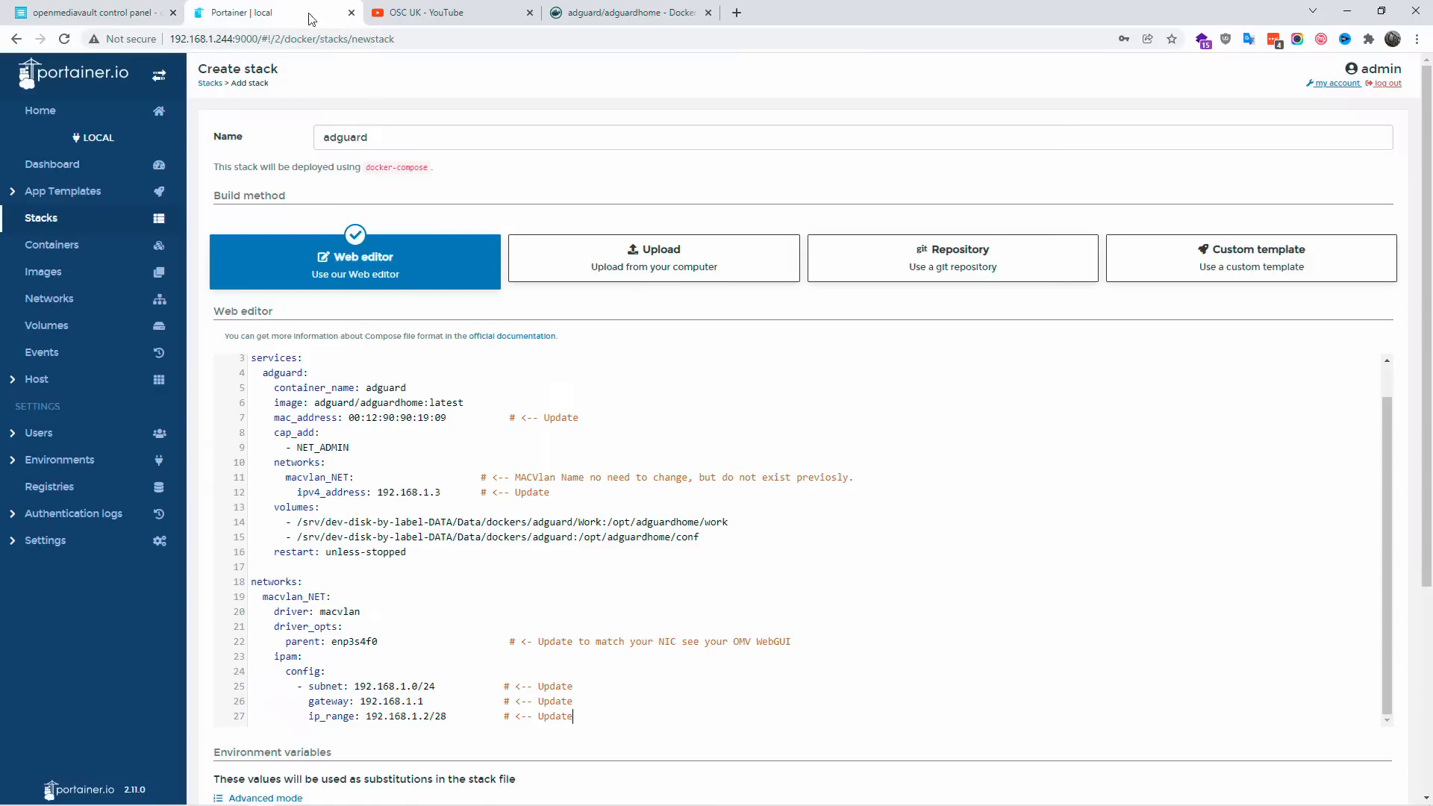
left_click_drag(350, 644, 382, 642)
type("0")
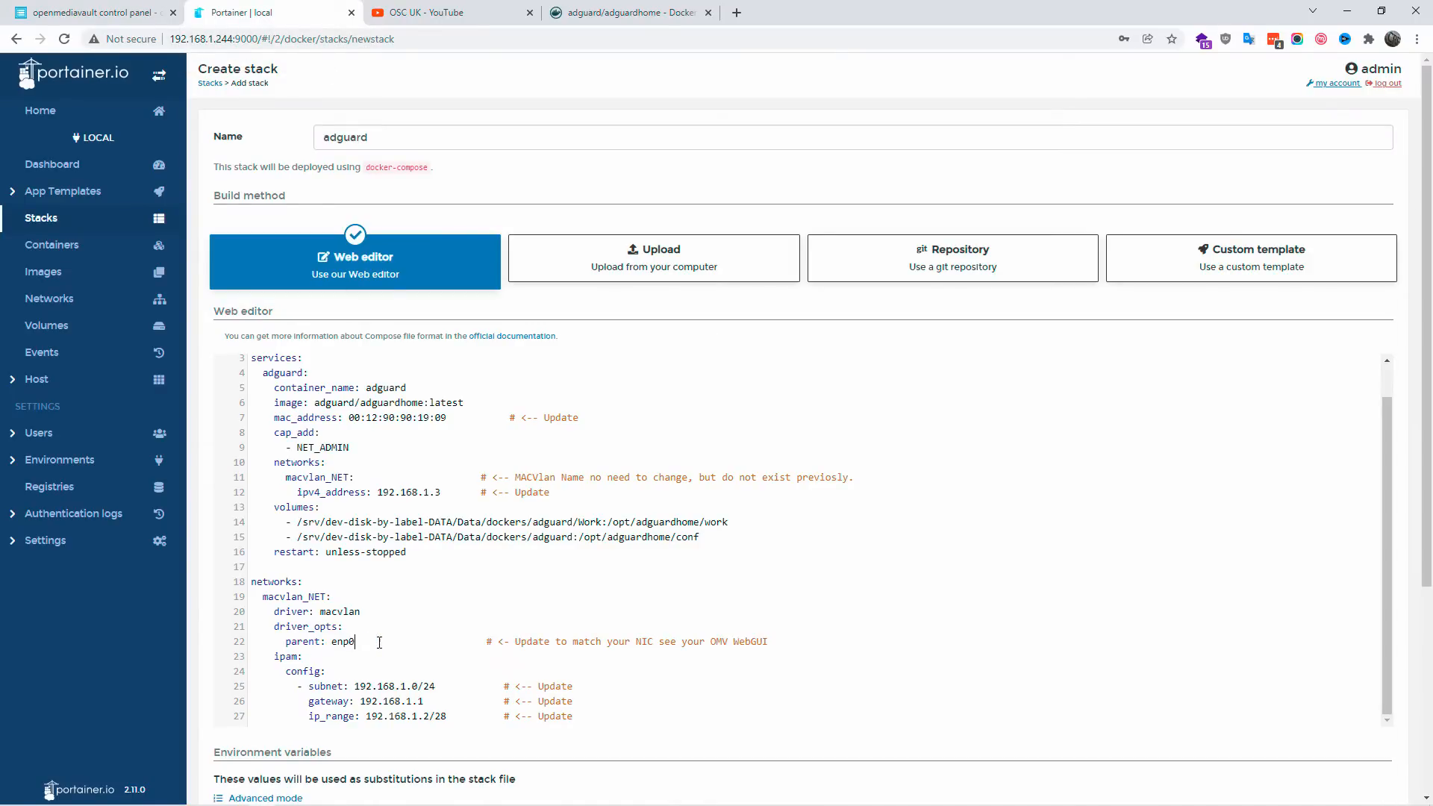
type("s10")
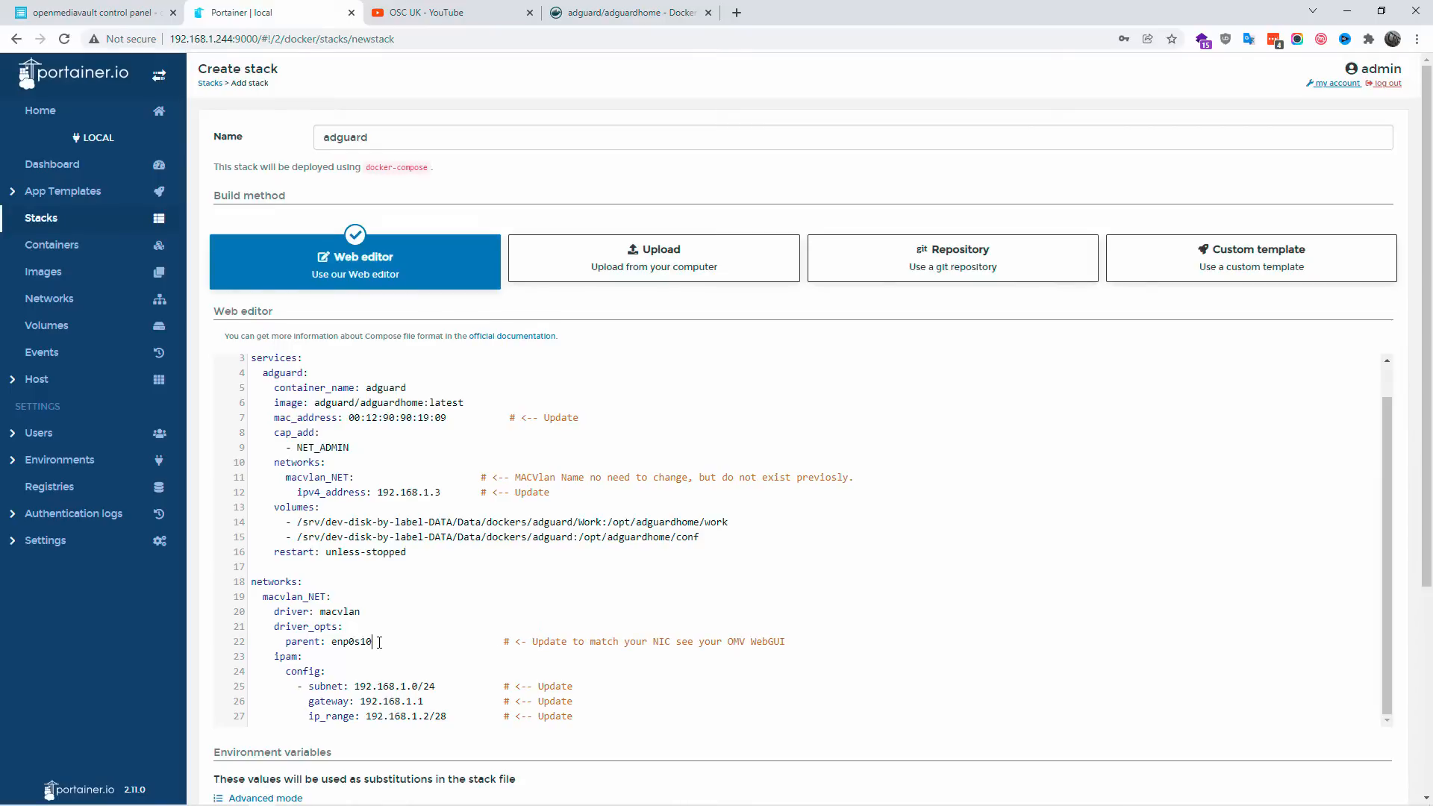
Step: Open the enp0s10 ethernet connection settings in openmediavault for inspection, and return to the Portainer stack
left_click(89, 12)
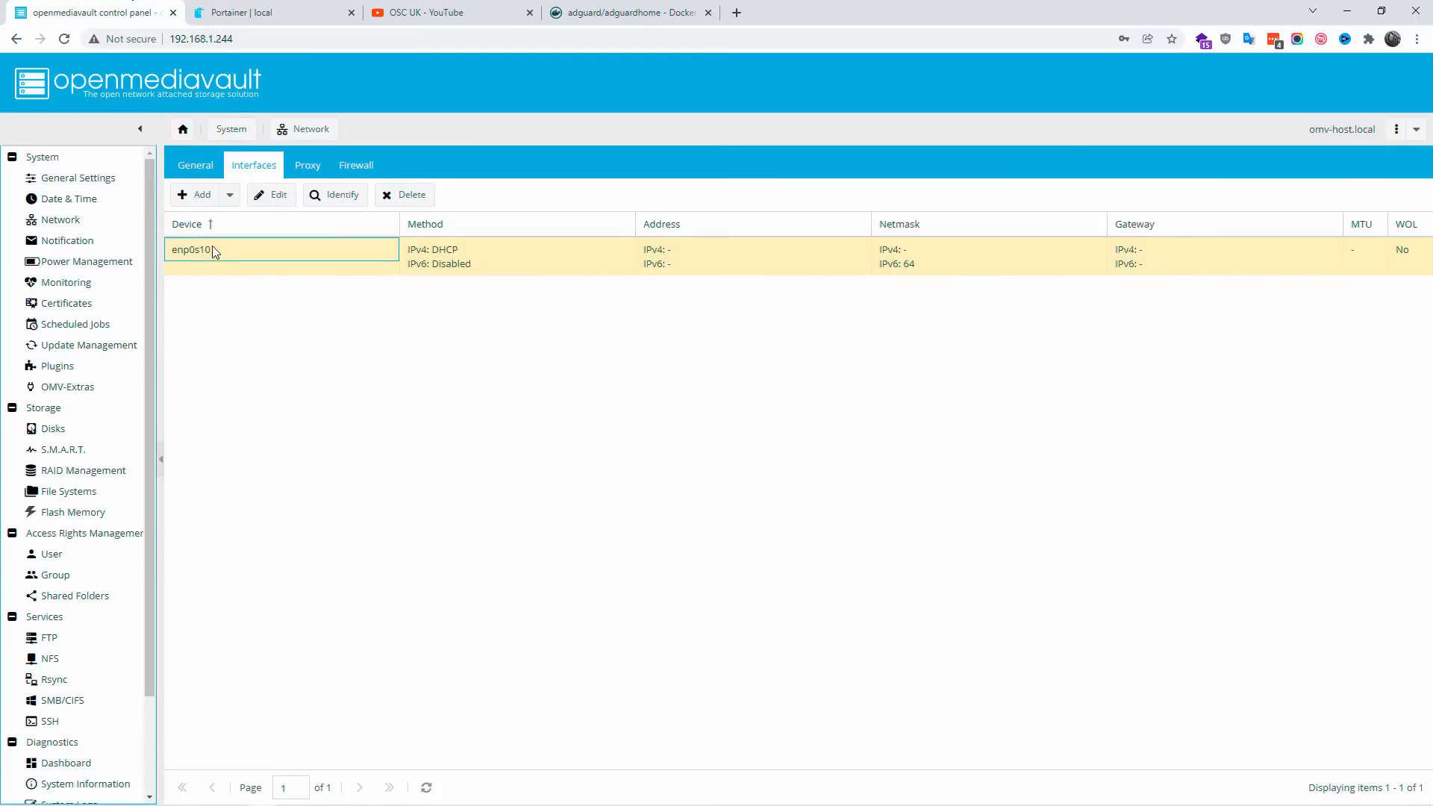
double_click(214, 249)
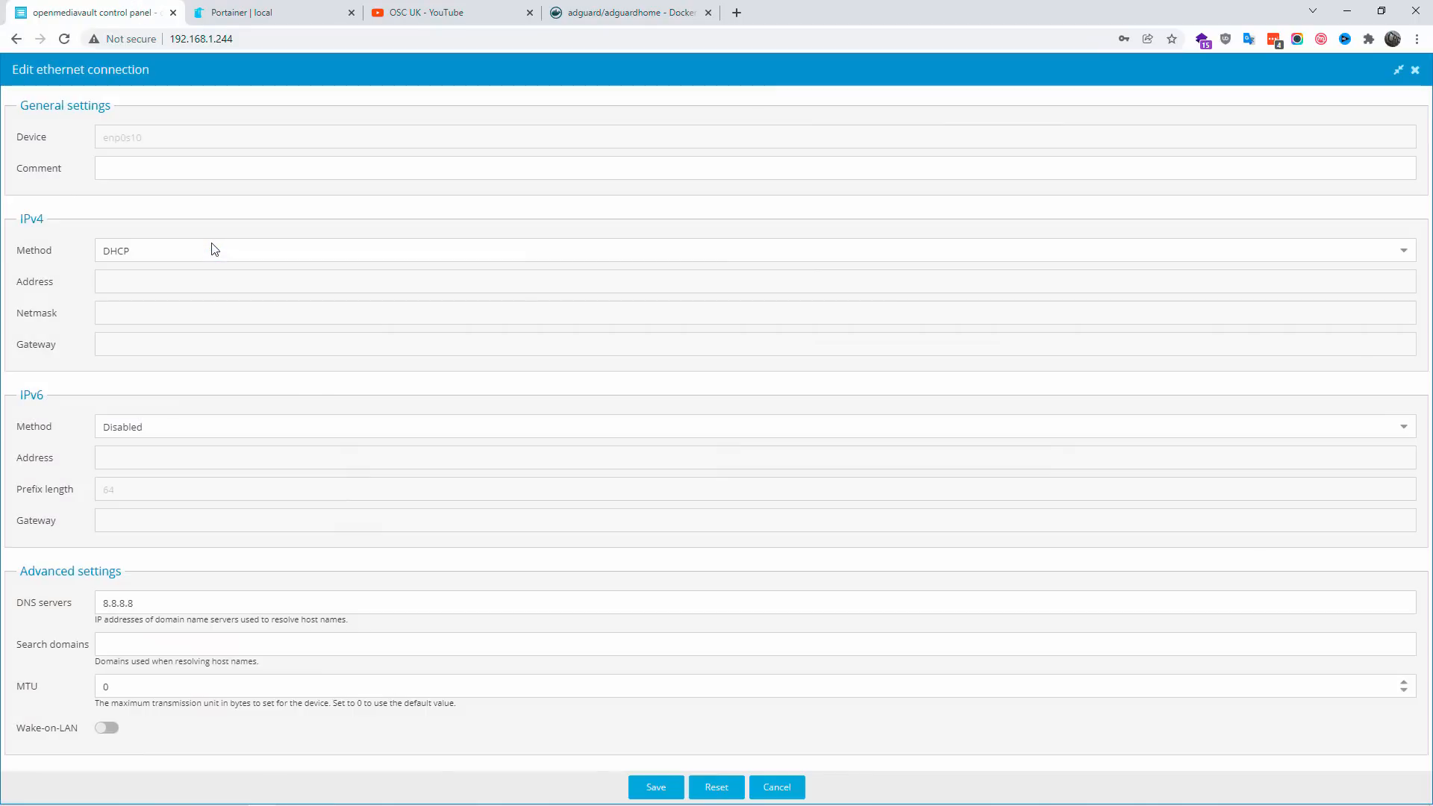
key("ctrl+Tab")
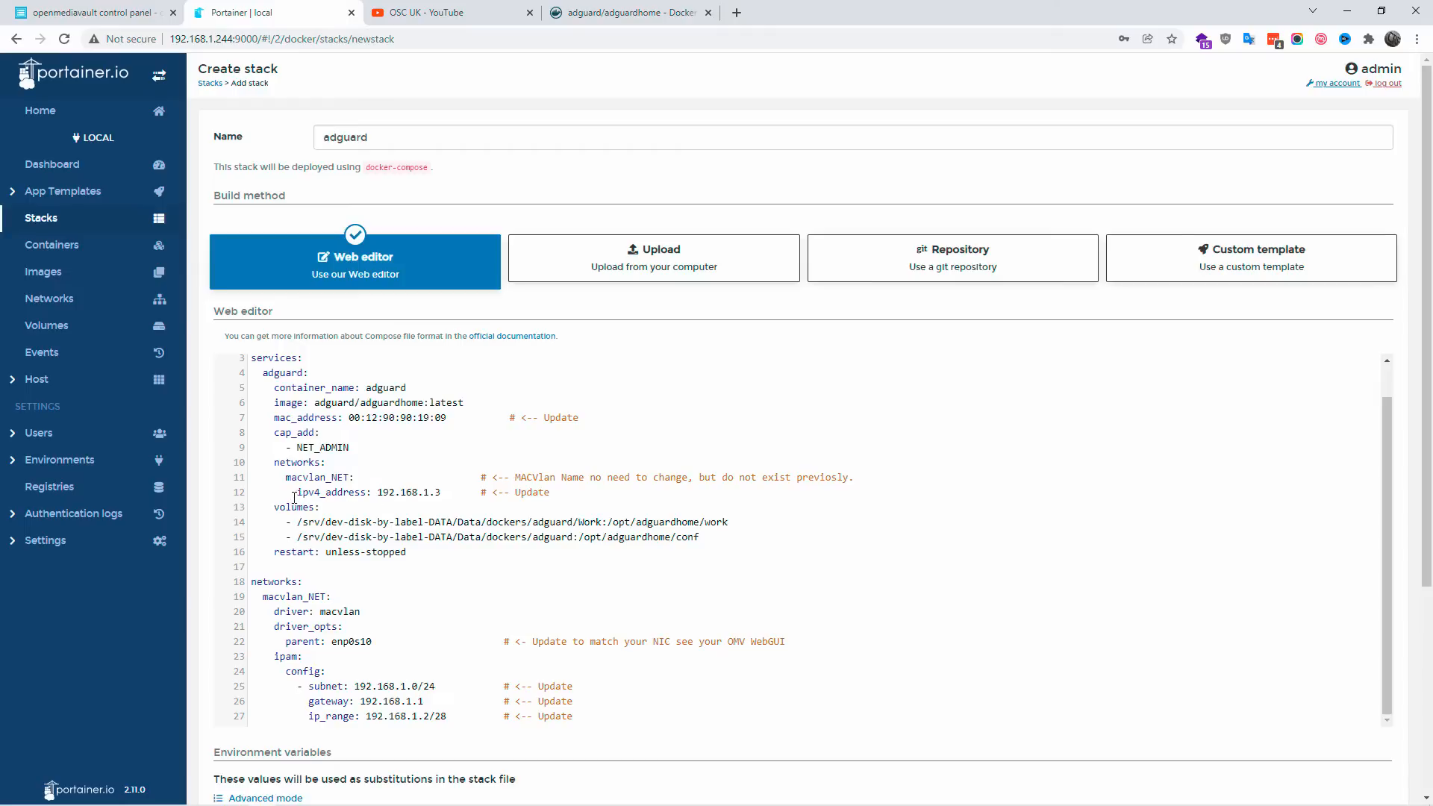
Step: Open the stack's ipv4_address, 192.168.1.3, in a new browser tab and return to the stack editor
left_click_drag(297, 494, 379, 498)
left_click(443, 494)
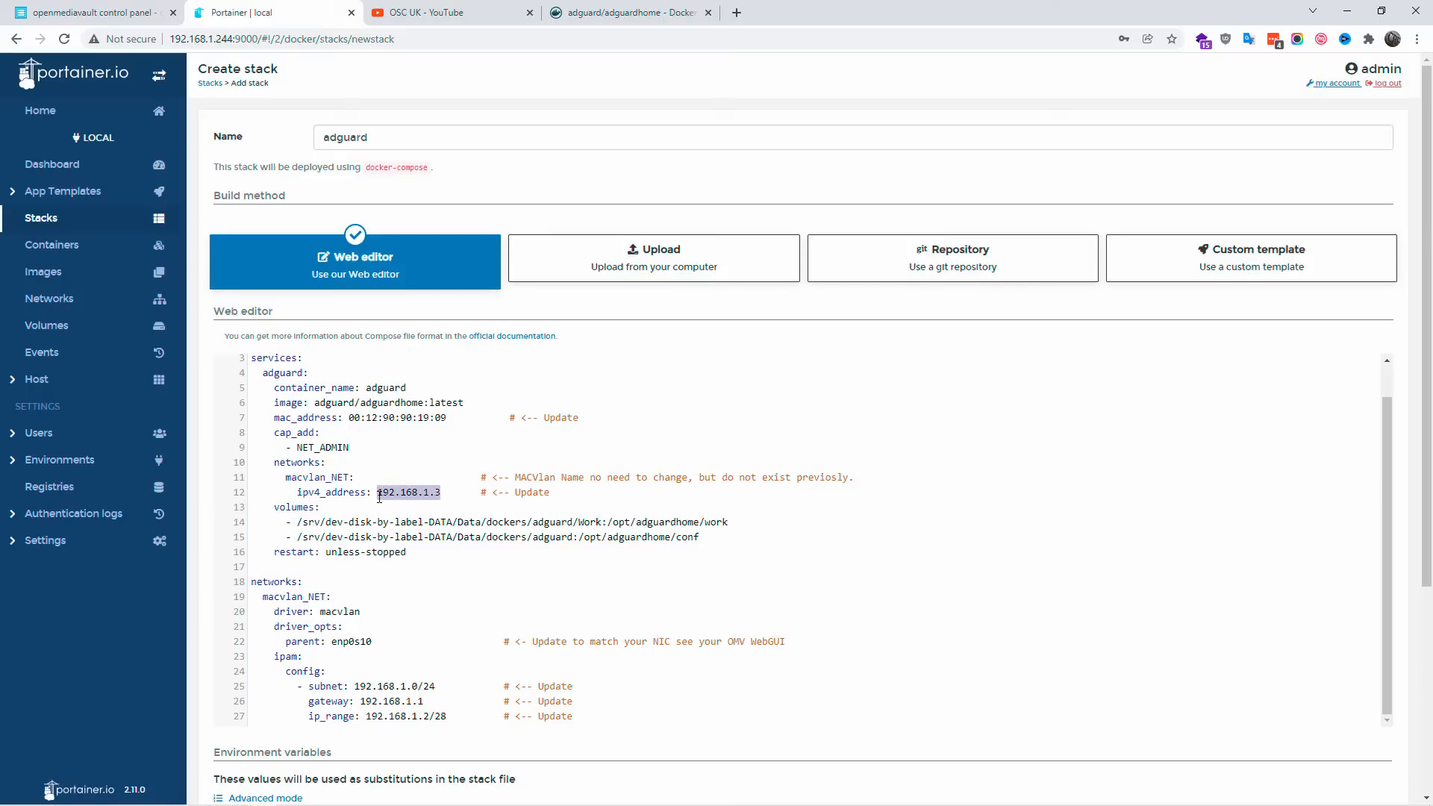
right_click(383, 495)
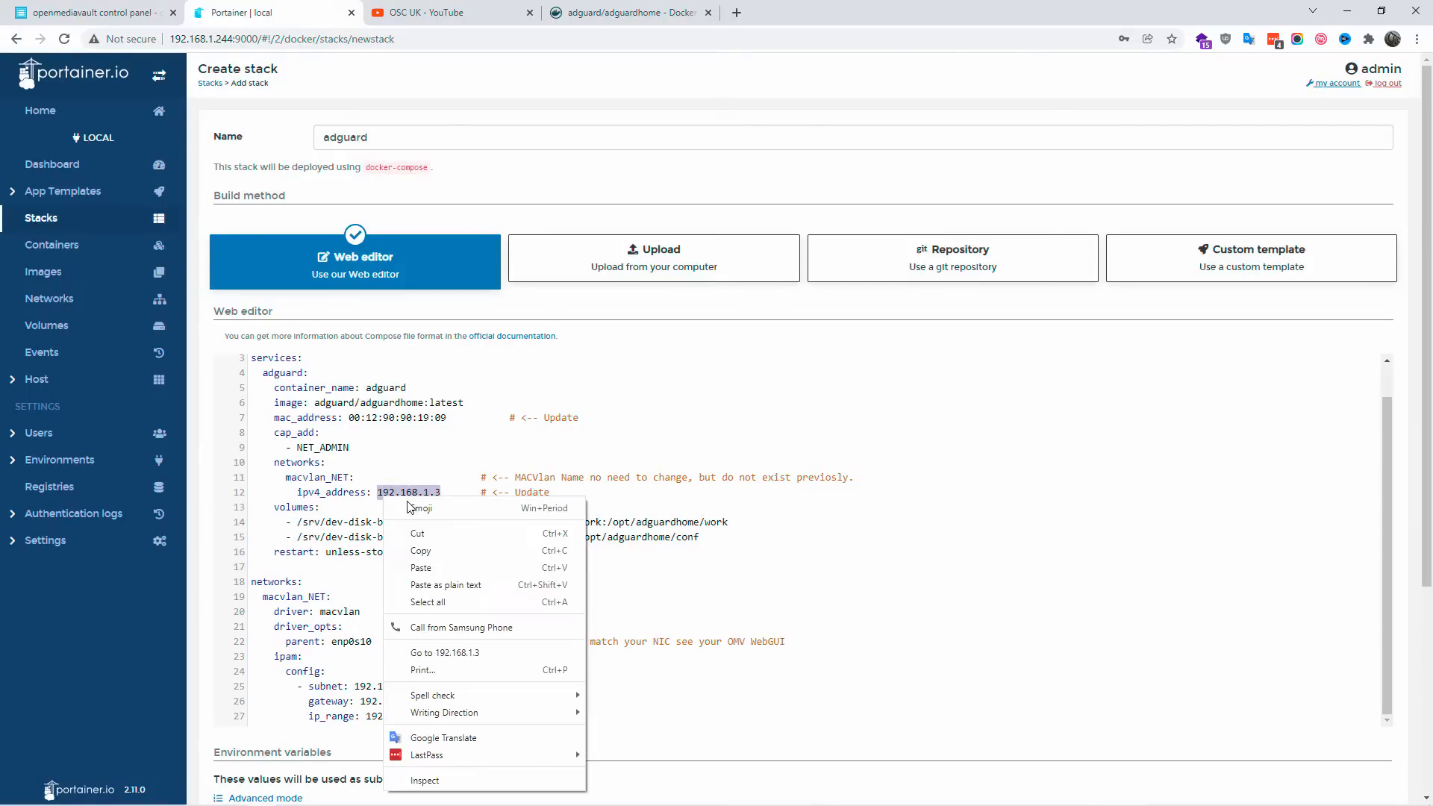
left_click(460, 554)
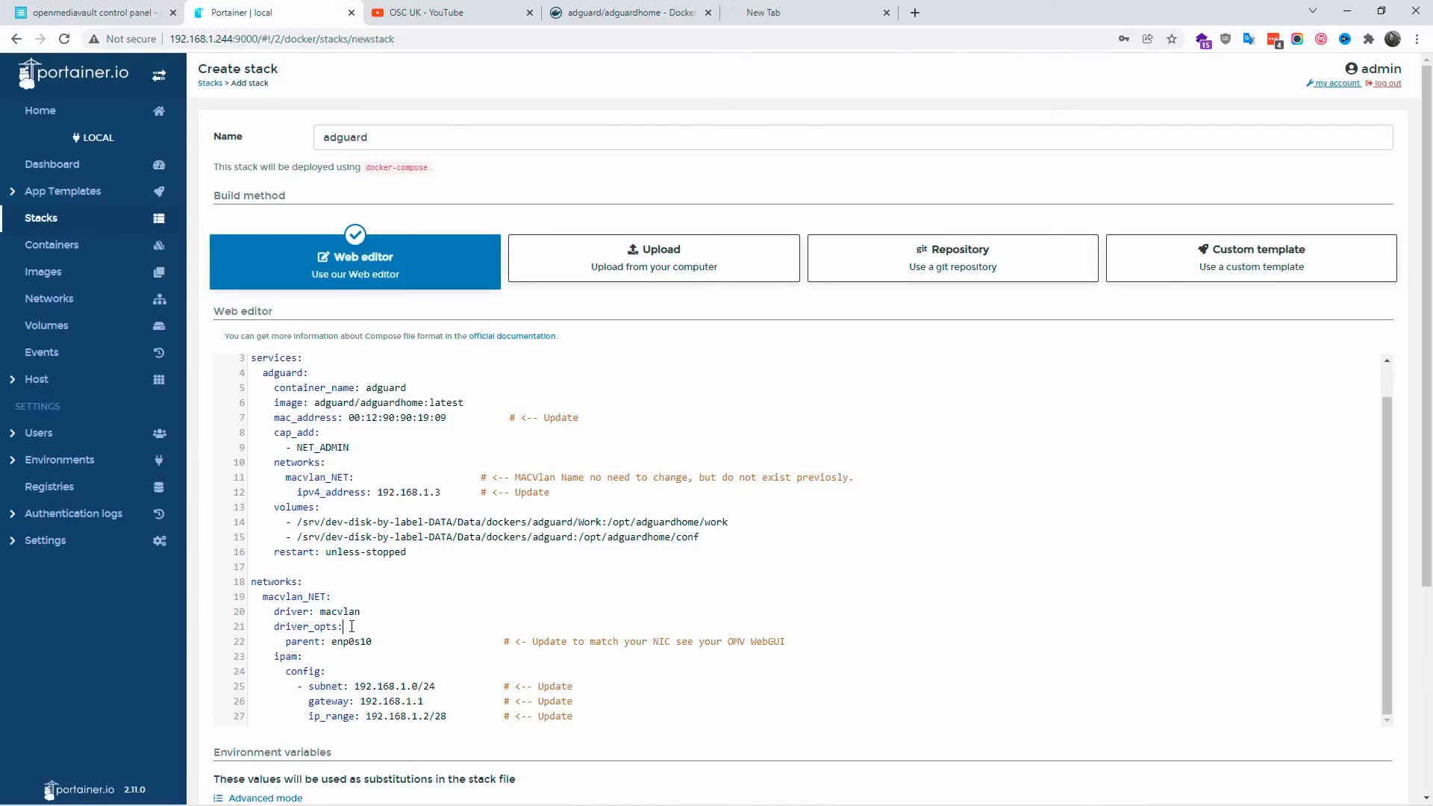
Step: Examine the parent, subnet, gateway and ip_range values in the stack's macvlan_NET network configuration
scroll(352, 625, "down", 2)
left_click_drag(377, 492, 332, 492)
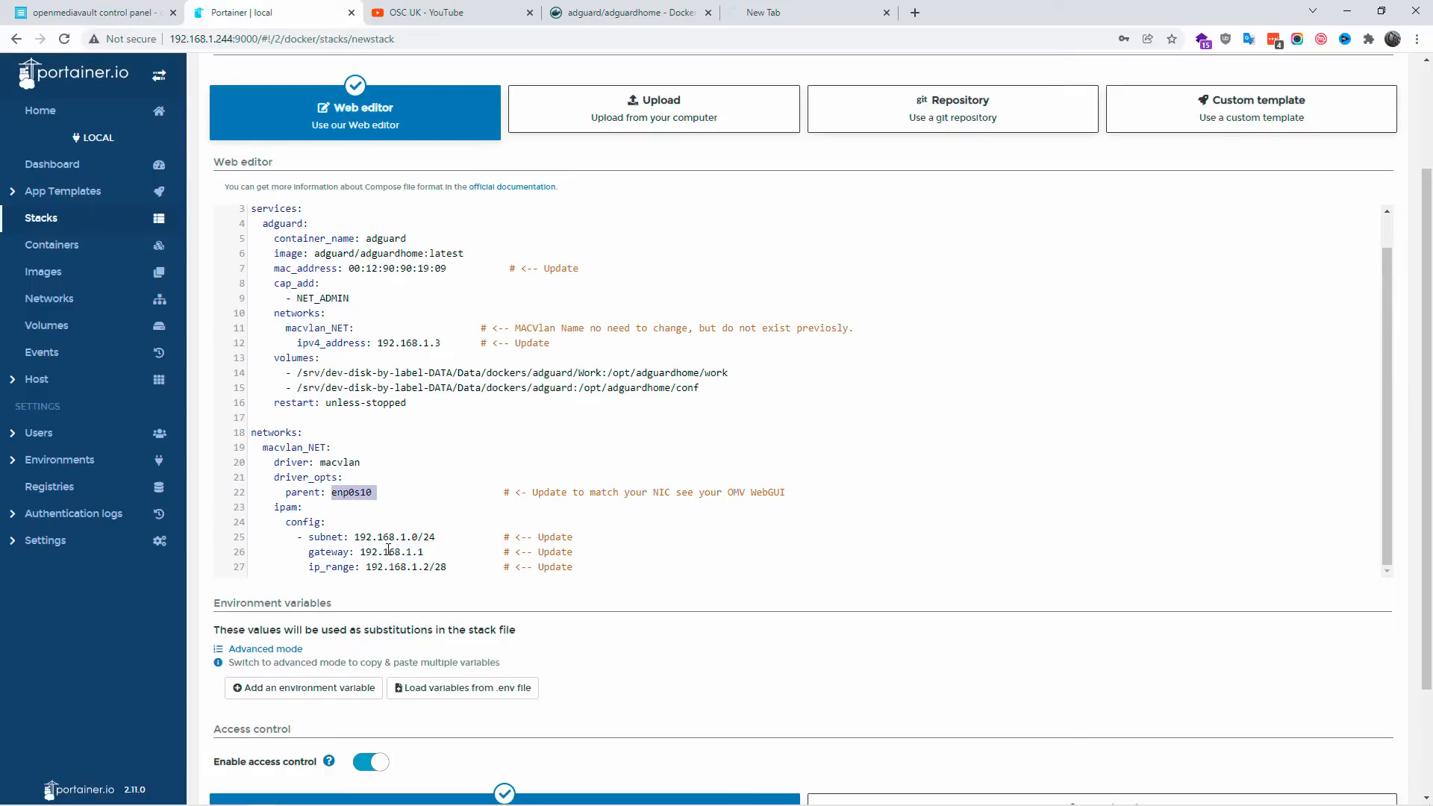
left_click(389, 551)
left_click_drag(401, 541, 449, 571)
left_click(412, 553)
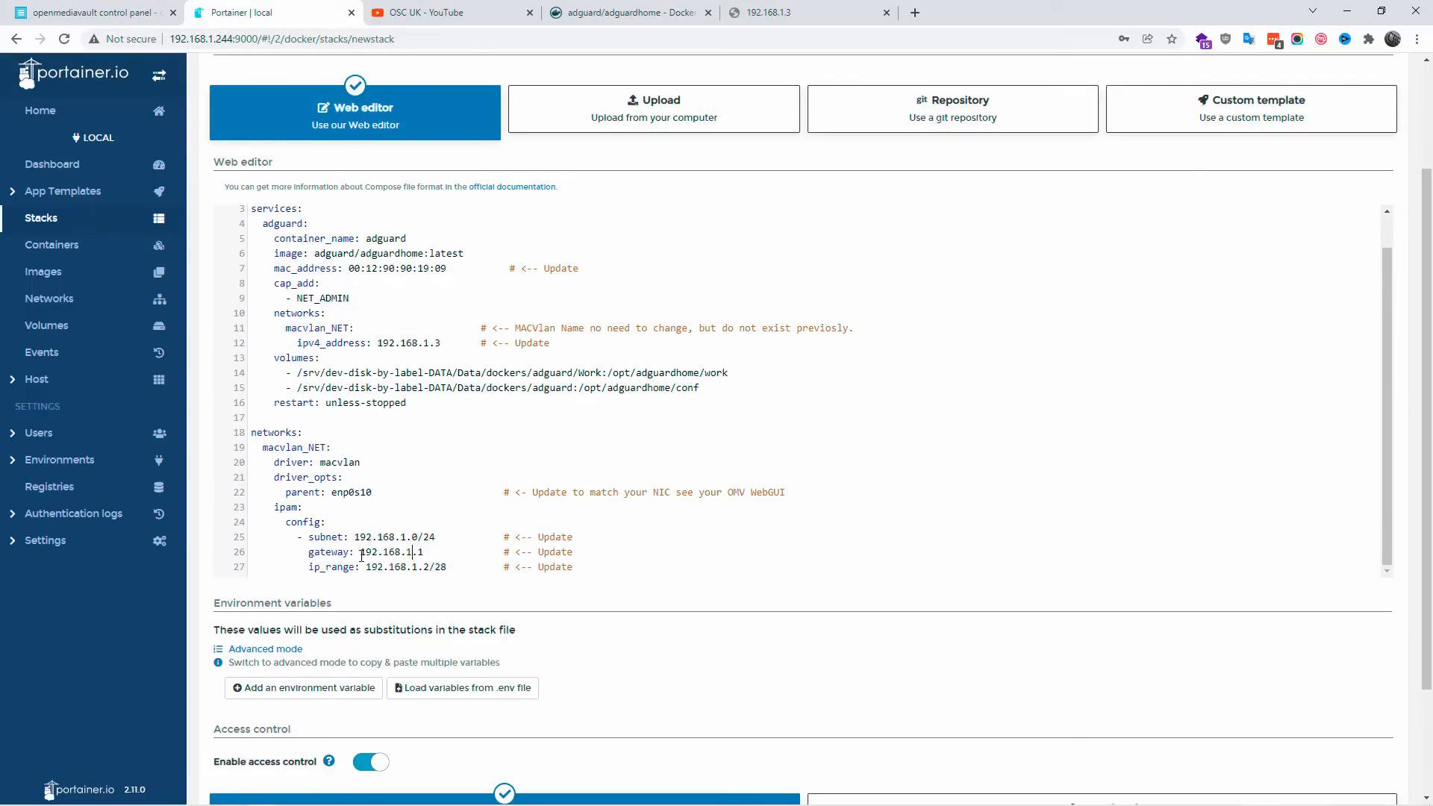
Step: Set the macvlan_NET gateway to 192.168.1.254 in the stack's compose file
left_click_drag(312, 551, 348, 558)
left_click(420, 553)
key("BackSpace")
key("BackSpace")
type("254")
Step: Replace the adguard service's mac_address value with the copied address 90:e6:ba:32:a5:4f
double_click(277, 268)
left_click(355, 271)
left_click_drag(357, 271, 445, 268)
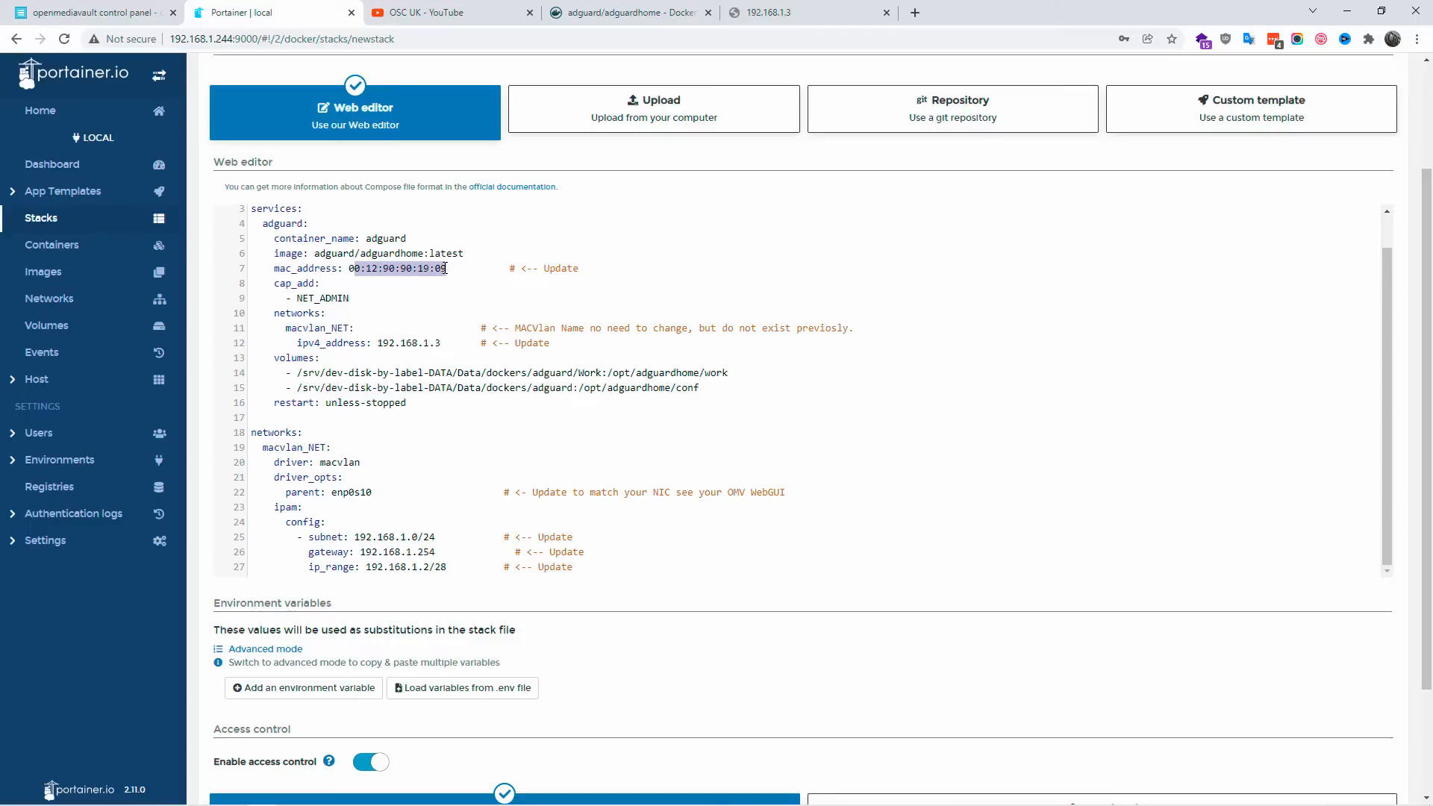
left_click(446, 268)
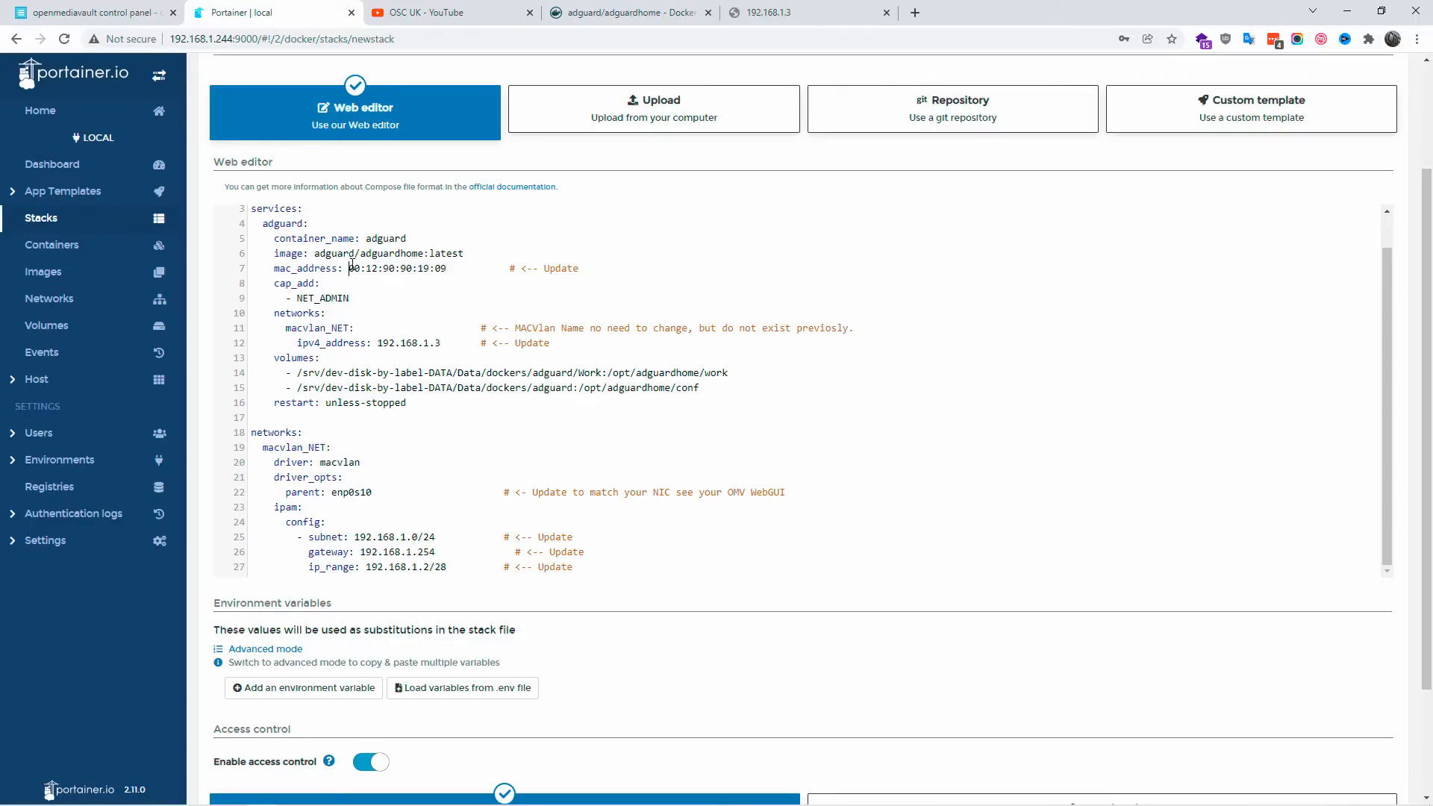
left_click_drag(352, 266, 450, 266)
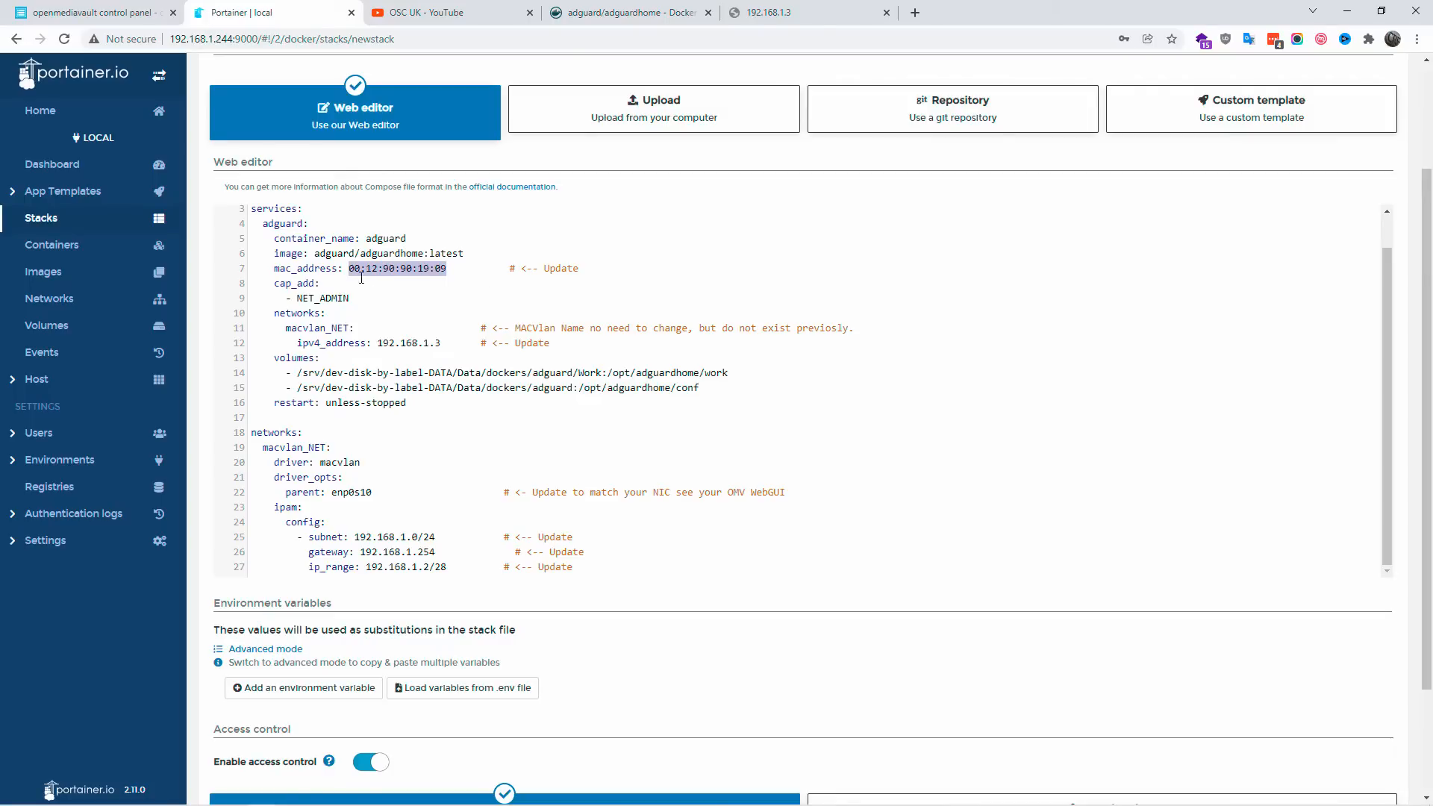
key("ctrl+v")
Step: Review the edited compose file and deploy the stack
scroll(739, 348, "down", 2)
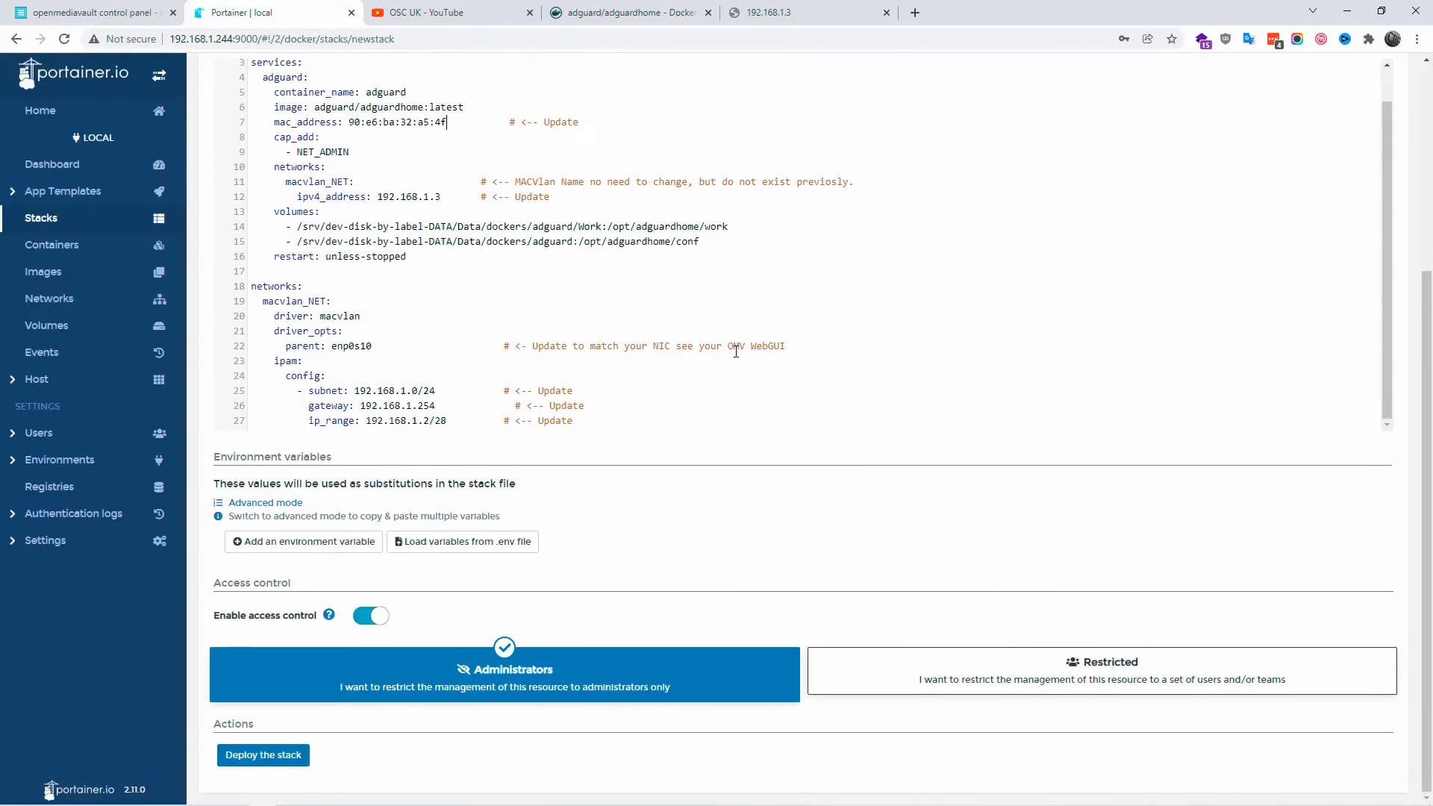
scroll(421, 473, "up", 1)
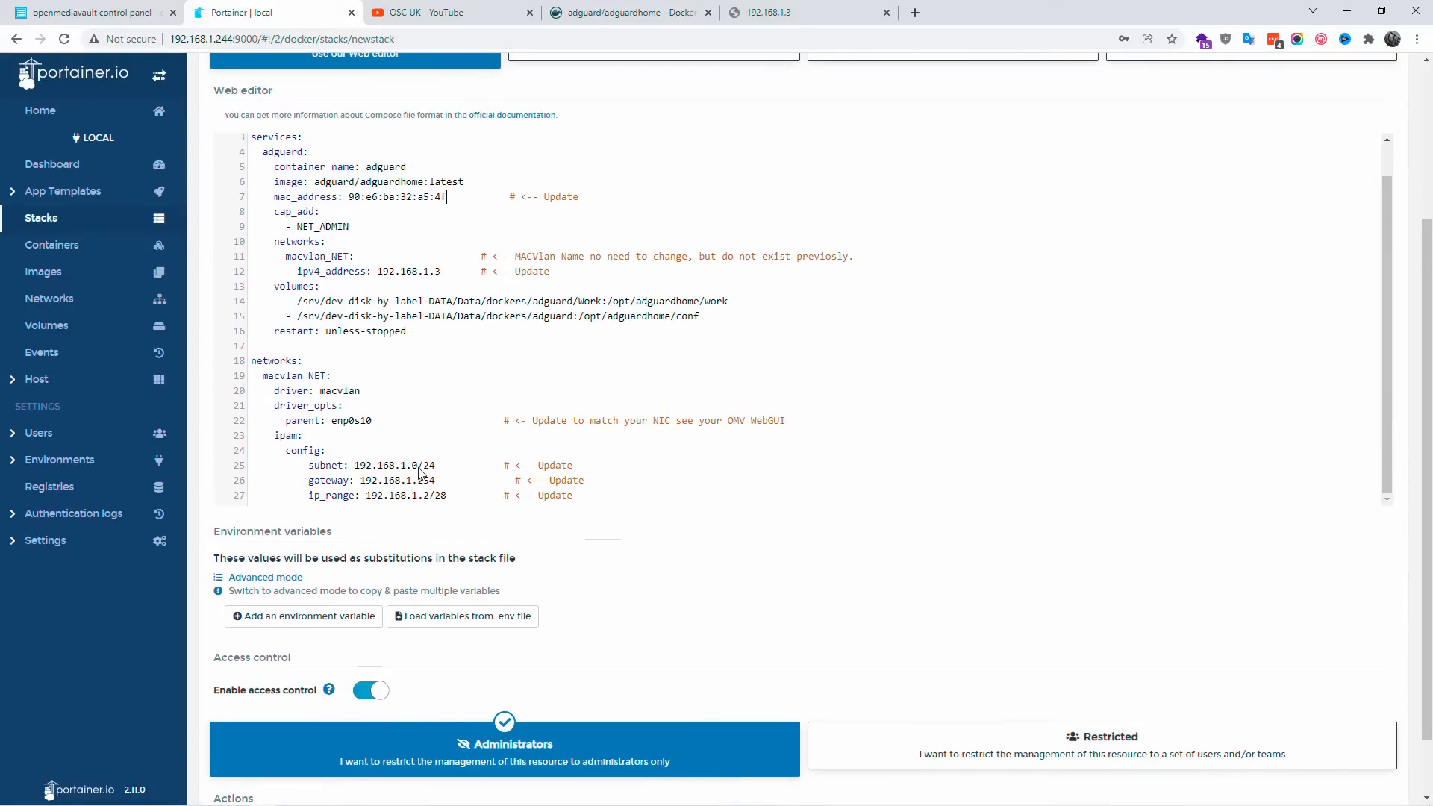
scroll(414, 533, "down", 1)
left_click(283, 756)
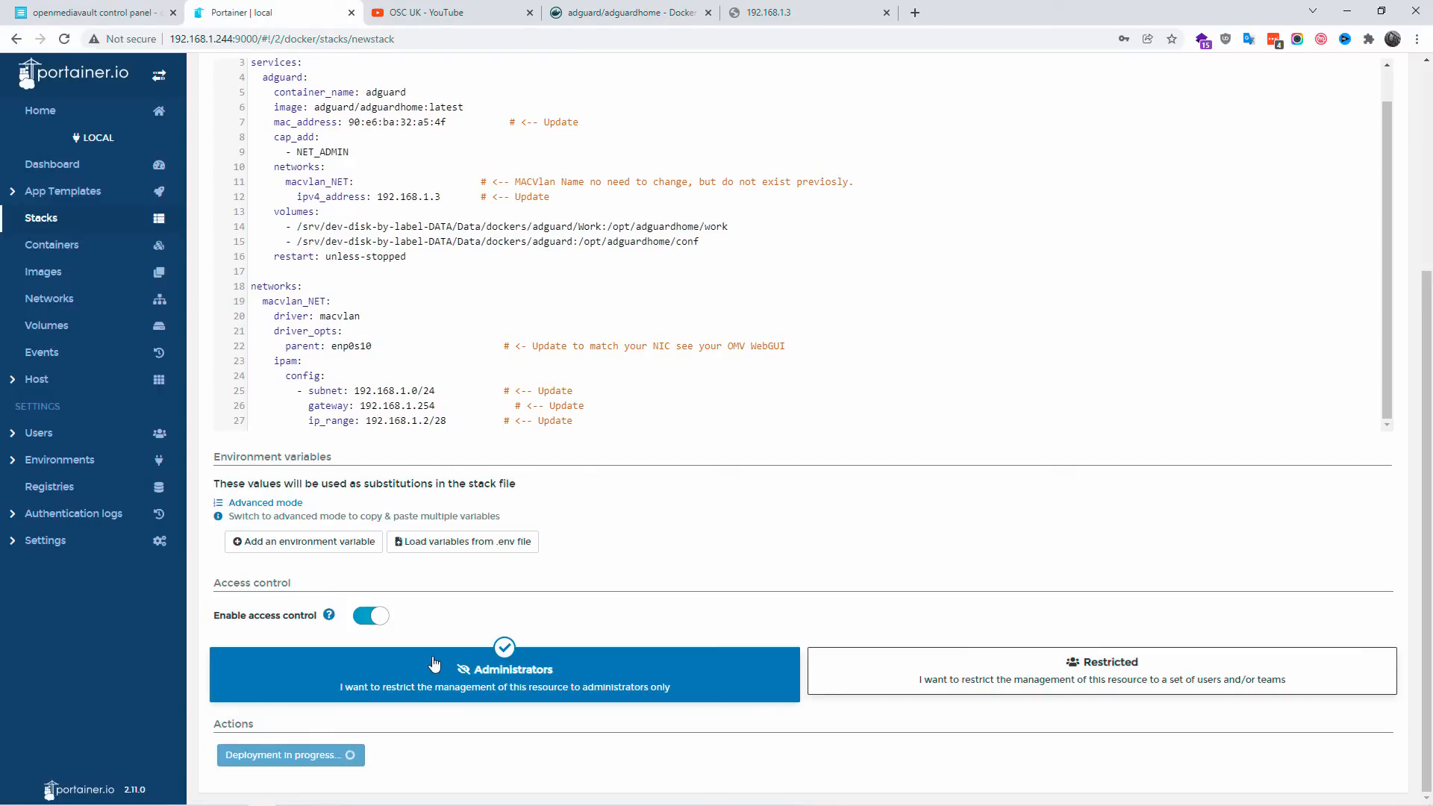
Step: Load the AdGuard Home setup page at 192.168.1.3:3000 in the browser tab already showing 192.168.1.3
key("ctrl+5")
left_click(184, 39)
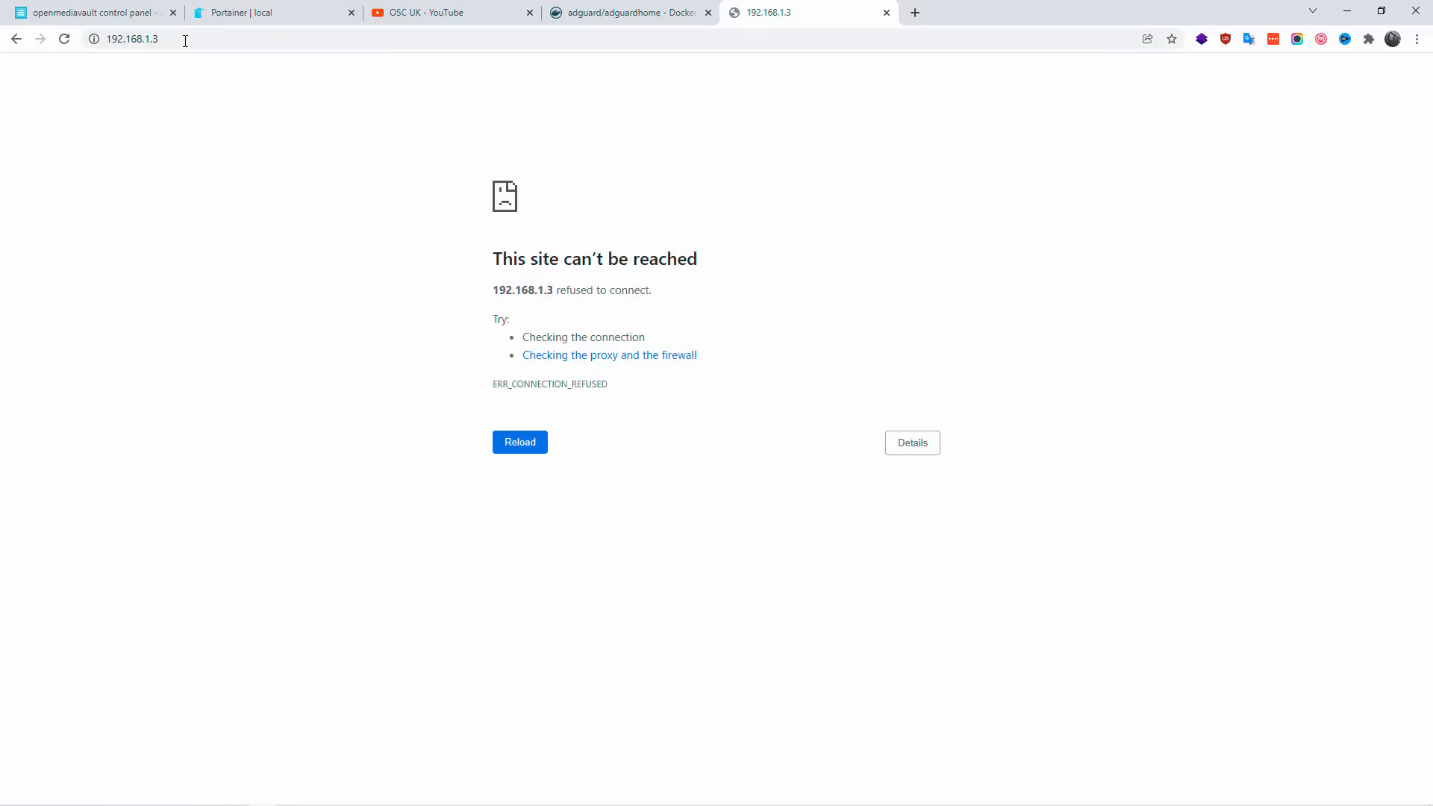
left_click(185, 40)
key("Return")
left_click(185, 40)
type(":3000")
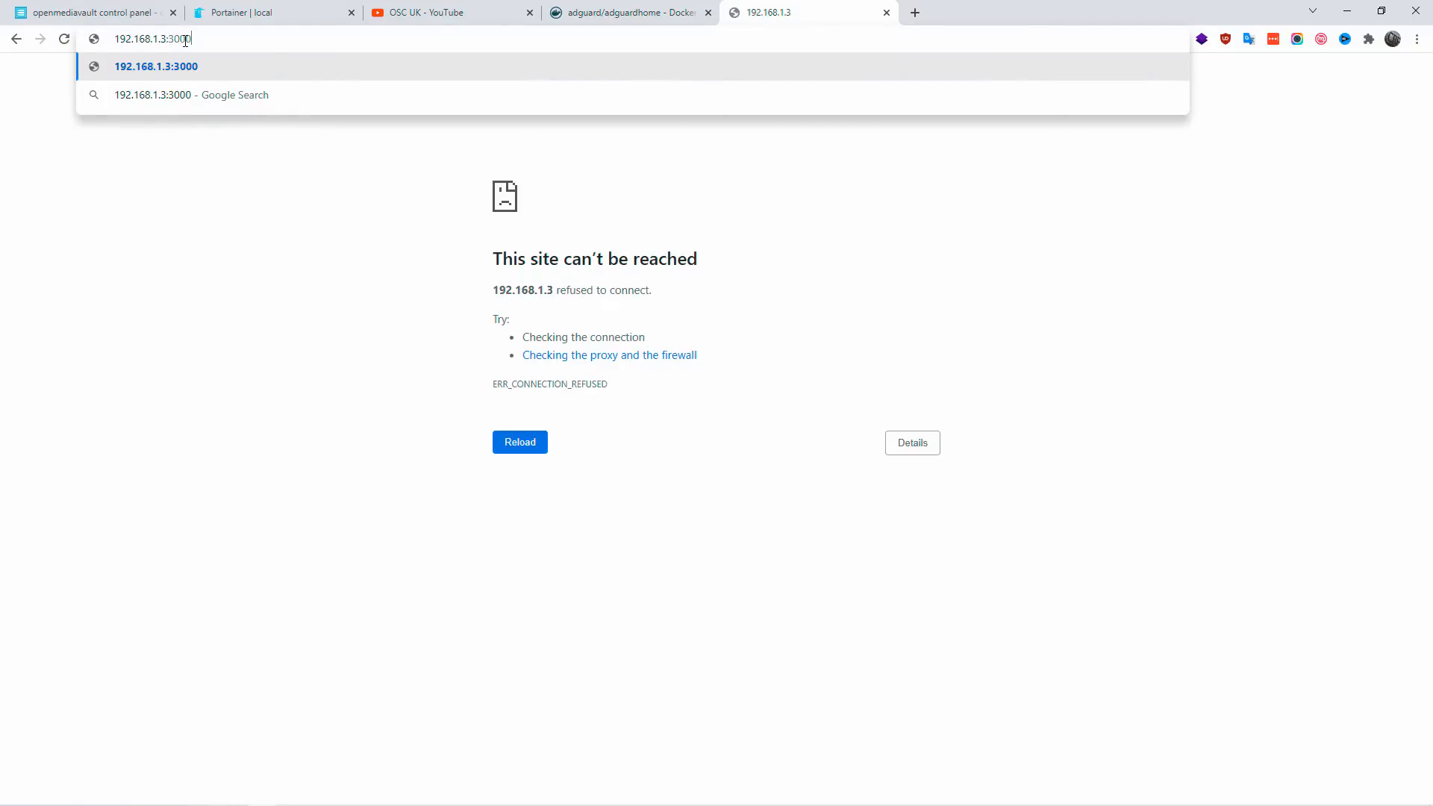
key("Return")
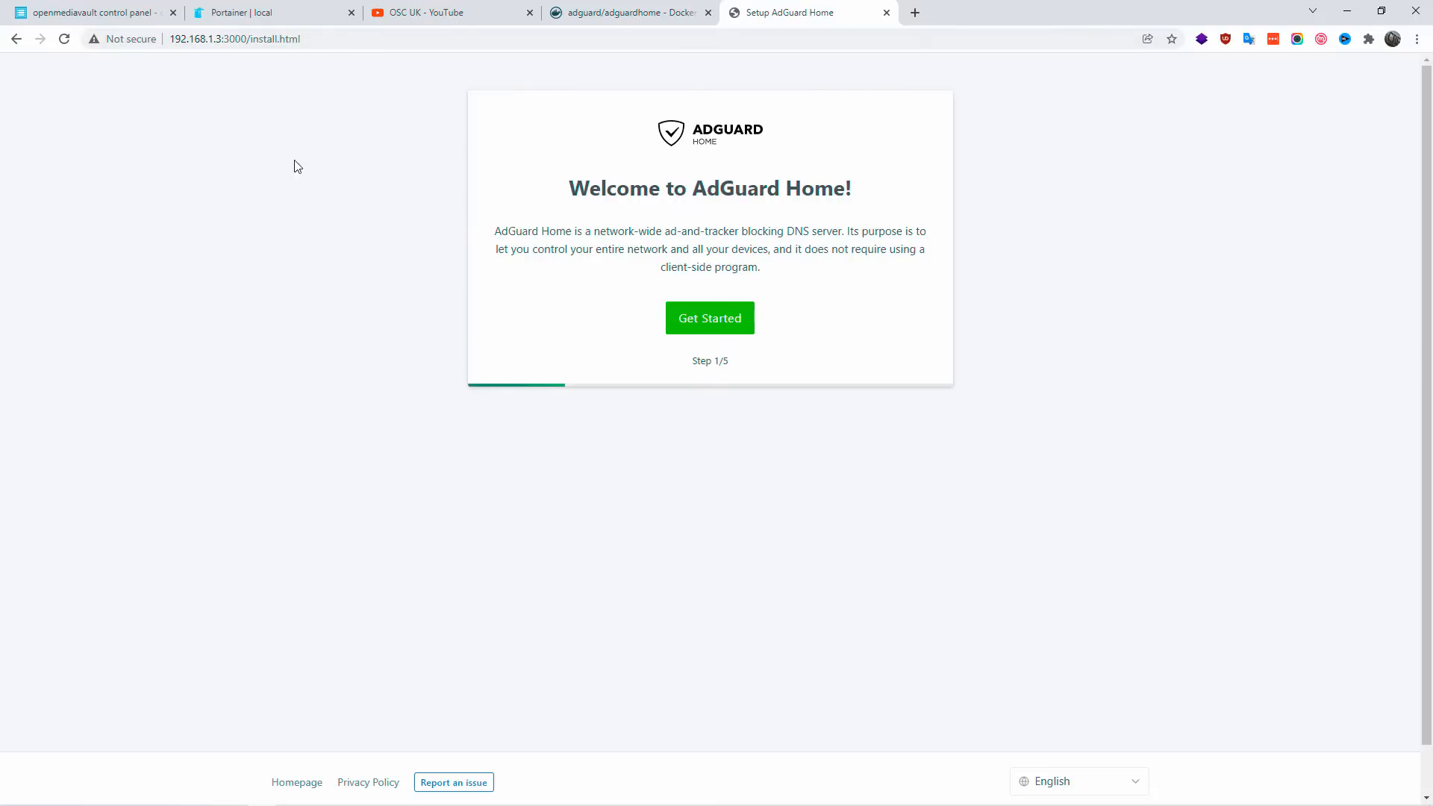
Step: Check the host address of the setup page and start the AdGuard Home setup wizard
double_click(221, 41)
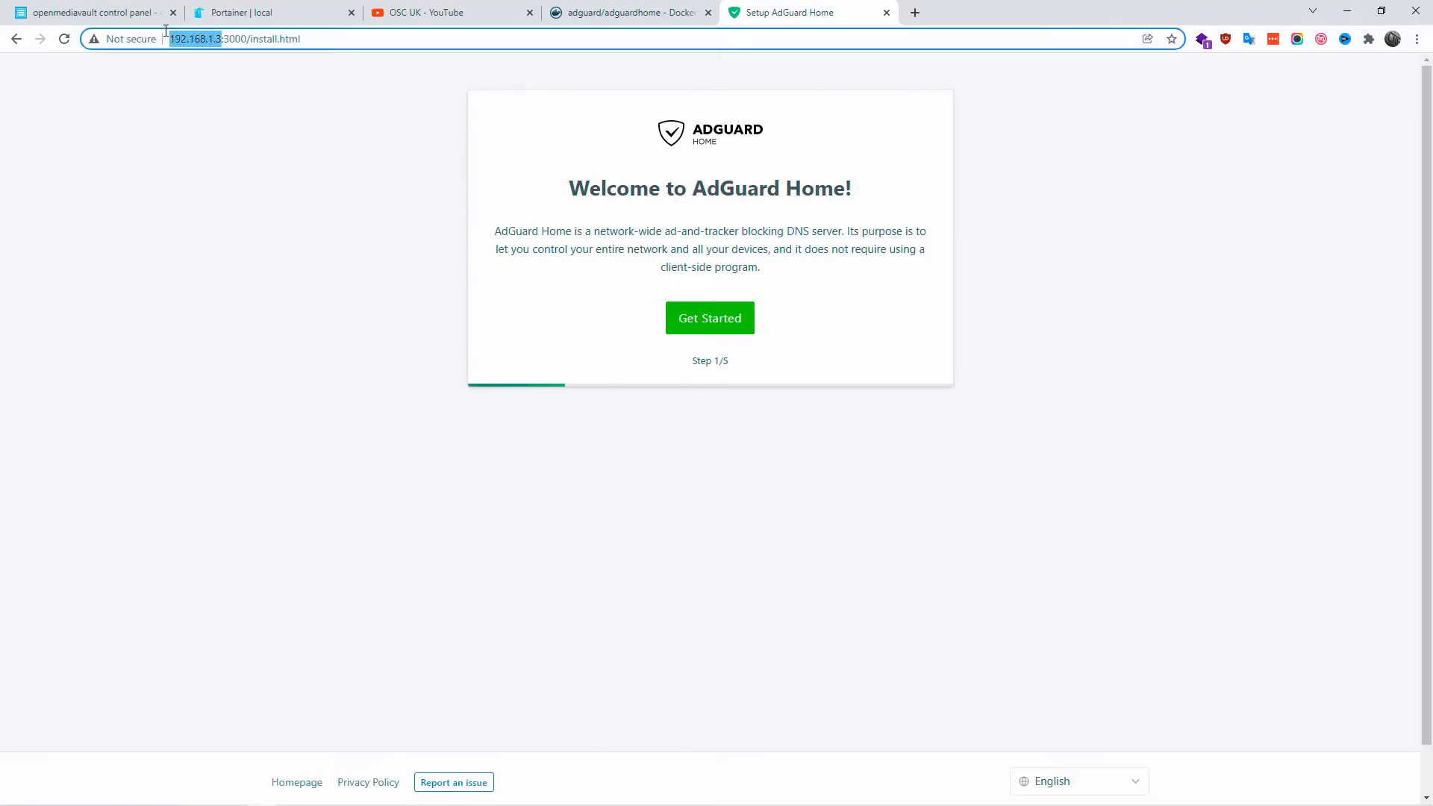
left_click(245, 234)
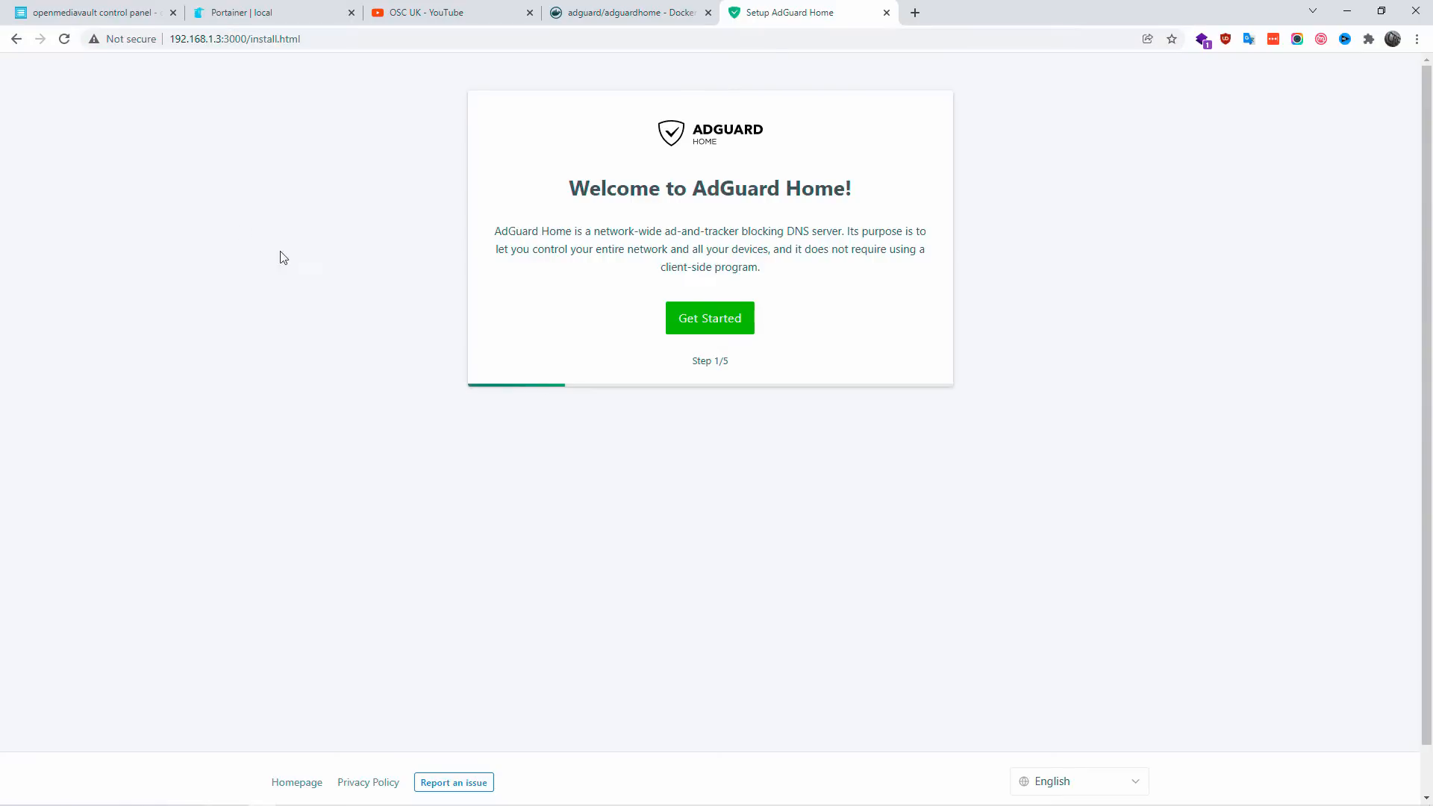
left_click(724, 326)
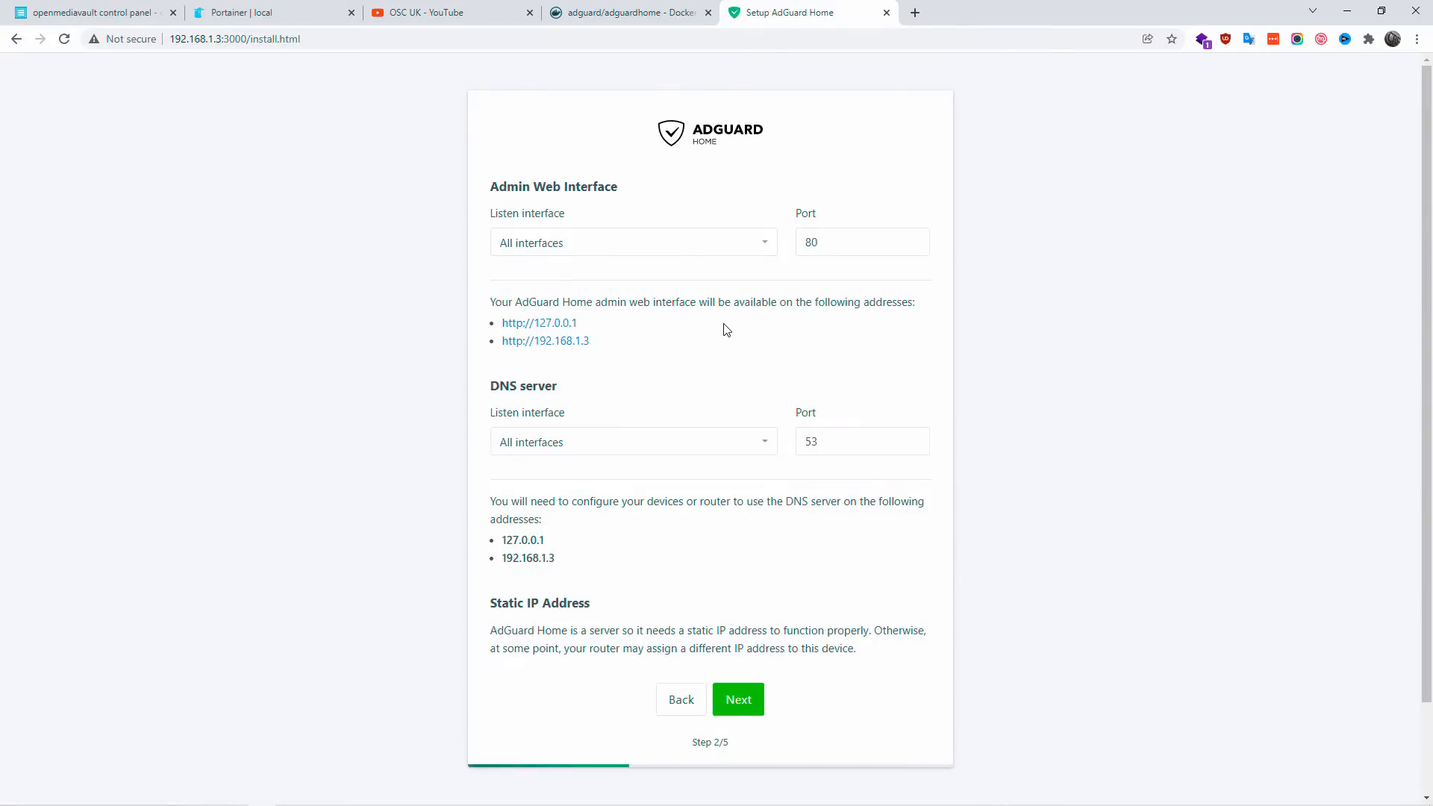
Step: Try eth0 - 192.168.1.3 as the admin web interface's listen interface, and return it to All interfaces
left_click(609, 241)
left_click(576, 278)
left_click(581, 252)
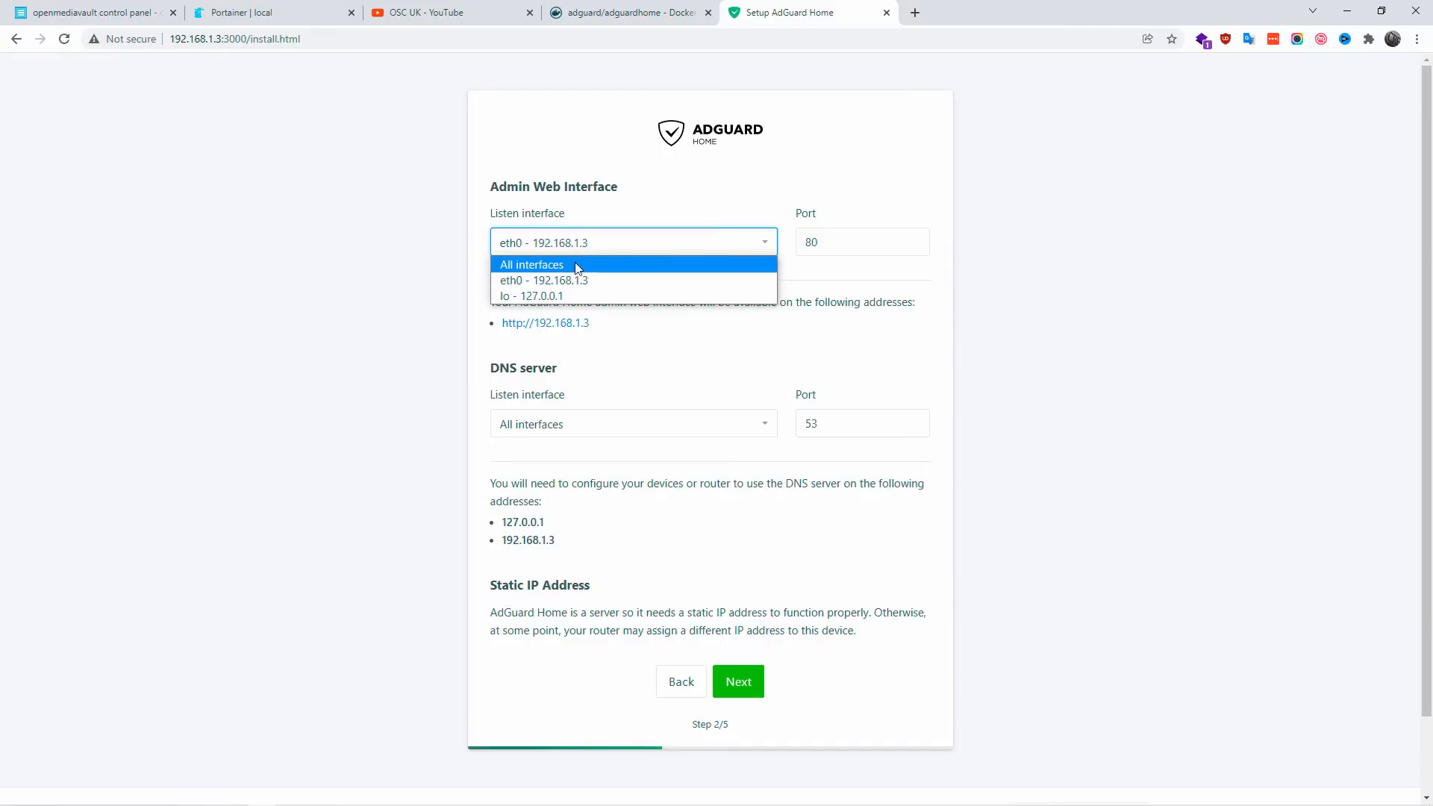
left_click(580, 264)
Step: Keep the DNS server on all interfaces with port 53 and continue to the authentication page
double_click(812, 442)
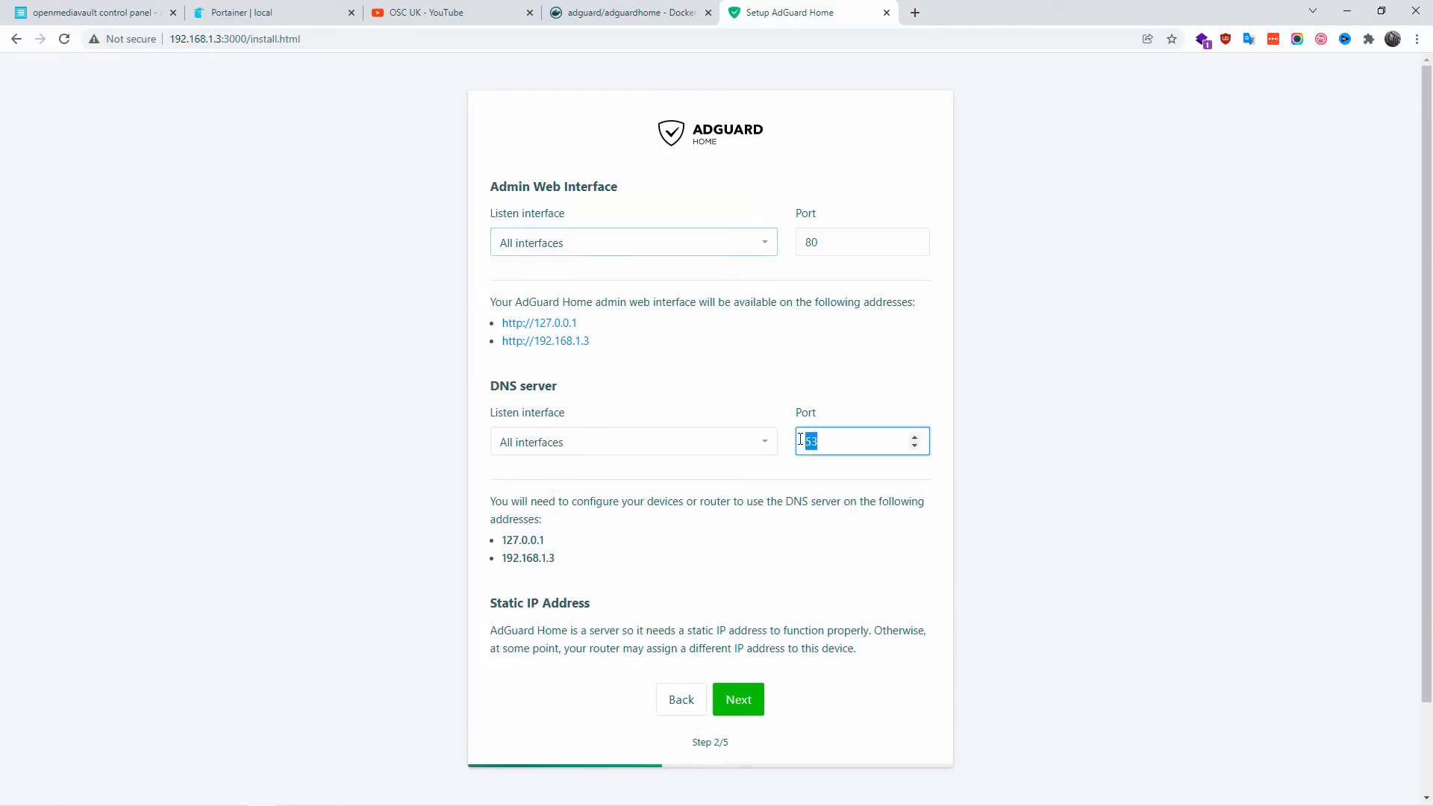
left_click(780, 542)
left_click(746, 702)
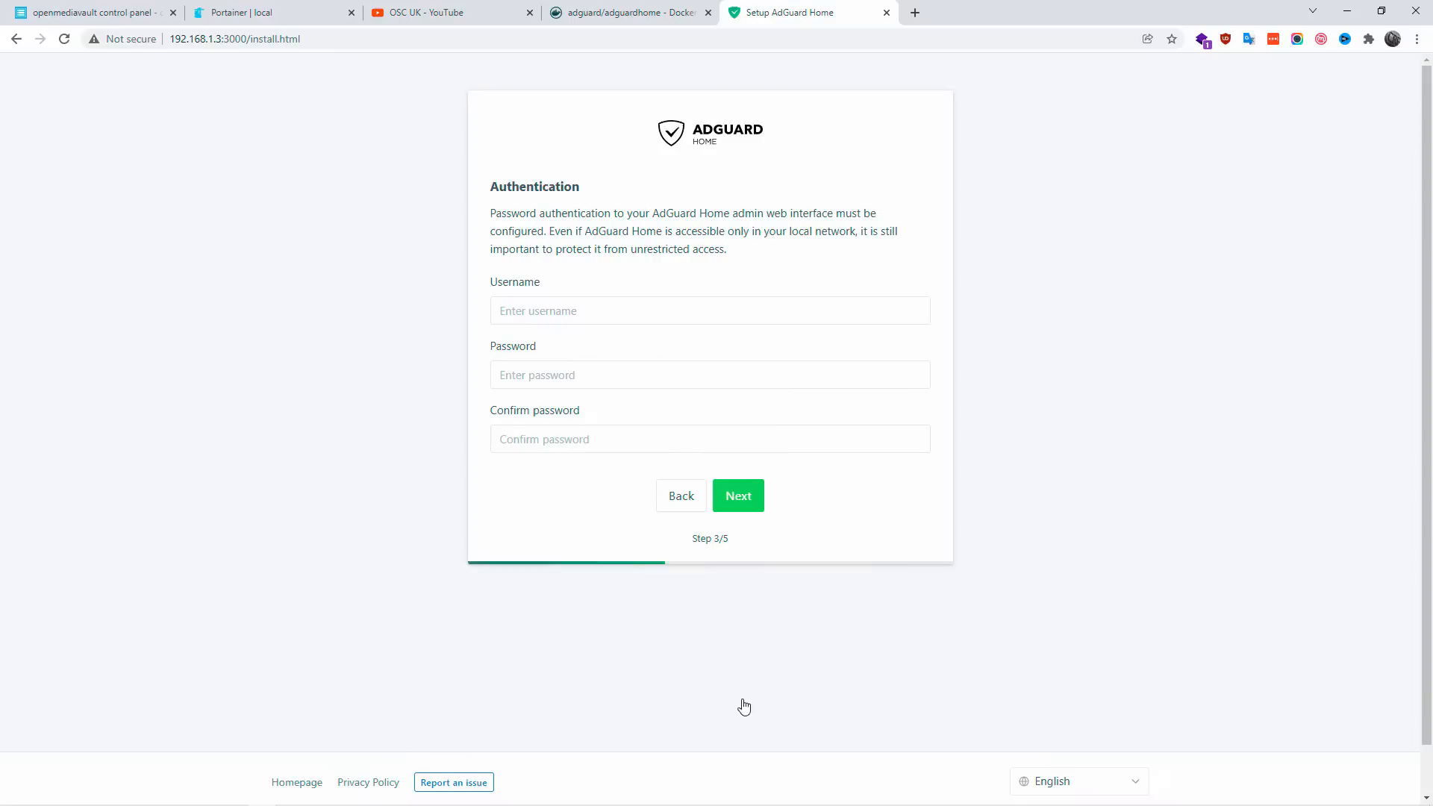
Step: Create the admin web interface login with username admin, enter and confirm the account password, and decline saving it in the browser
left_click(596, 311)
type("admin")
key("Tab")
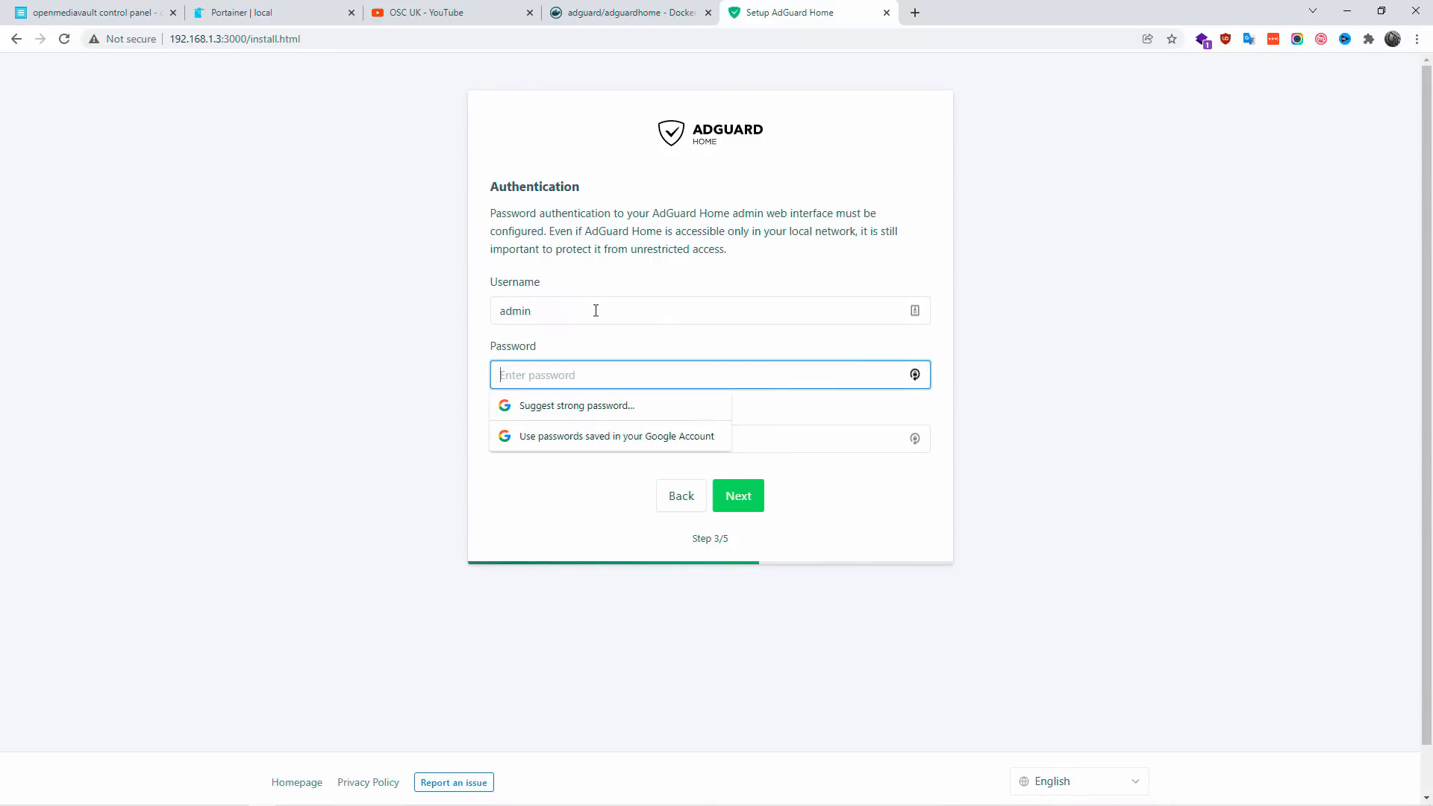
type("•••")
key("Tab")
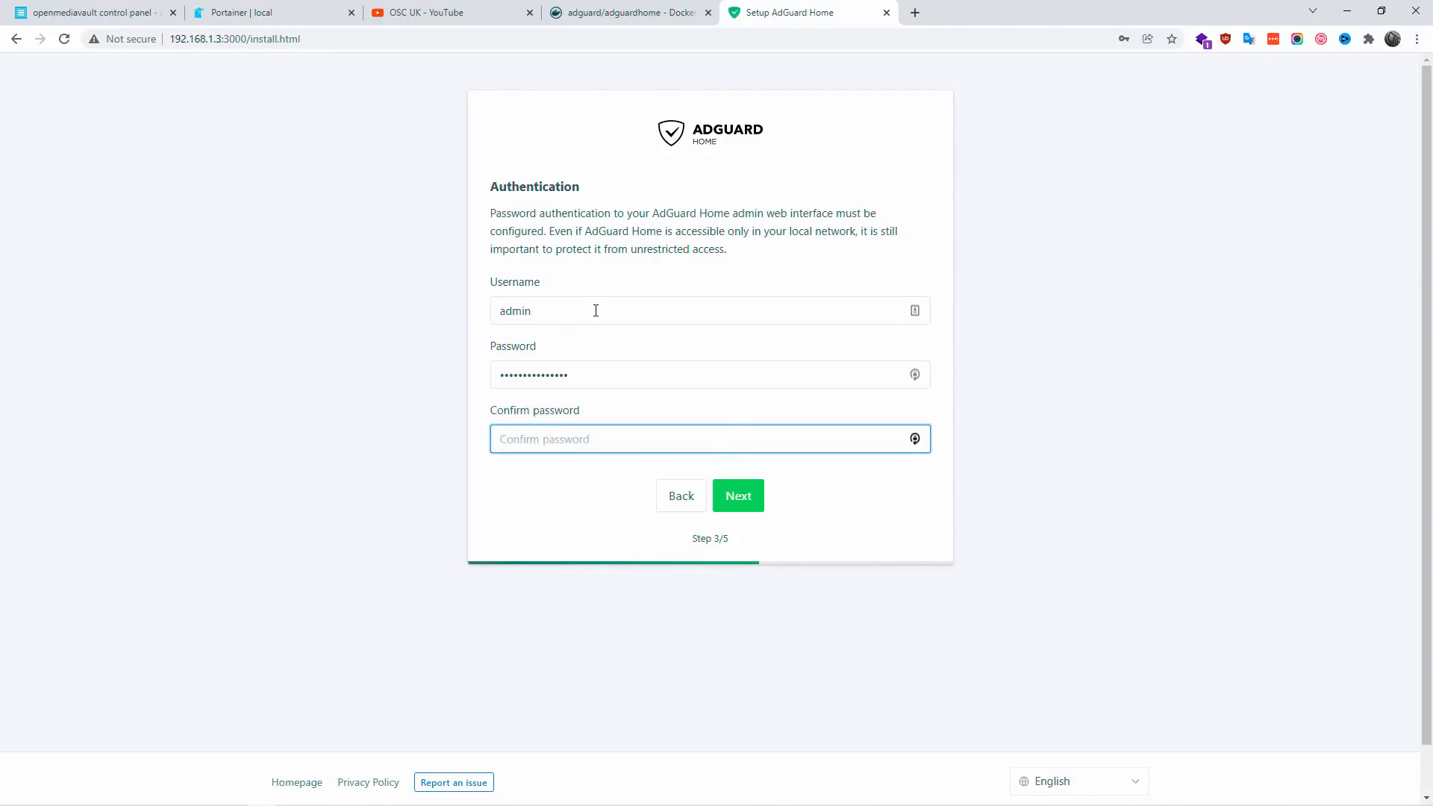
type("••••")
key("Return")
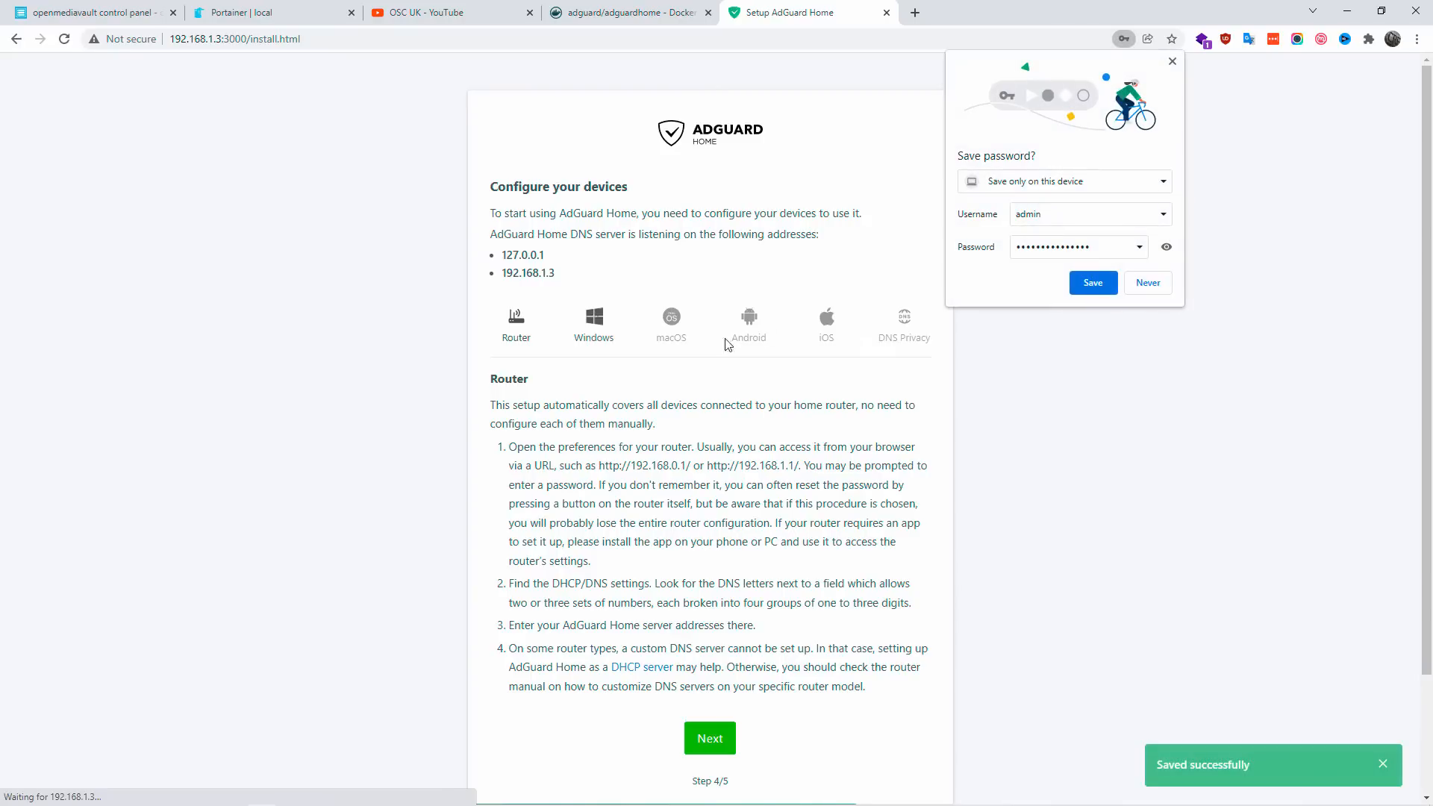
left_click(1149, 284)
Step: Examine the Windows and Router instructions for configuring devices to use AdGuard Home
left_click(596, 326)
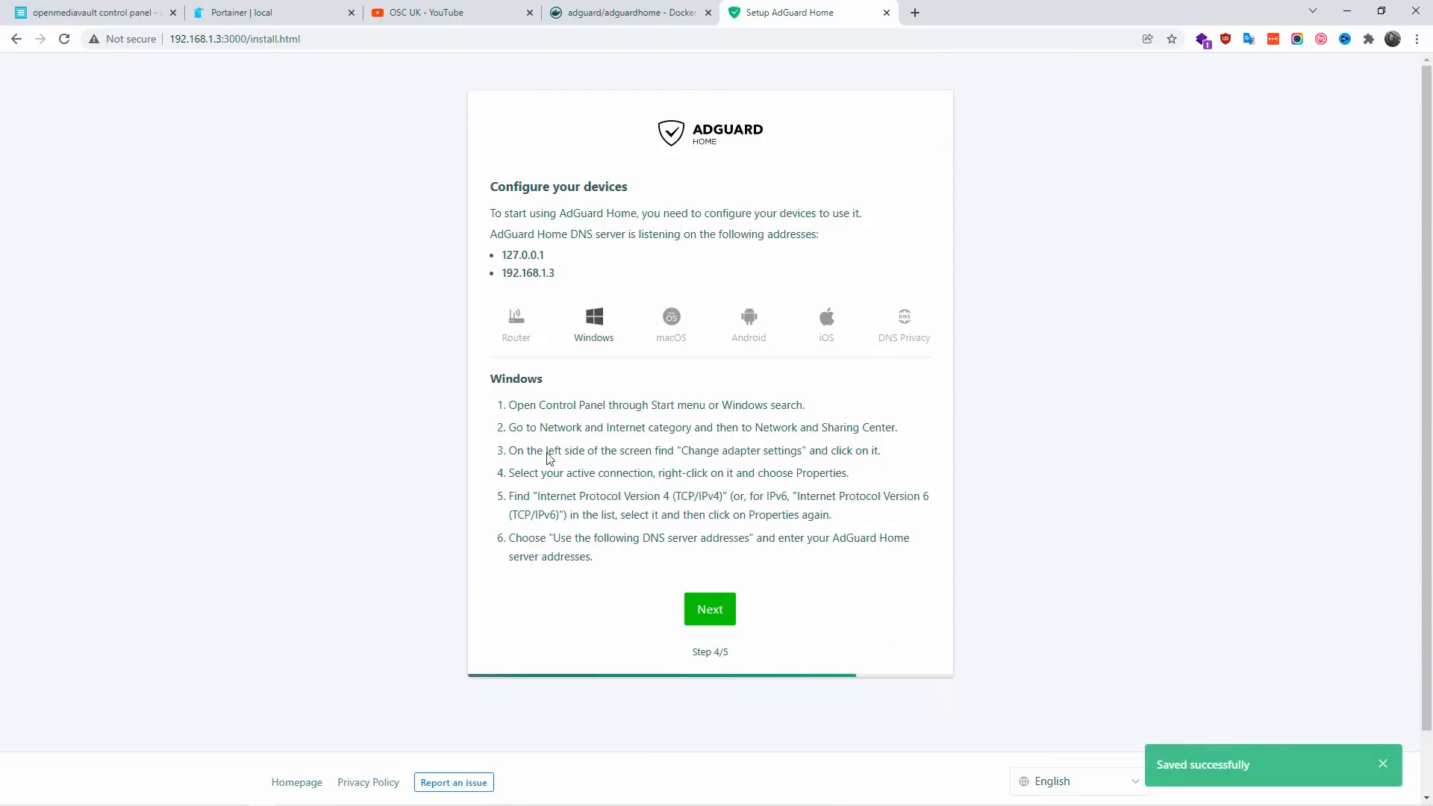
left_click_drag(516, 410, 616, 540)
left_click(1293, 167)
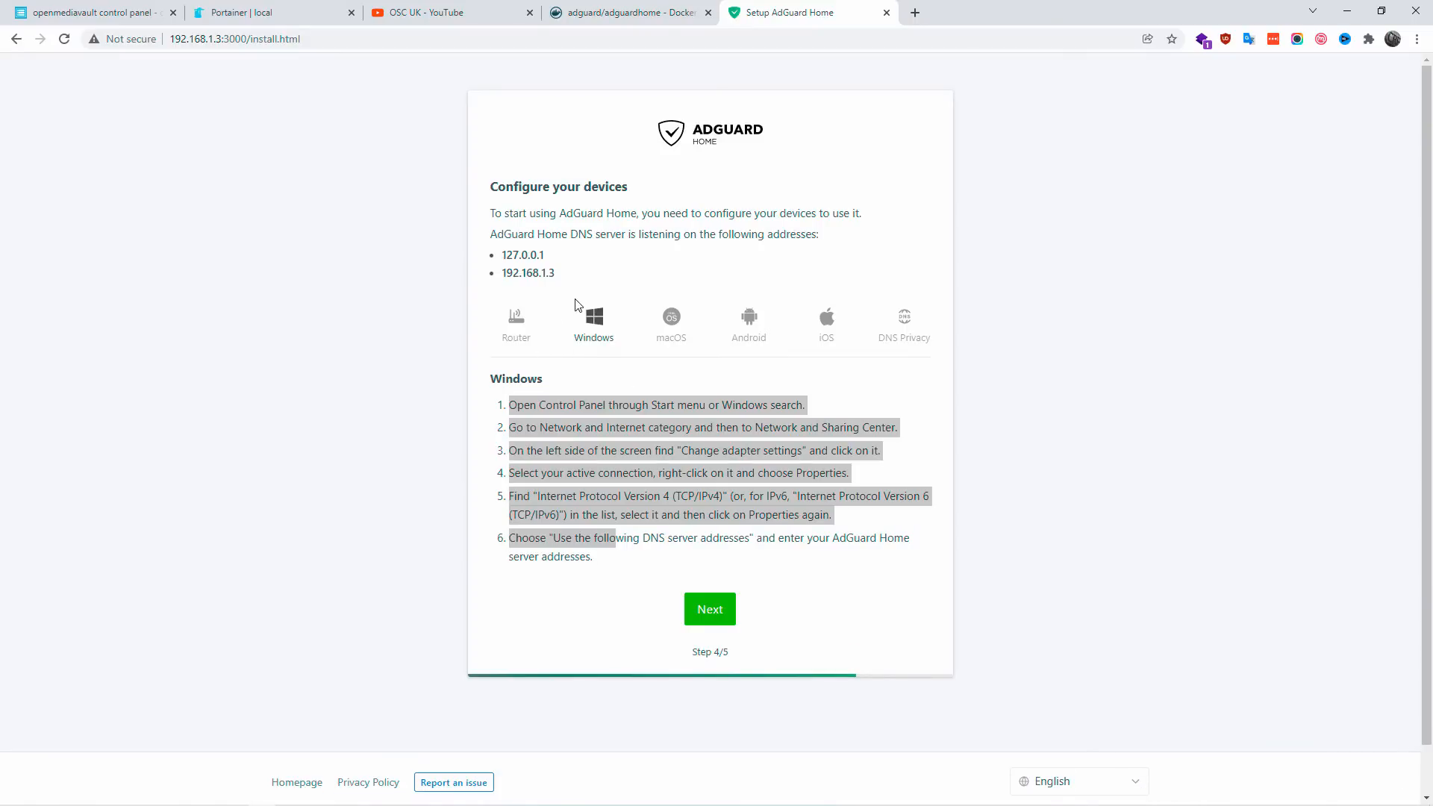
left_click(517, 336)
left_click(571, 326)
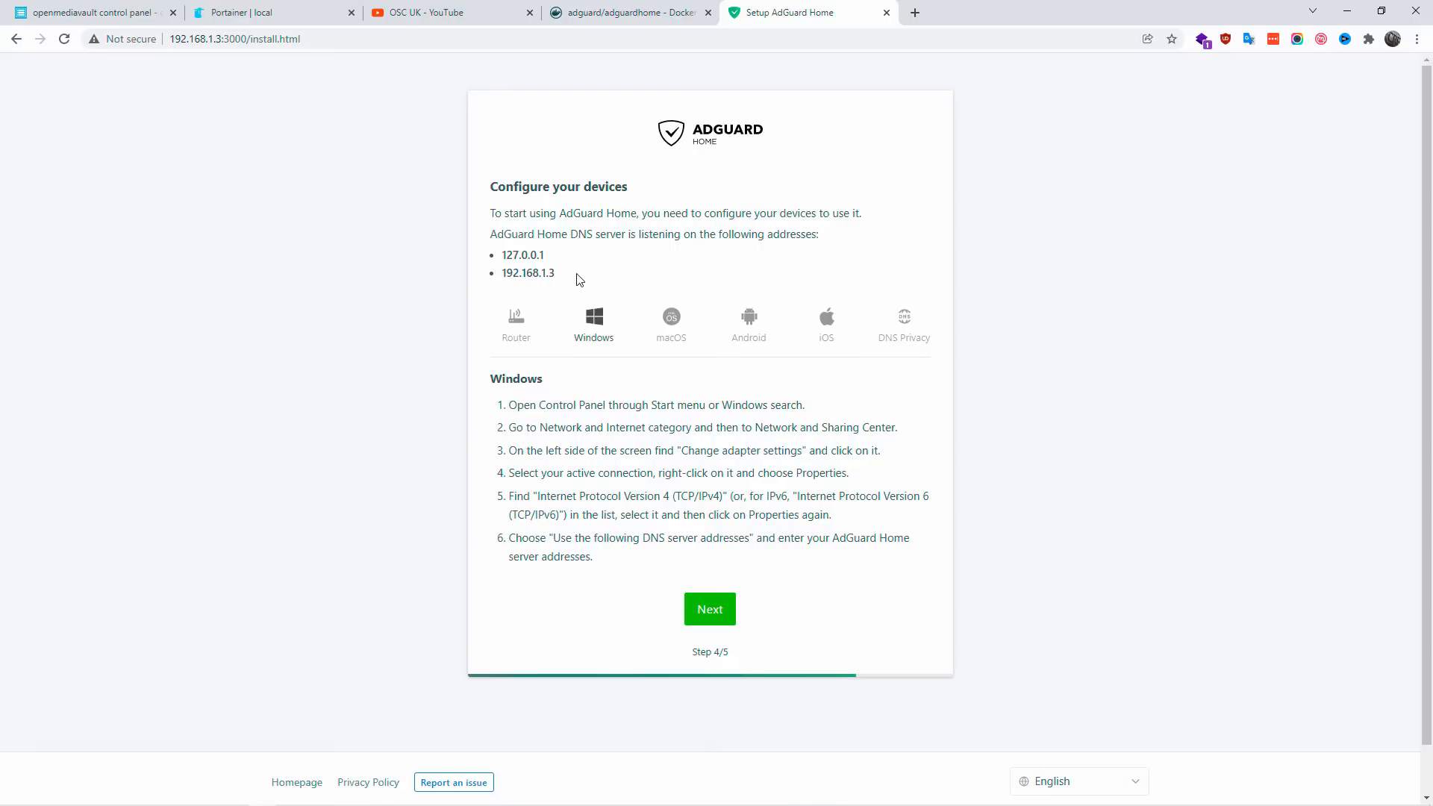
Step: Copy the DNS server address 192.168.1.3 and continue to the final setup page
left_click_drag(579, 277, 504, 267)
right_click(514, 275)
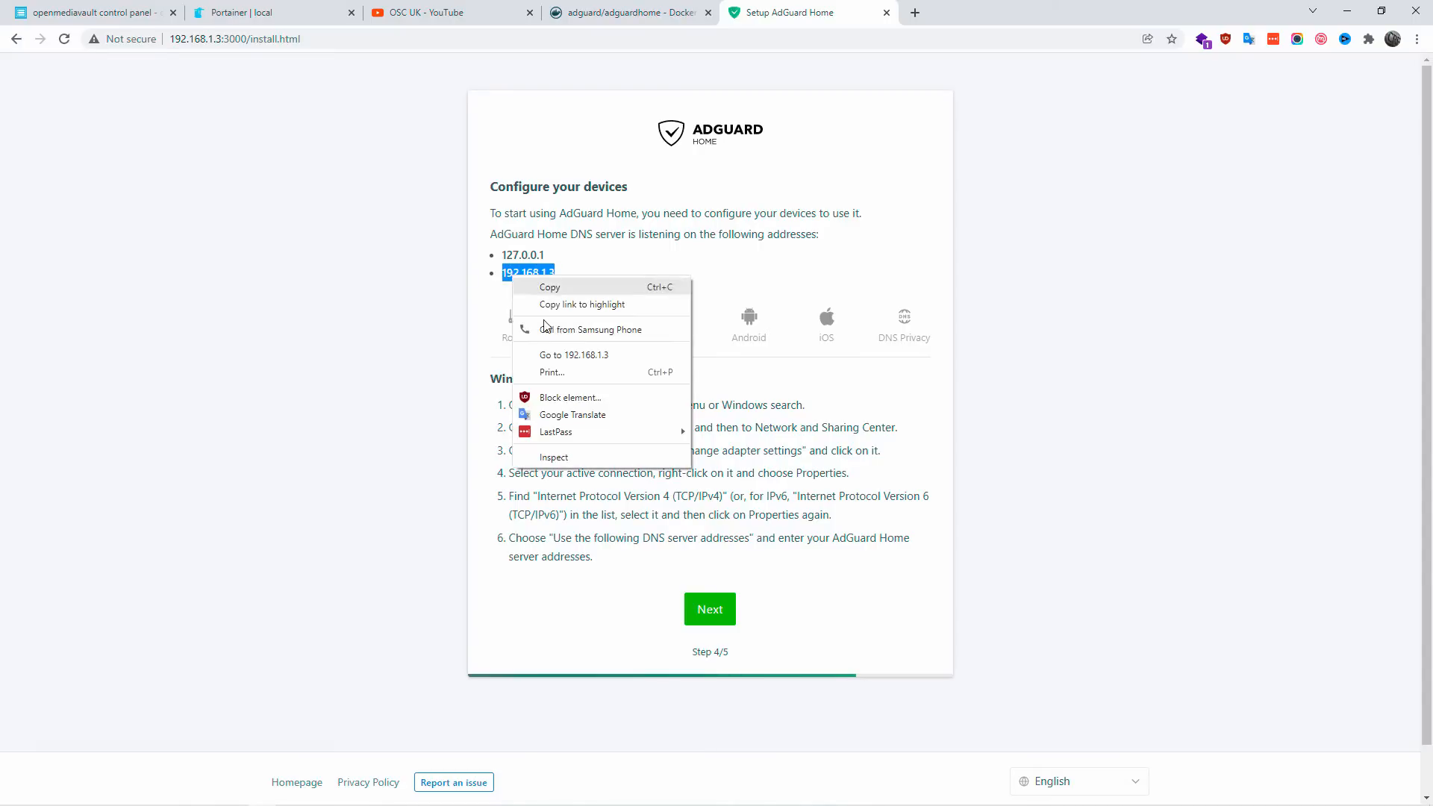
left_click(557, 284)
left_click(714, 627)
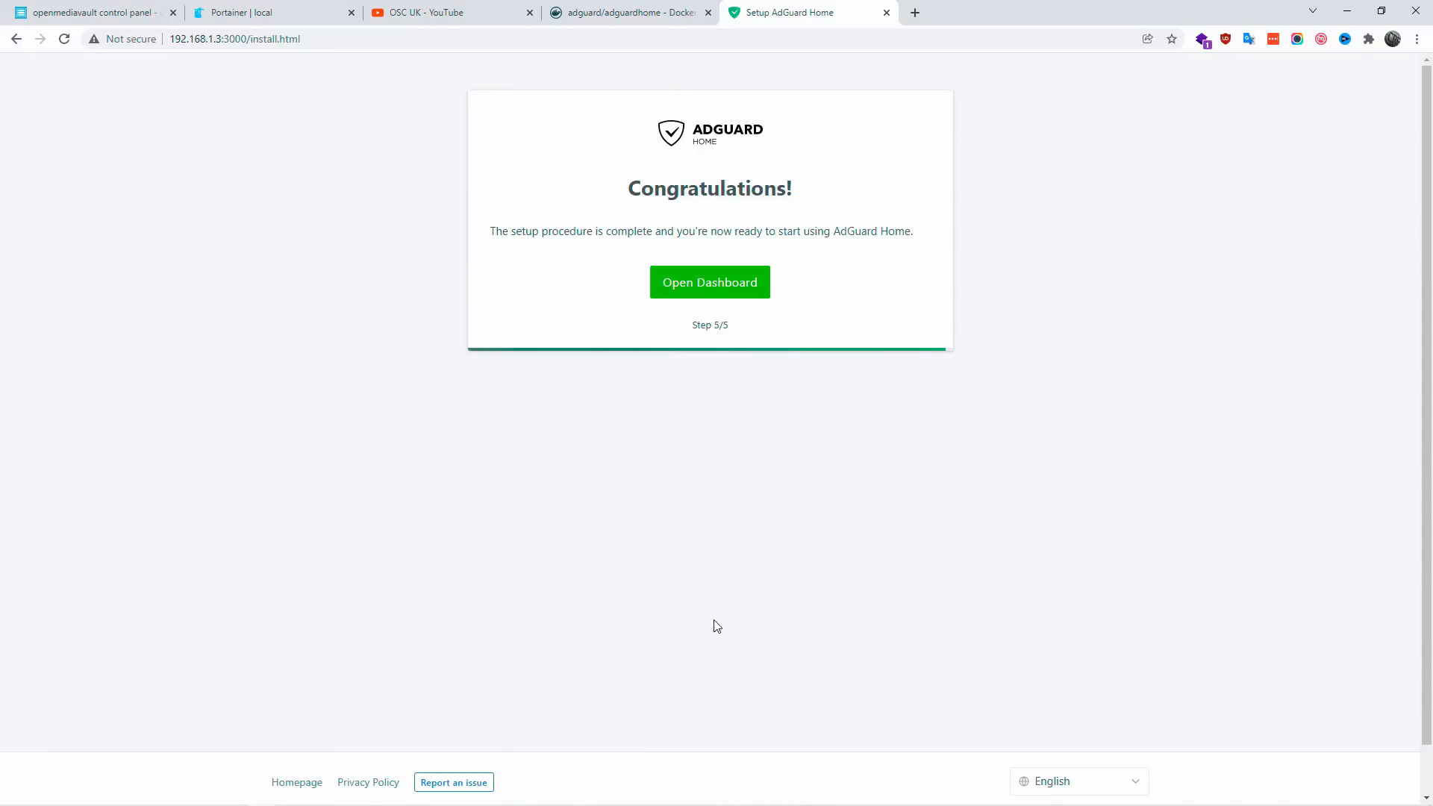
Step: Open the AdGuard Home dashboard and sign in as admin with the account password, dismissing the password-saving offer
left_click(703, 293)
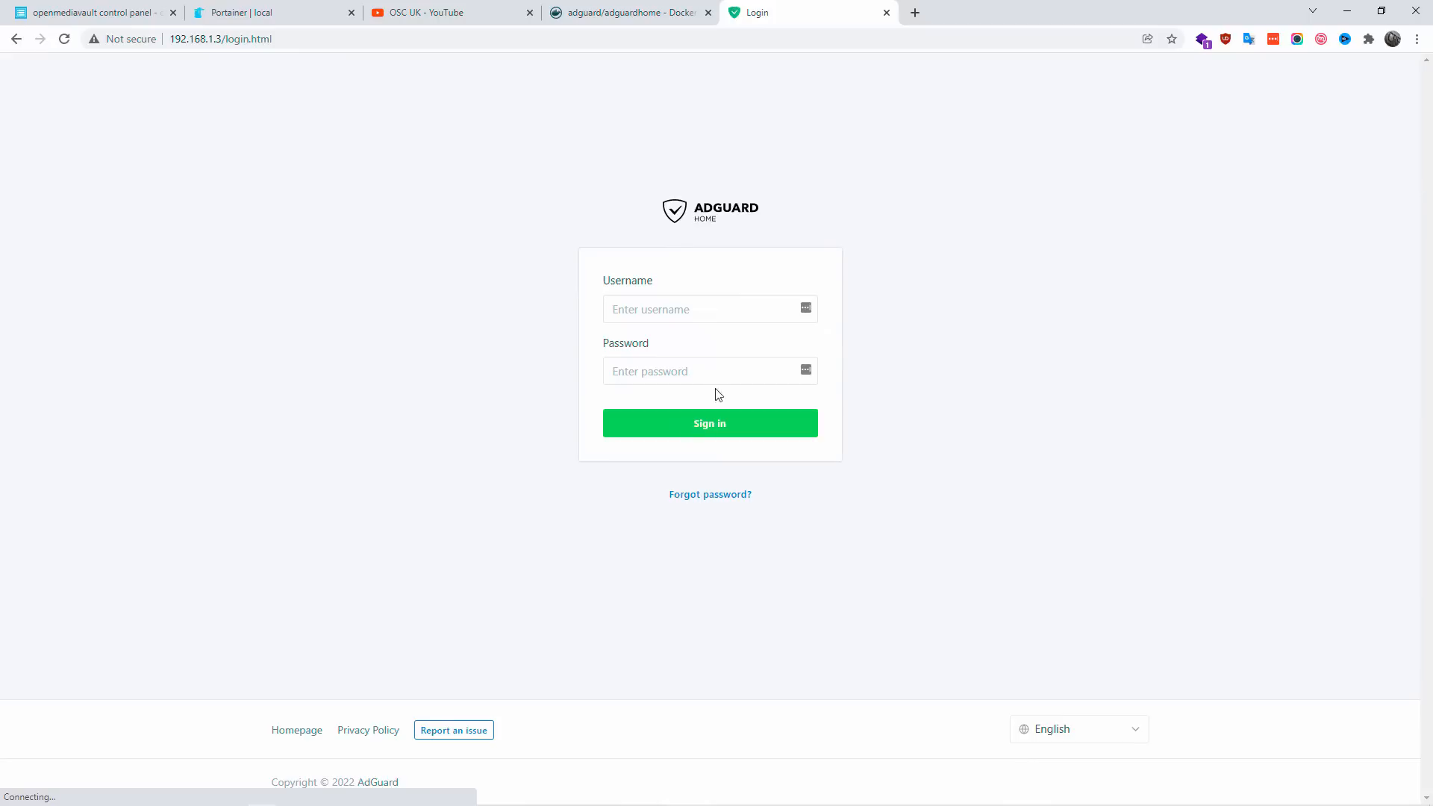
left_click(707, 307)
type("admin")
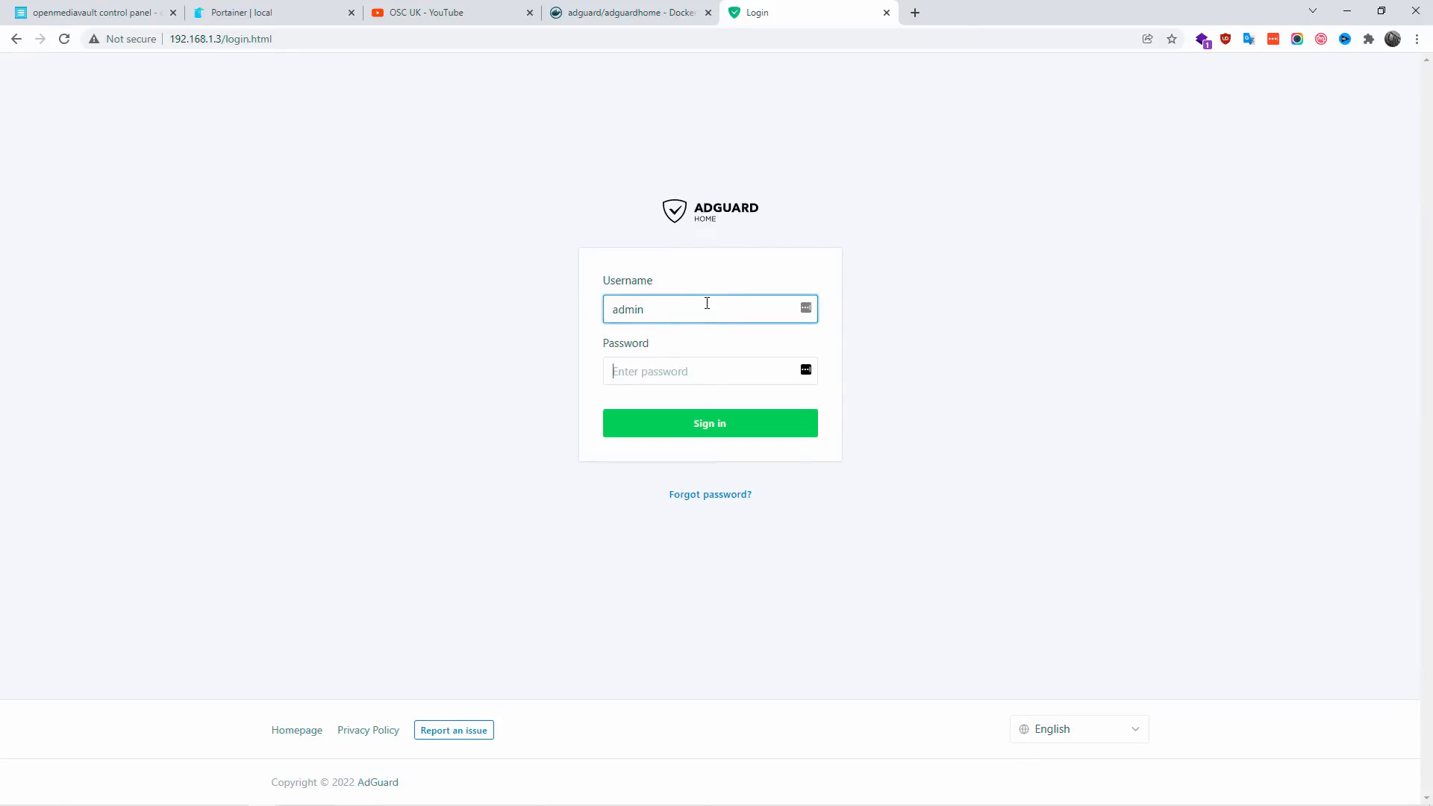
key("Tab")
type("***")
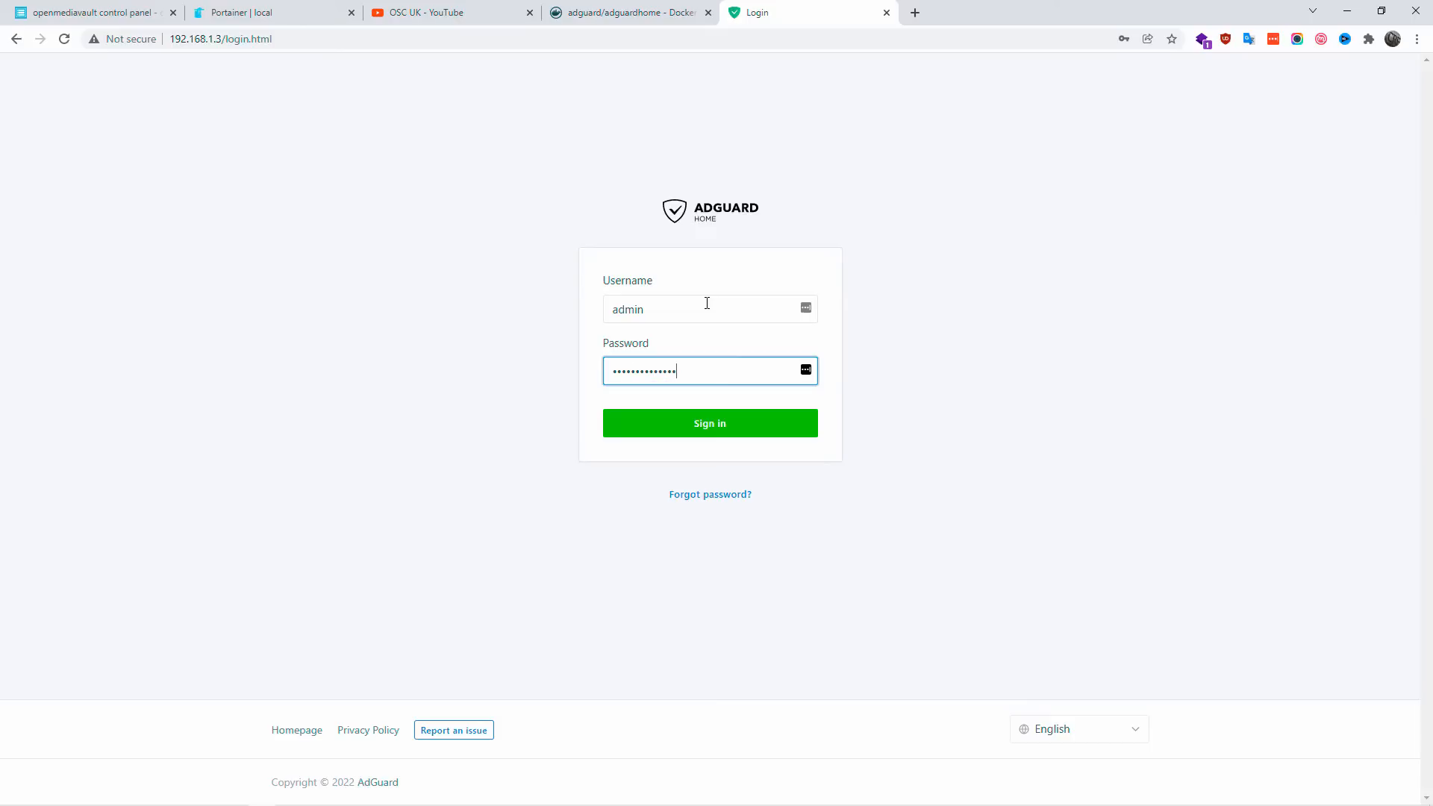
key("Return")
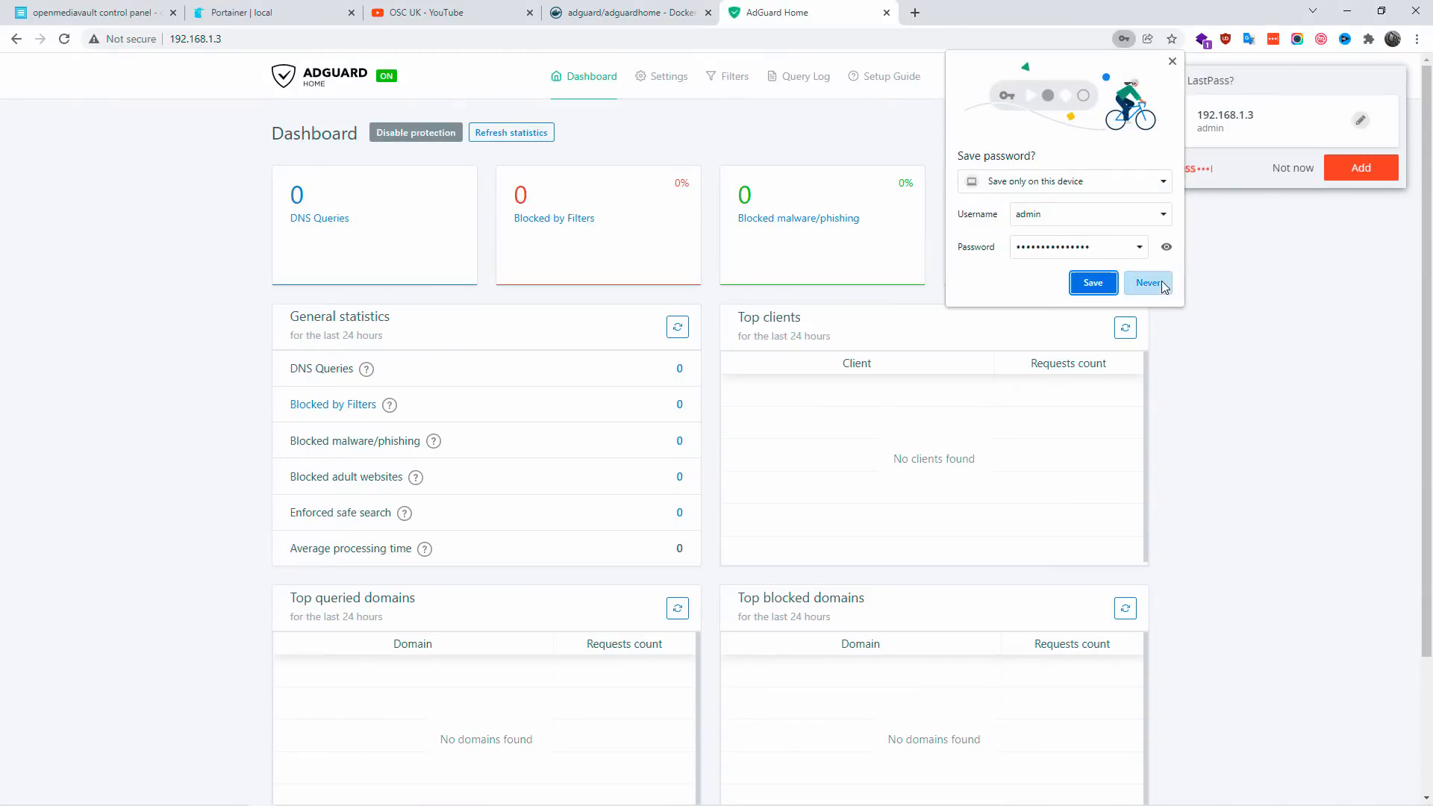
left_click(1037, 366)
Step: Look over the dashboard, open the general settings and view the available filters update intervals
scroll(1343, 302, "down", 3)
scroll(1387, 308, "up", 3)
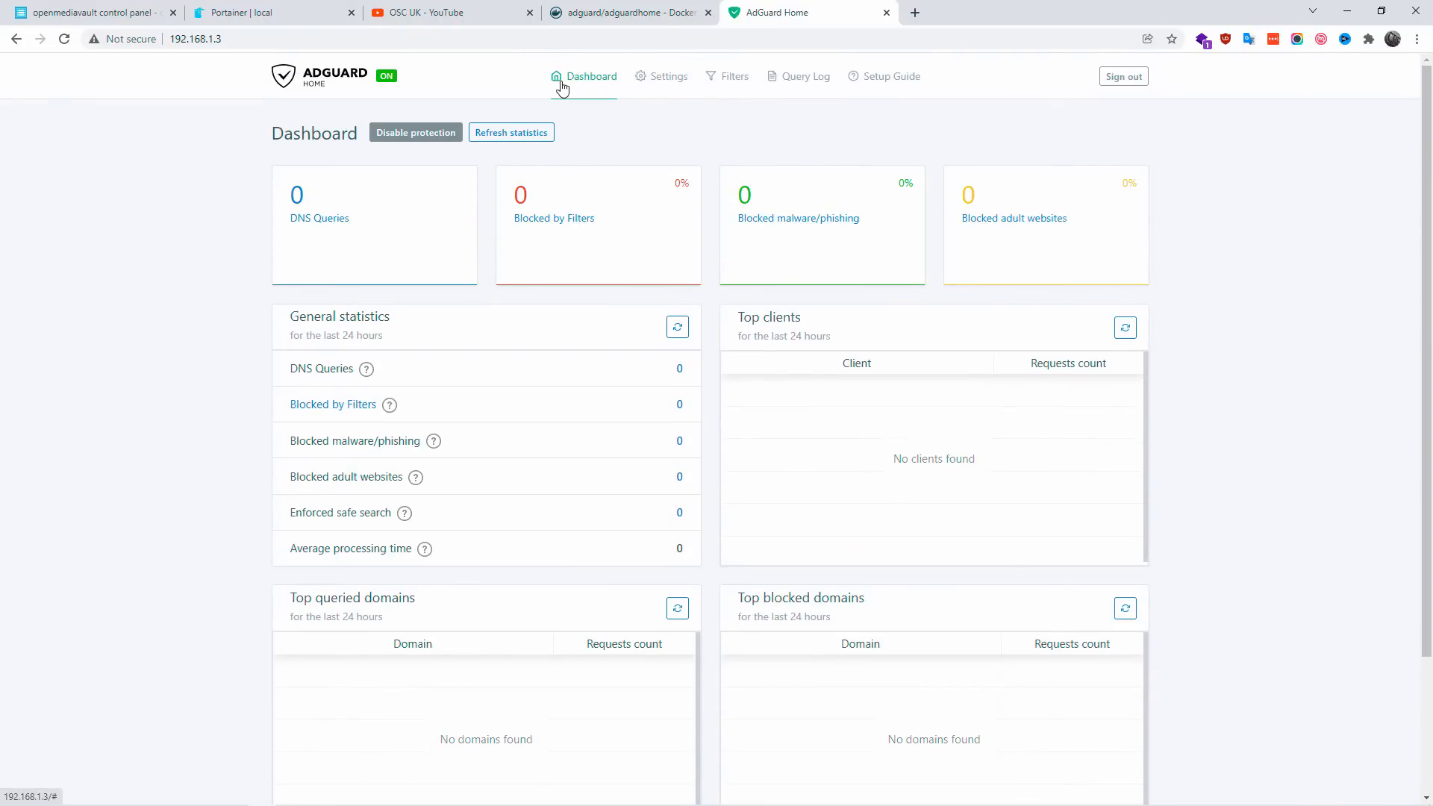
left_click(667, 78)
left_click(674, 128)
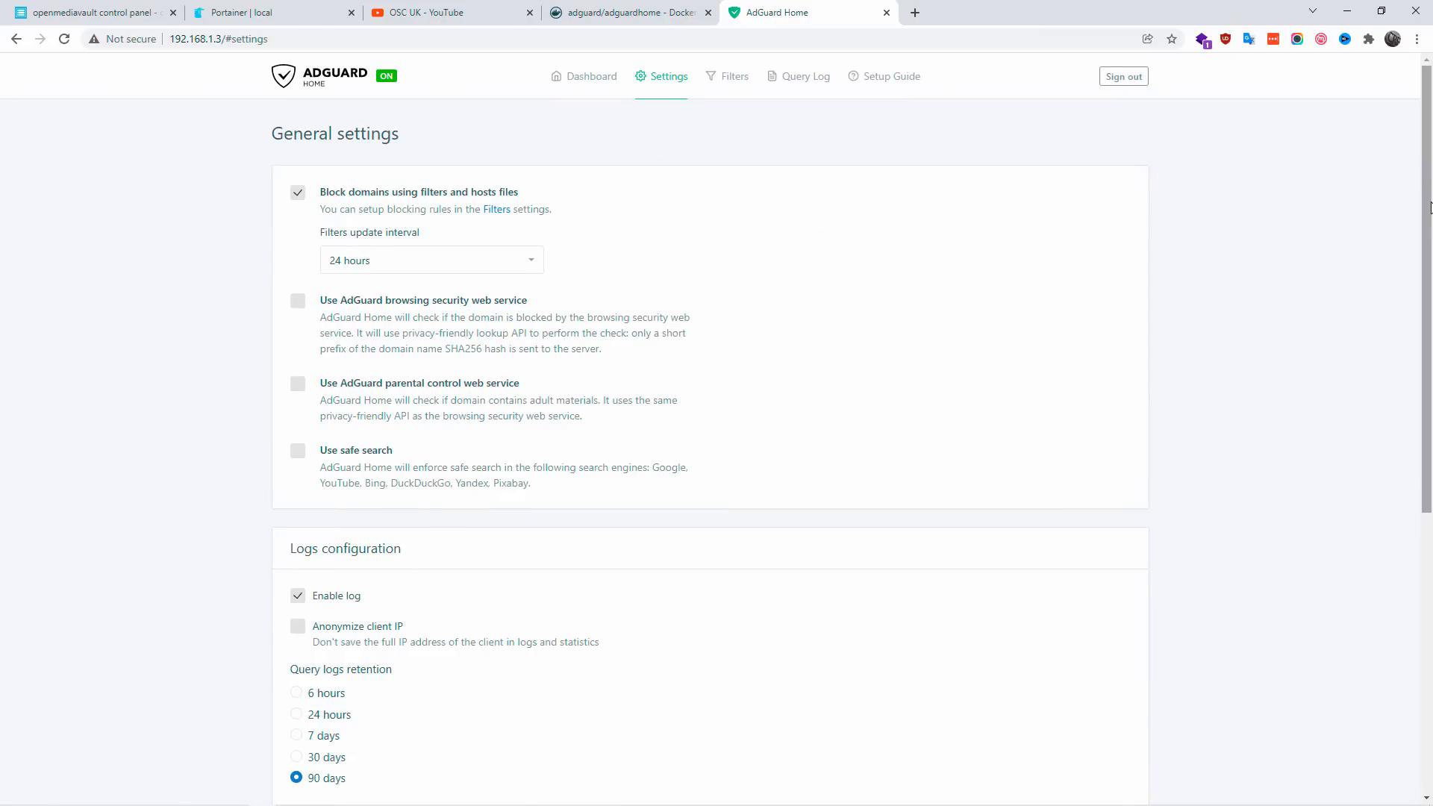
left_click_drag(1430, 207, 1431, 172)
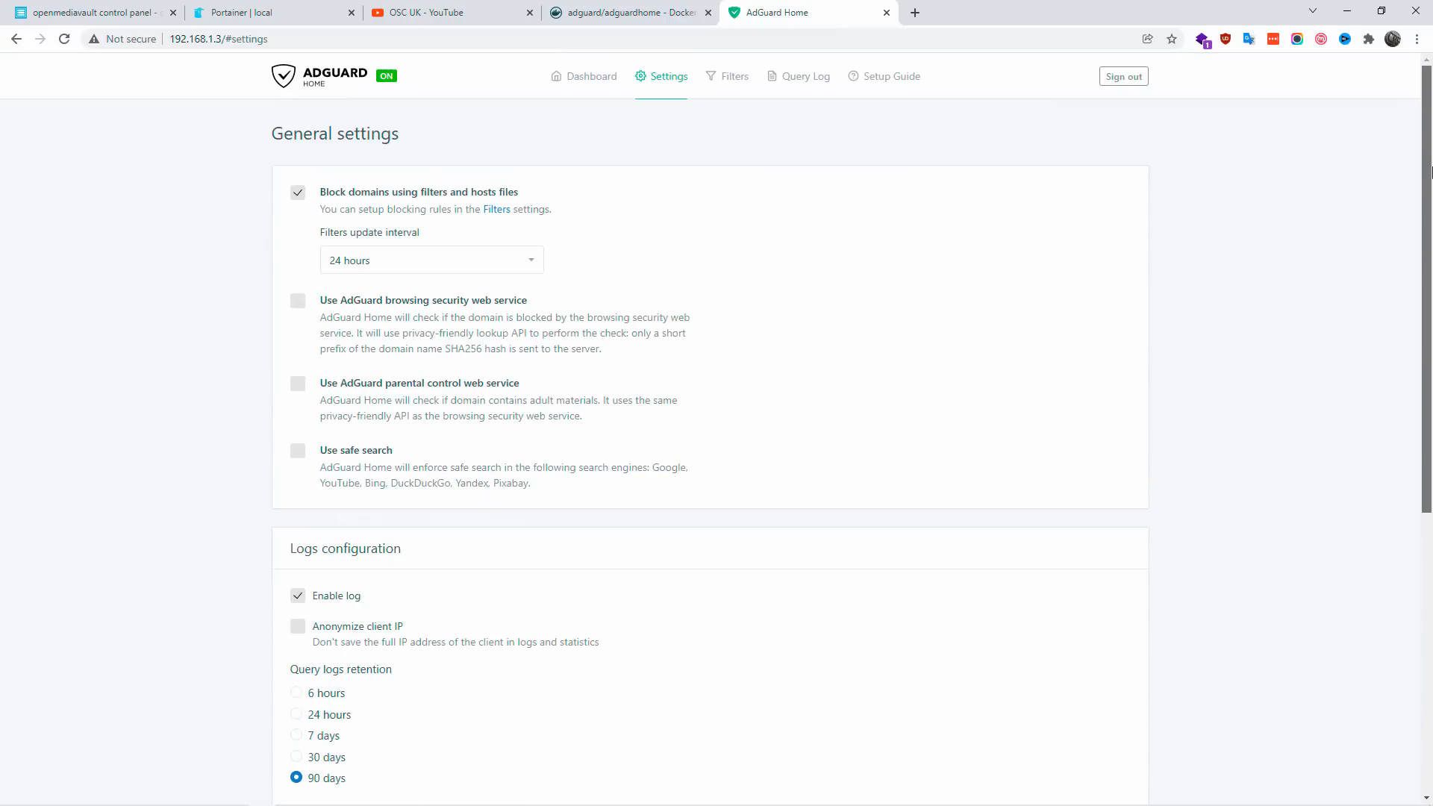
left_click(353, 259)
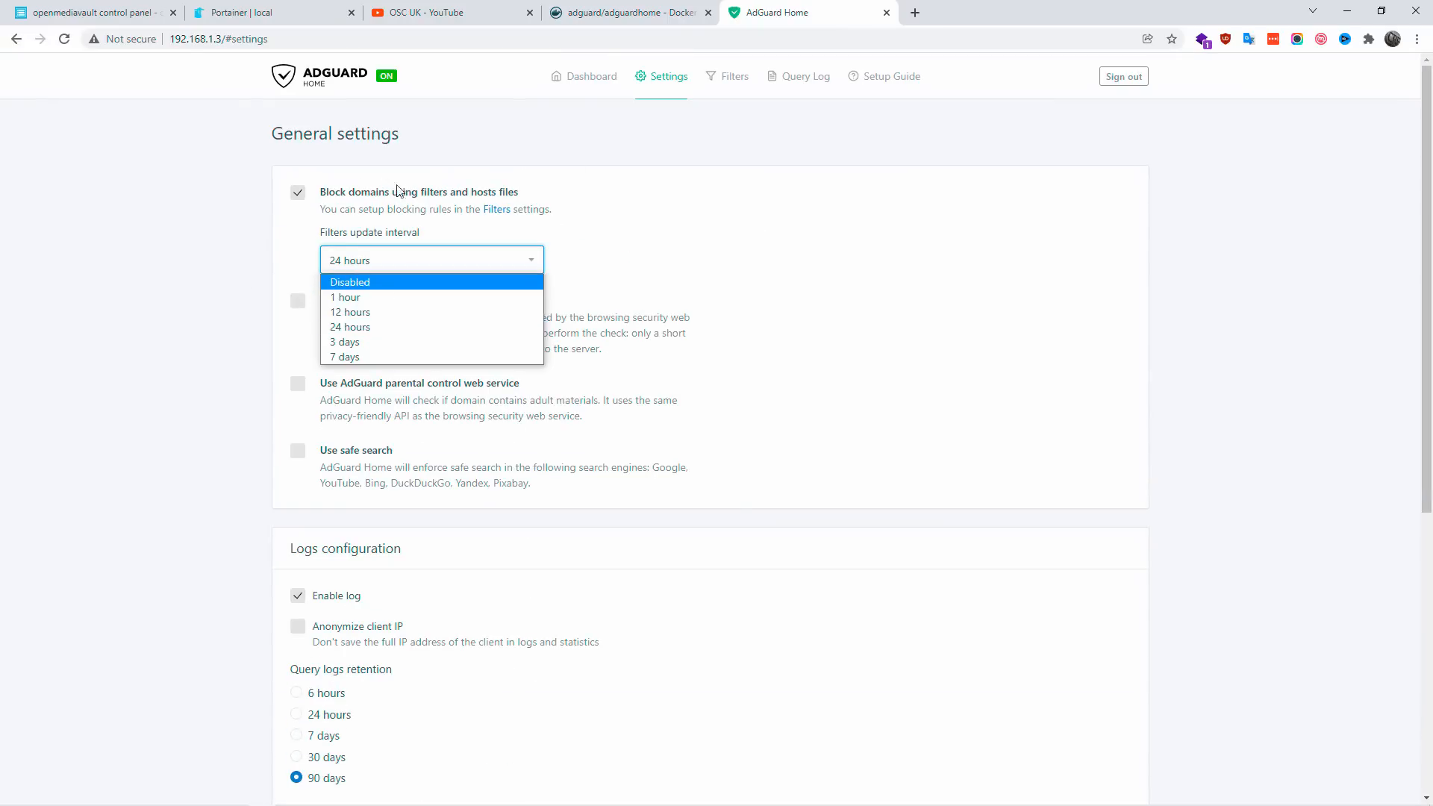
left_click(806, 264)
Step: Try enabling the AdGuard browsing security, parental control and safe search options, and switch all three off again
left_click(298, 305)
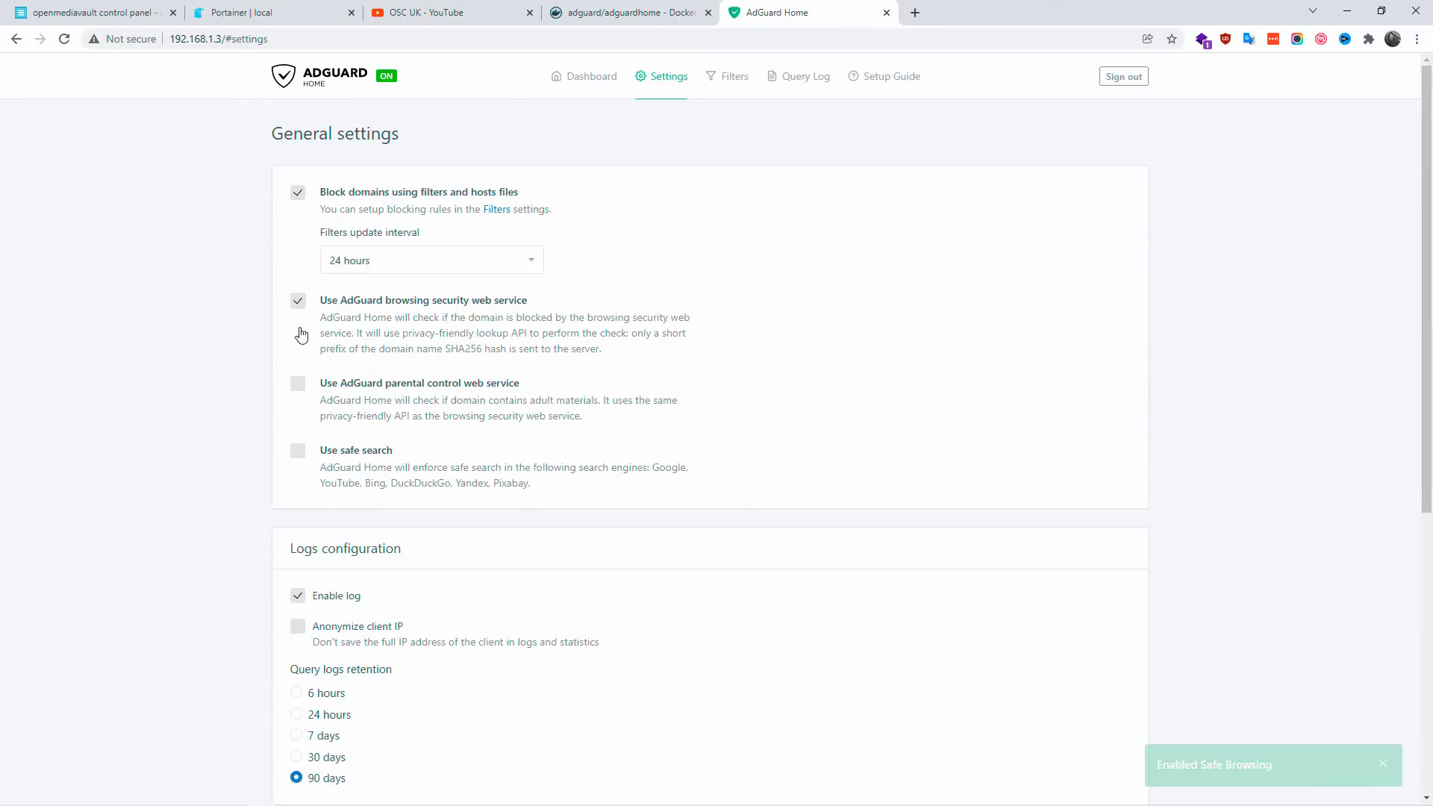
left_click(298, 383)
left_click(298, 452)
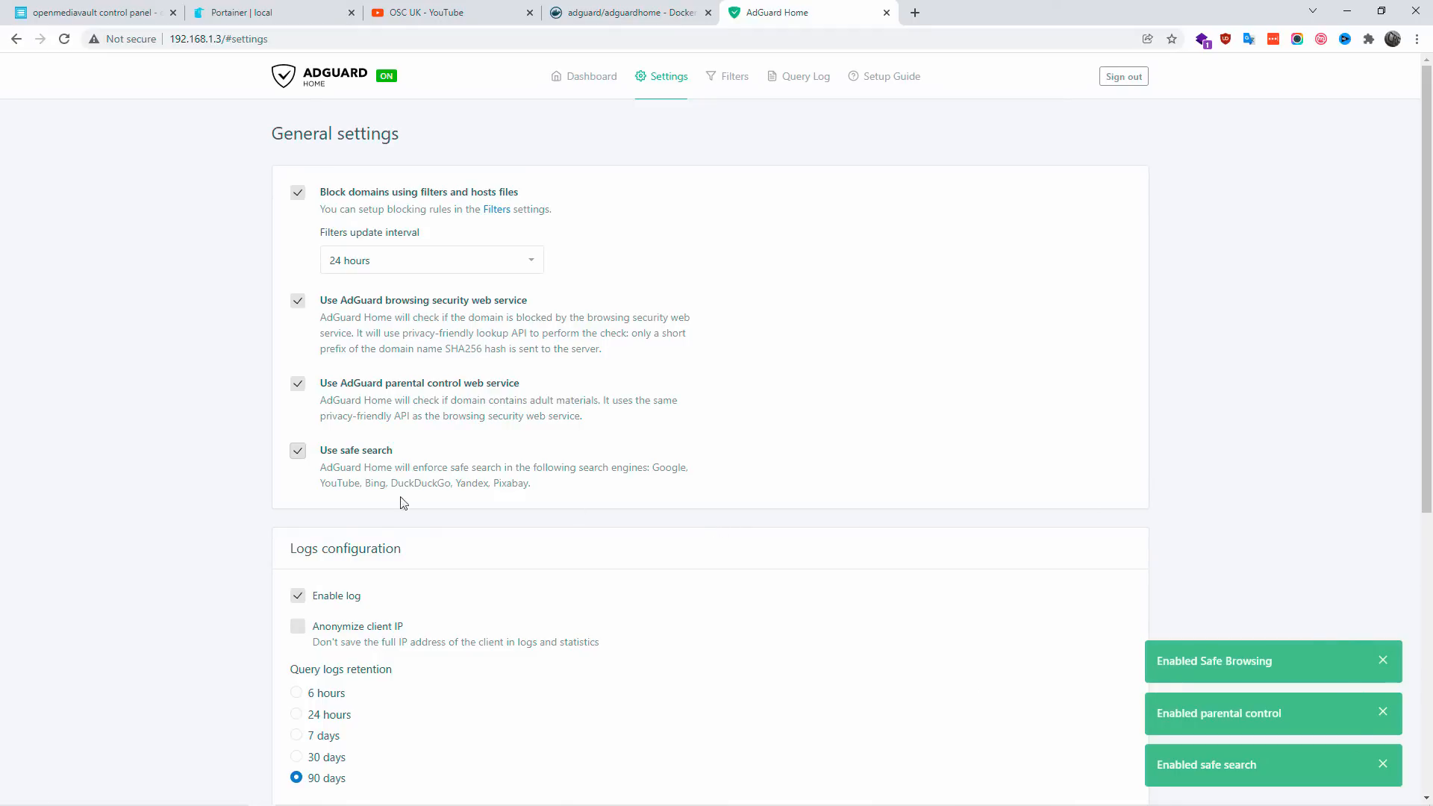
left_click(298, 451)
left_click(298, 383)
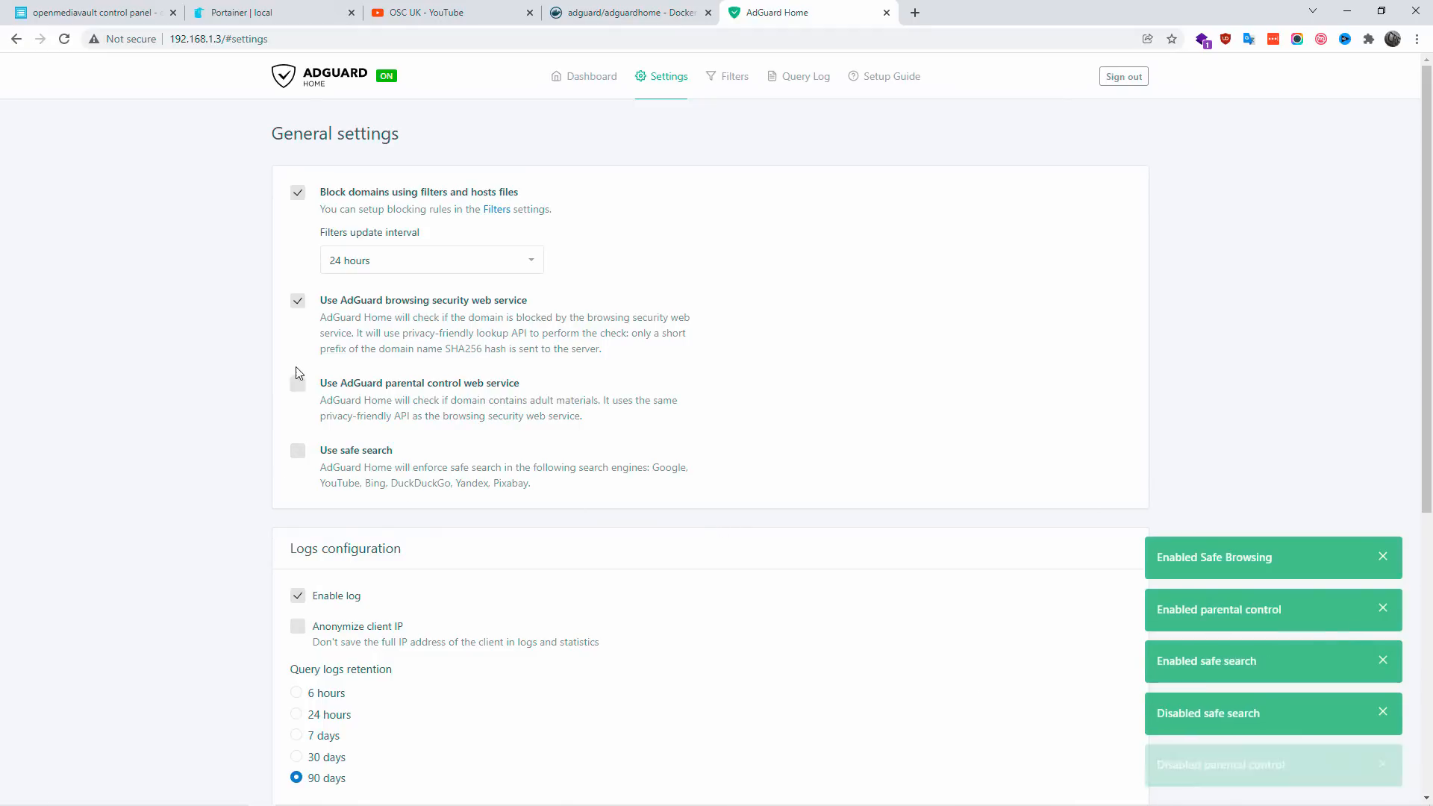
left_click(295, 310)
Step: Look through the DNS settings, including the upstream and bootstrap servers, and view the DHCP settings
mouse_move(671, 94)
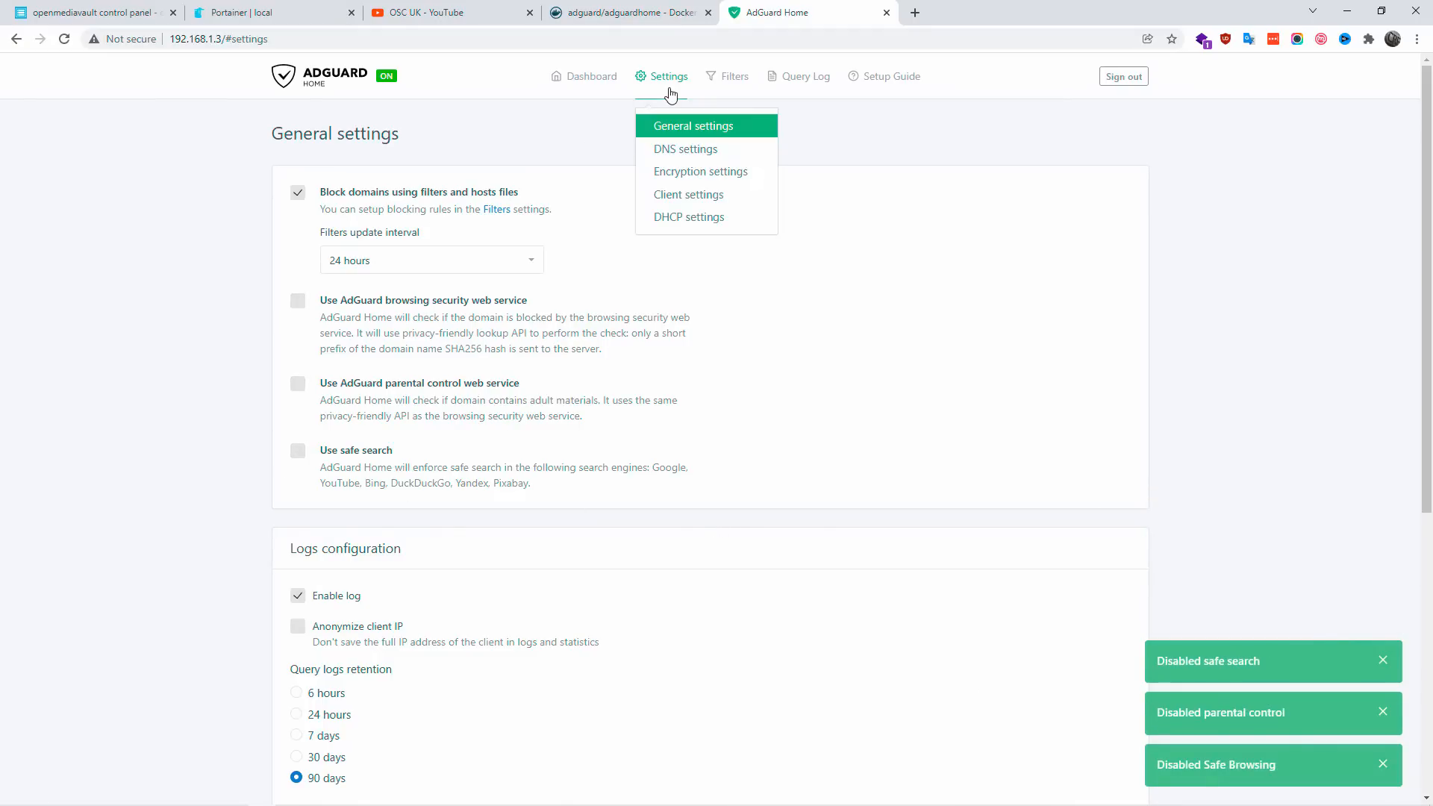
left_click(674, 149)
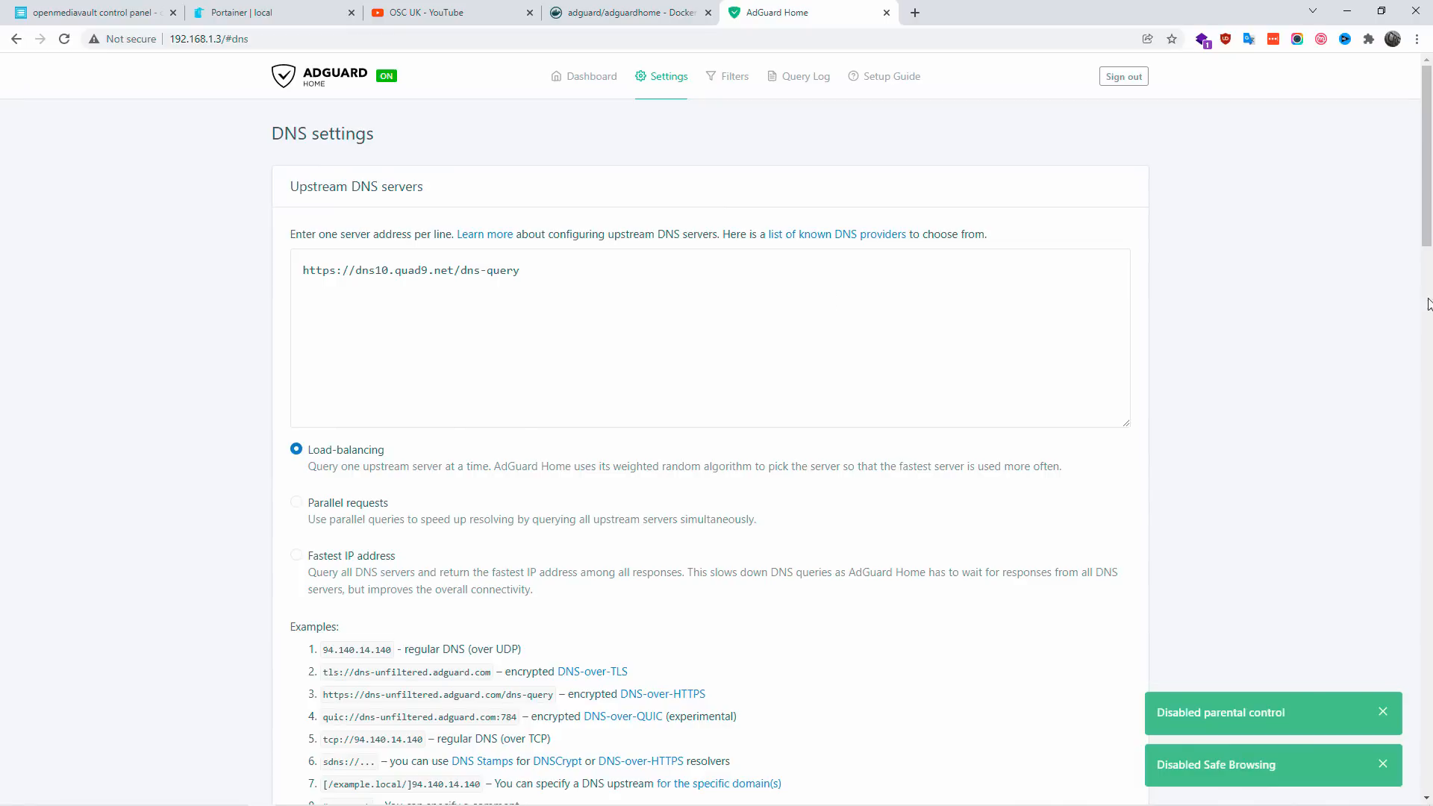
scroll(1429, 304, "down", 7)
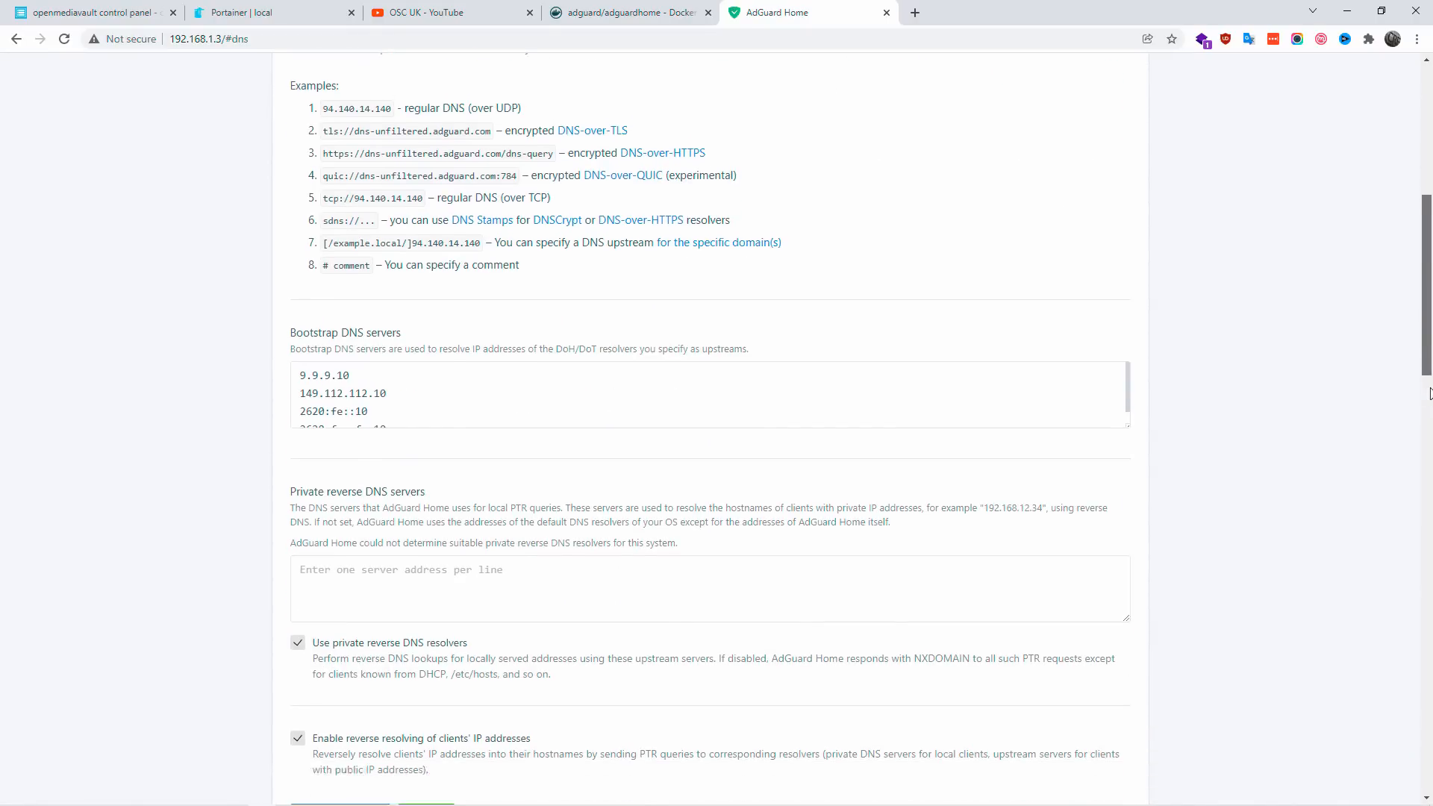
left_click_drag(1430, 393, 1411, 195)
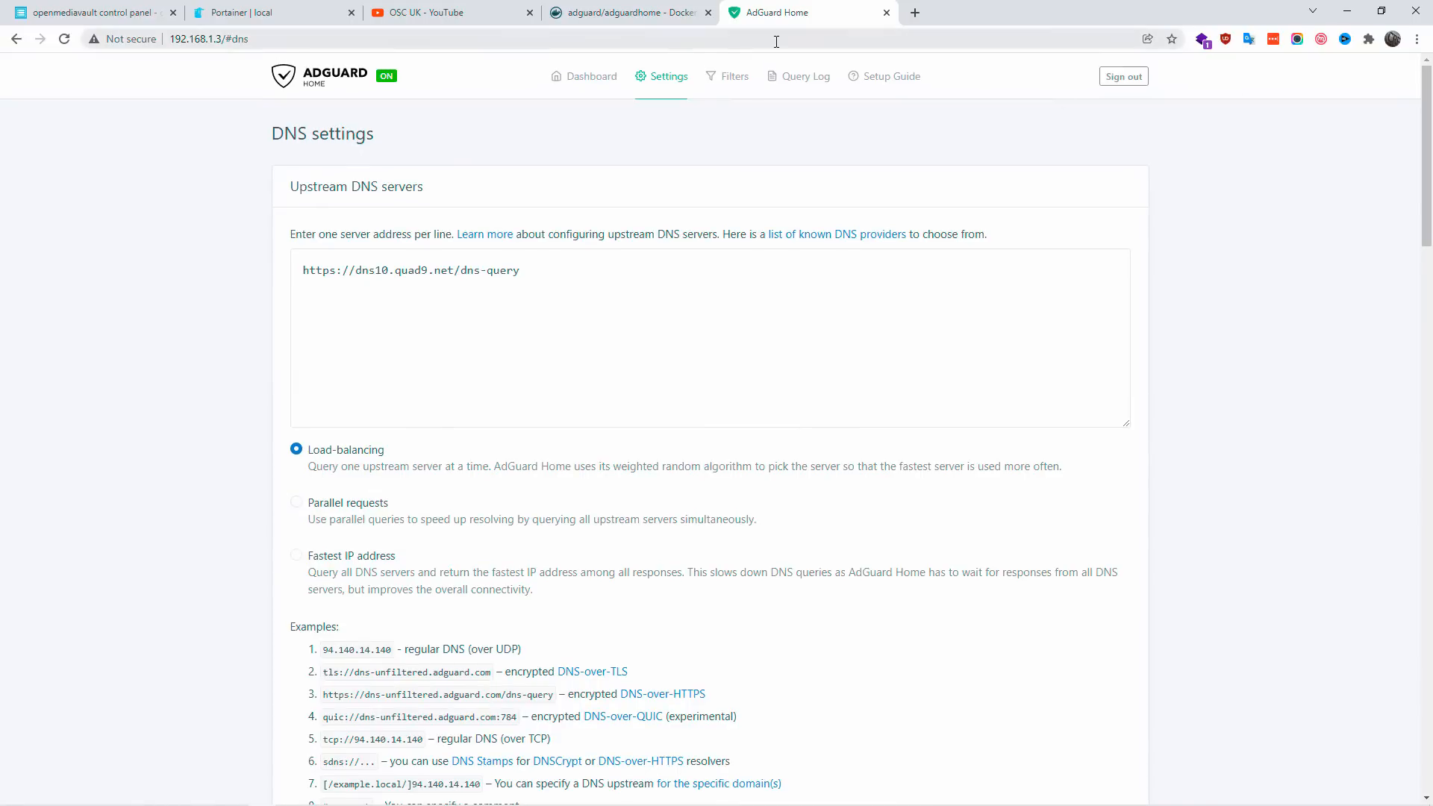
mouse_move(673, 89)
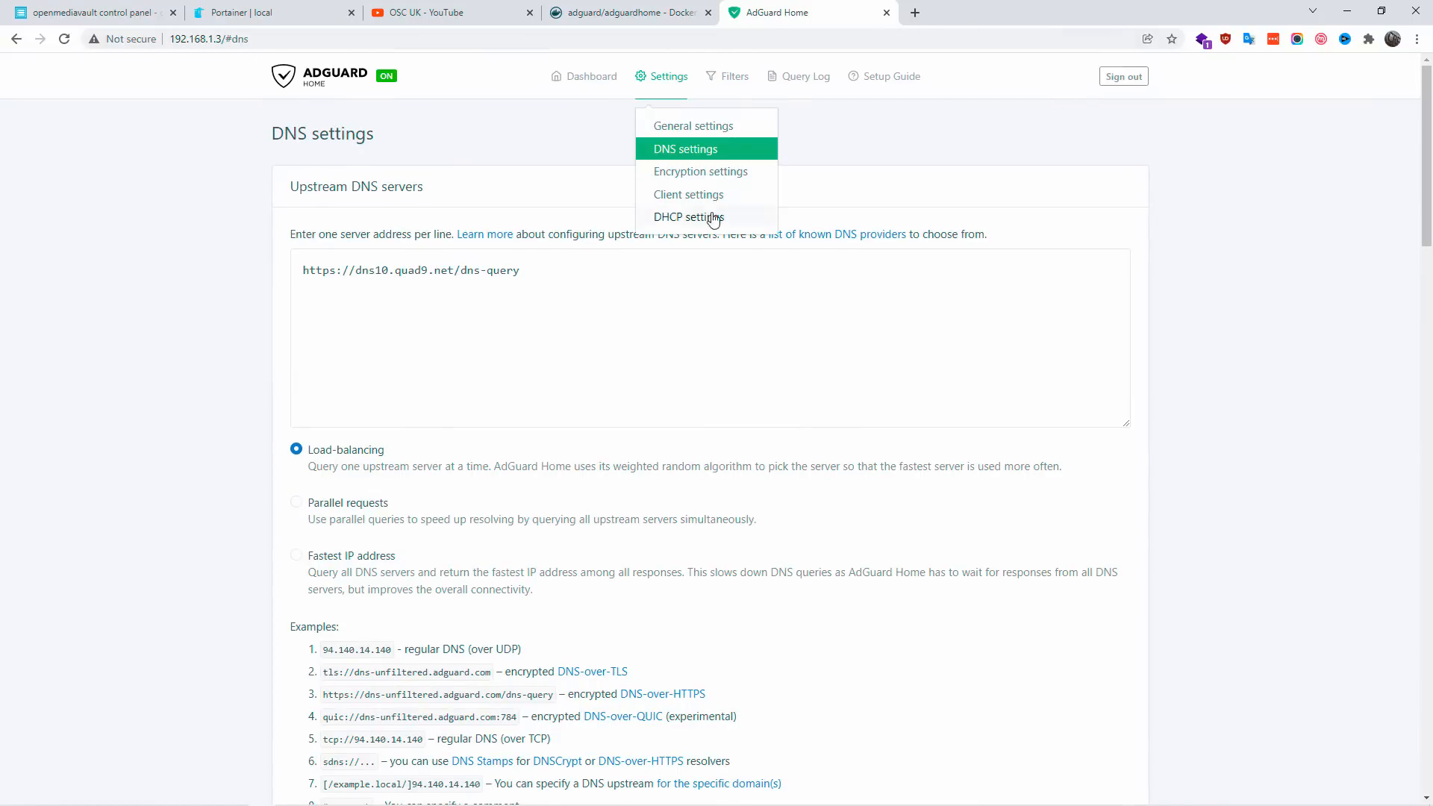
left_click(666, 217)
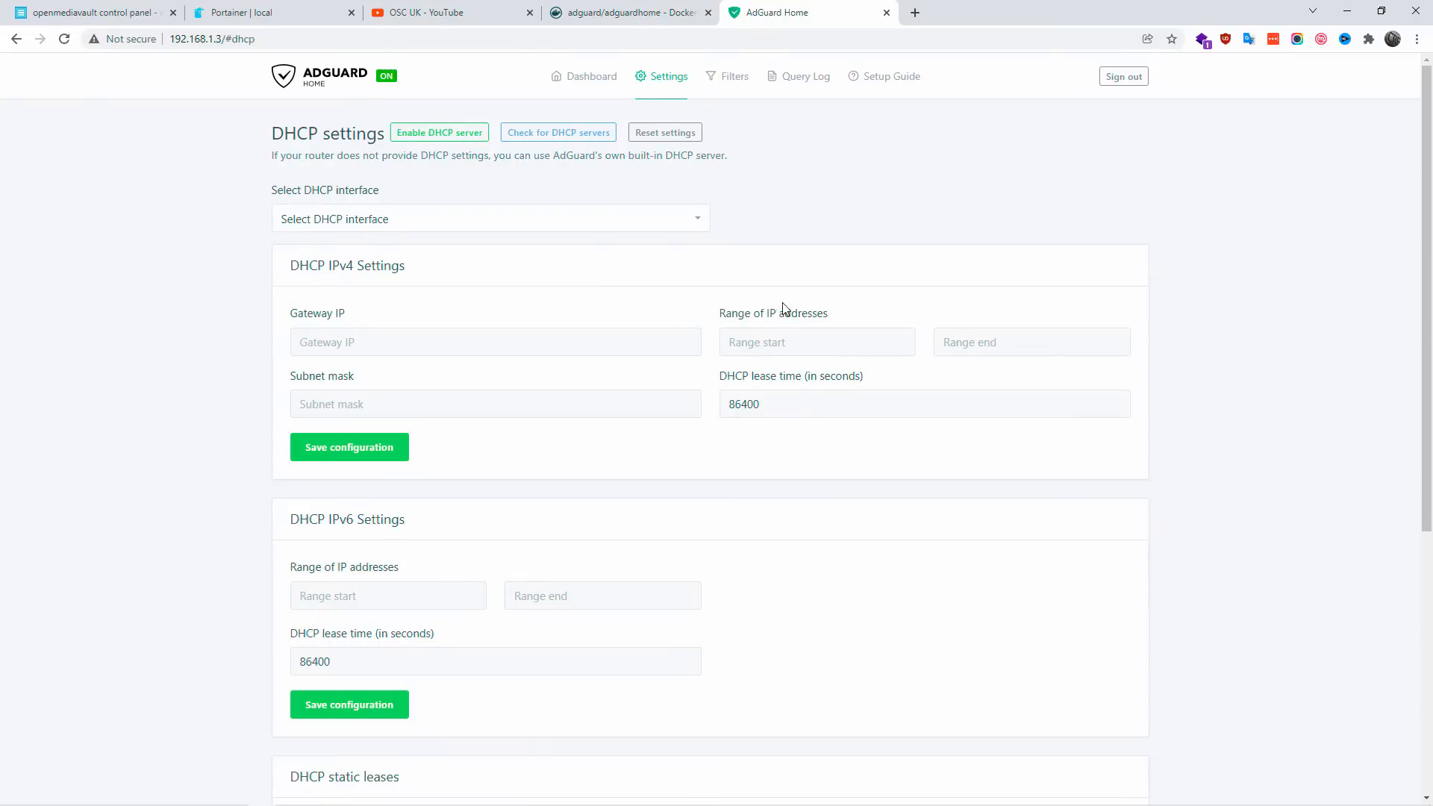
Step: Enable the AdAway Default Blocklist among the DNS blocklists and check the lists for updates
mouse_move(745, 90)
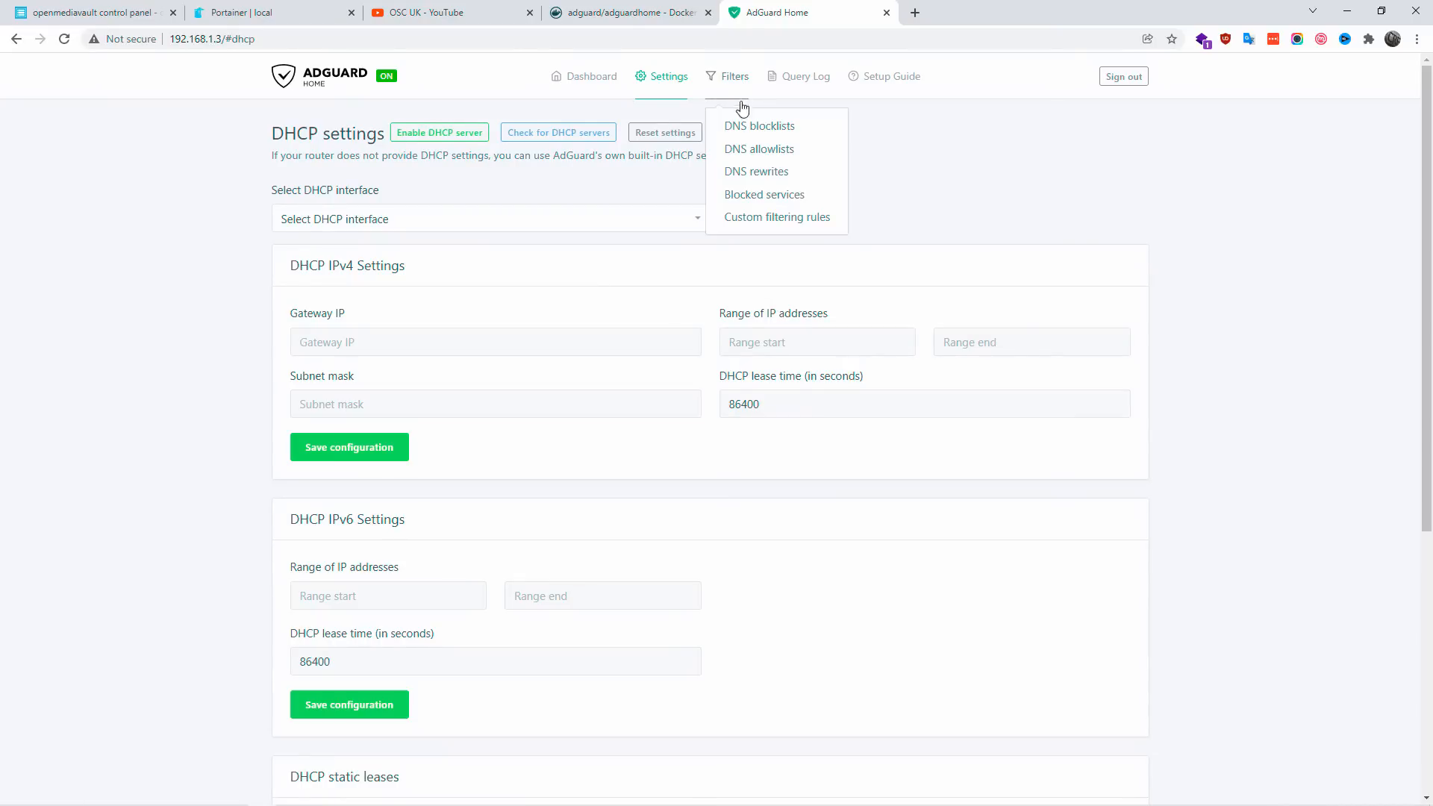
left_click(736, 127)
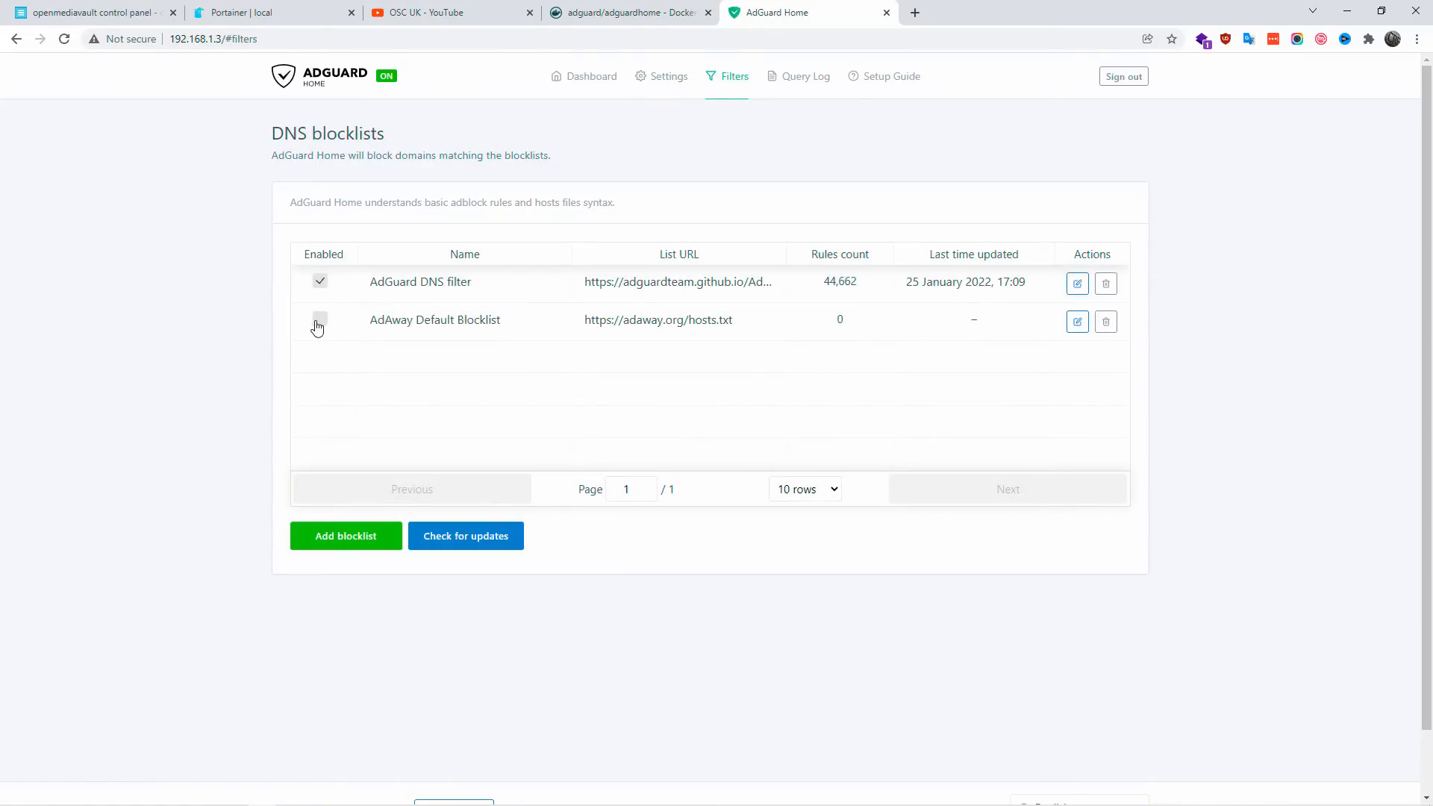
left_click(319, 321)
left_click(478, 541)
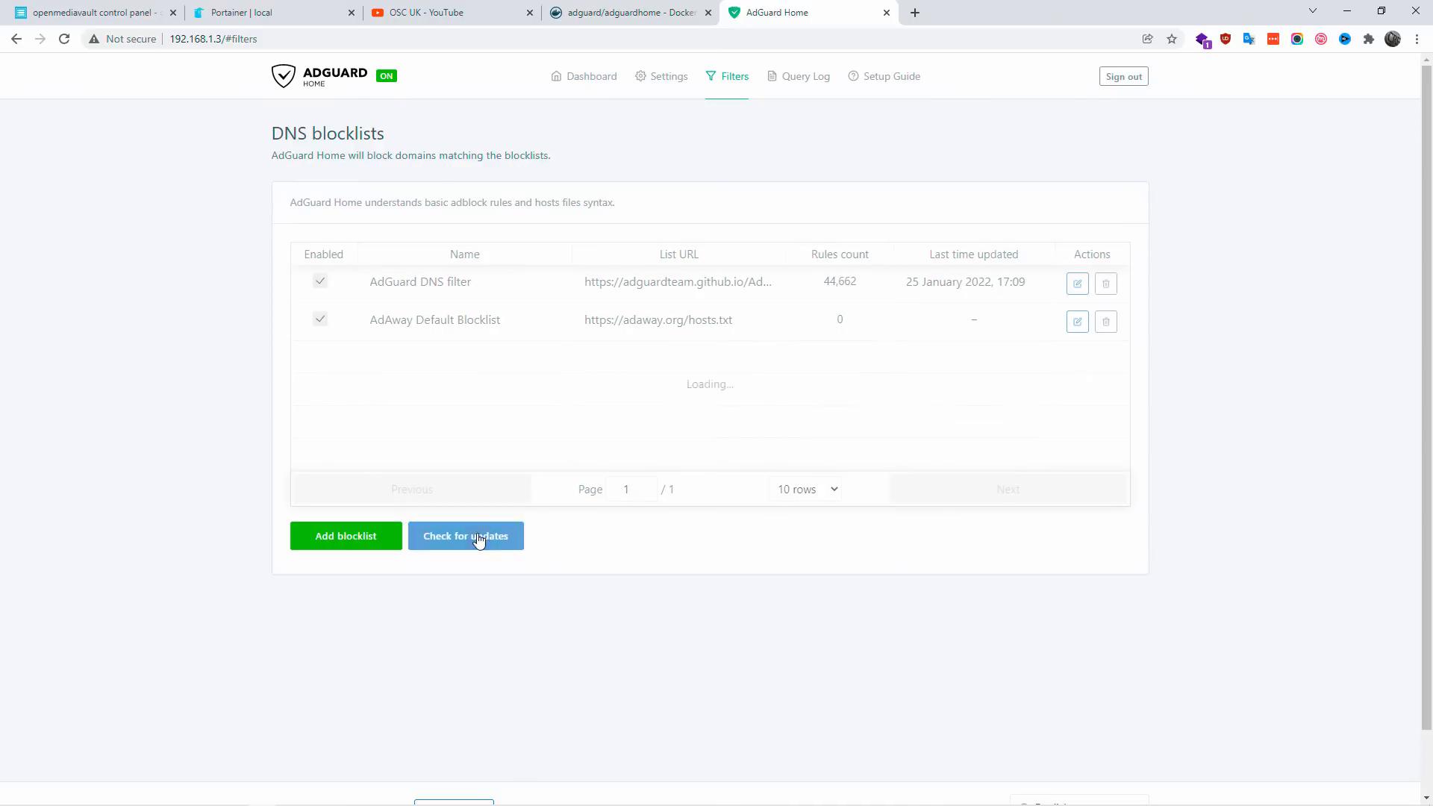
double_click(848, 319)
Step: Add Dandelion Sprout's Anti-Malware List, The Big List of Hacked Malware Web Sites and Online Malicious URL Blocklist from the predefined blocklists
left_click(371, 534)
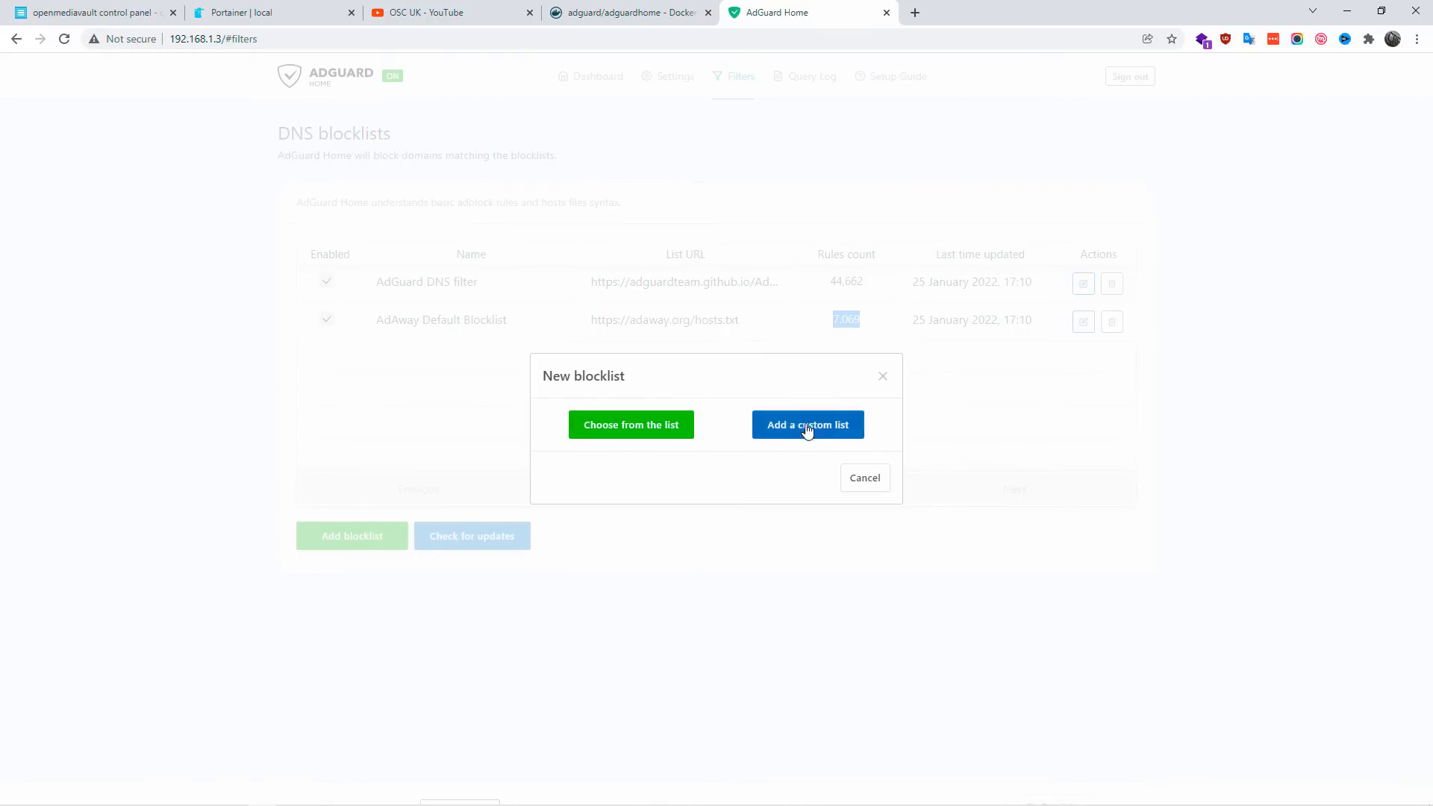
left_click(652, 425)
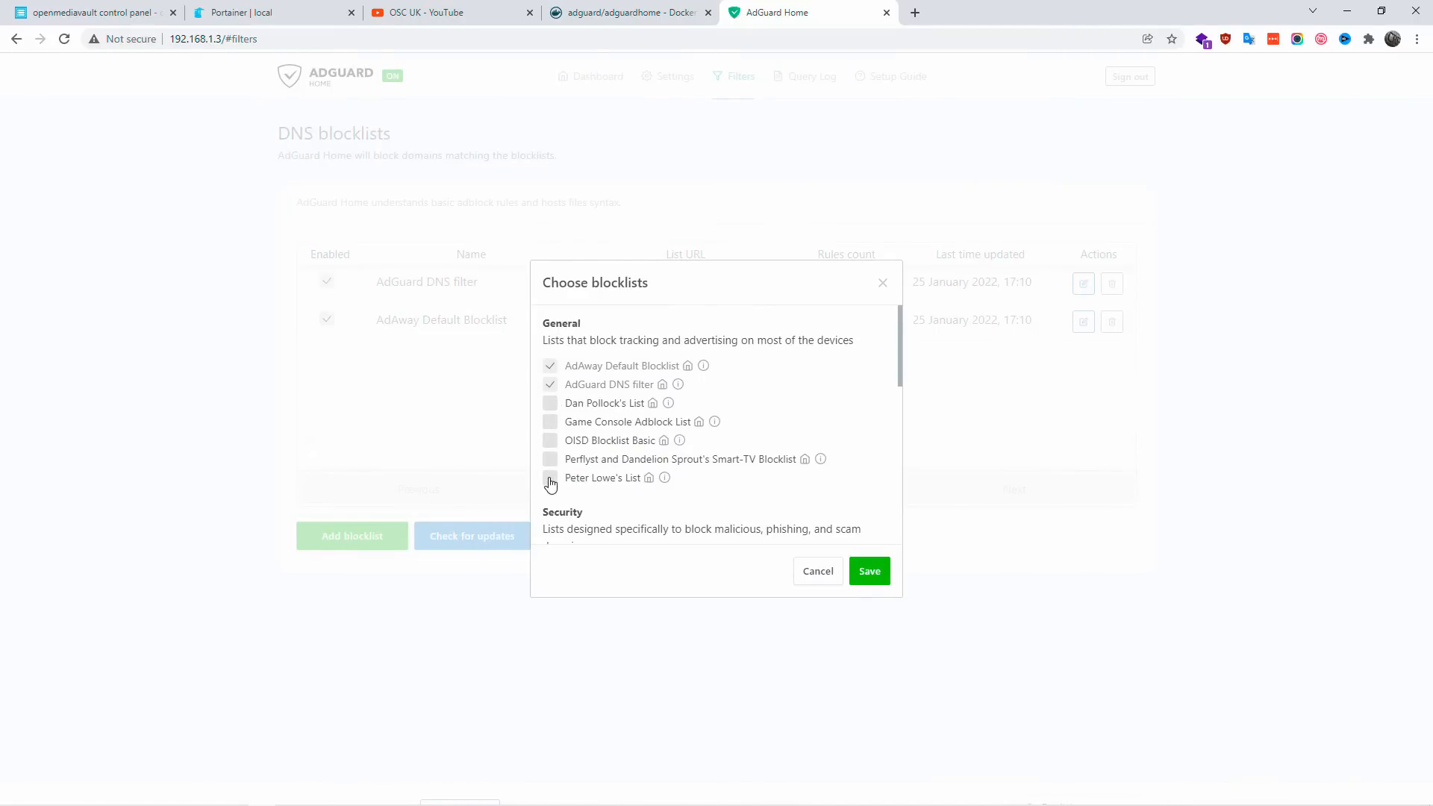
scroll(550, 484, "down", 2)
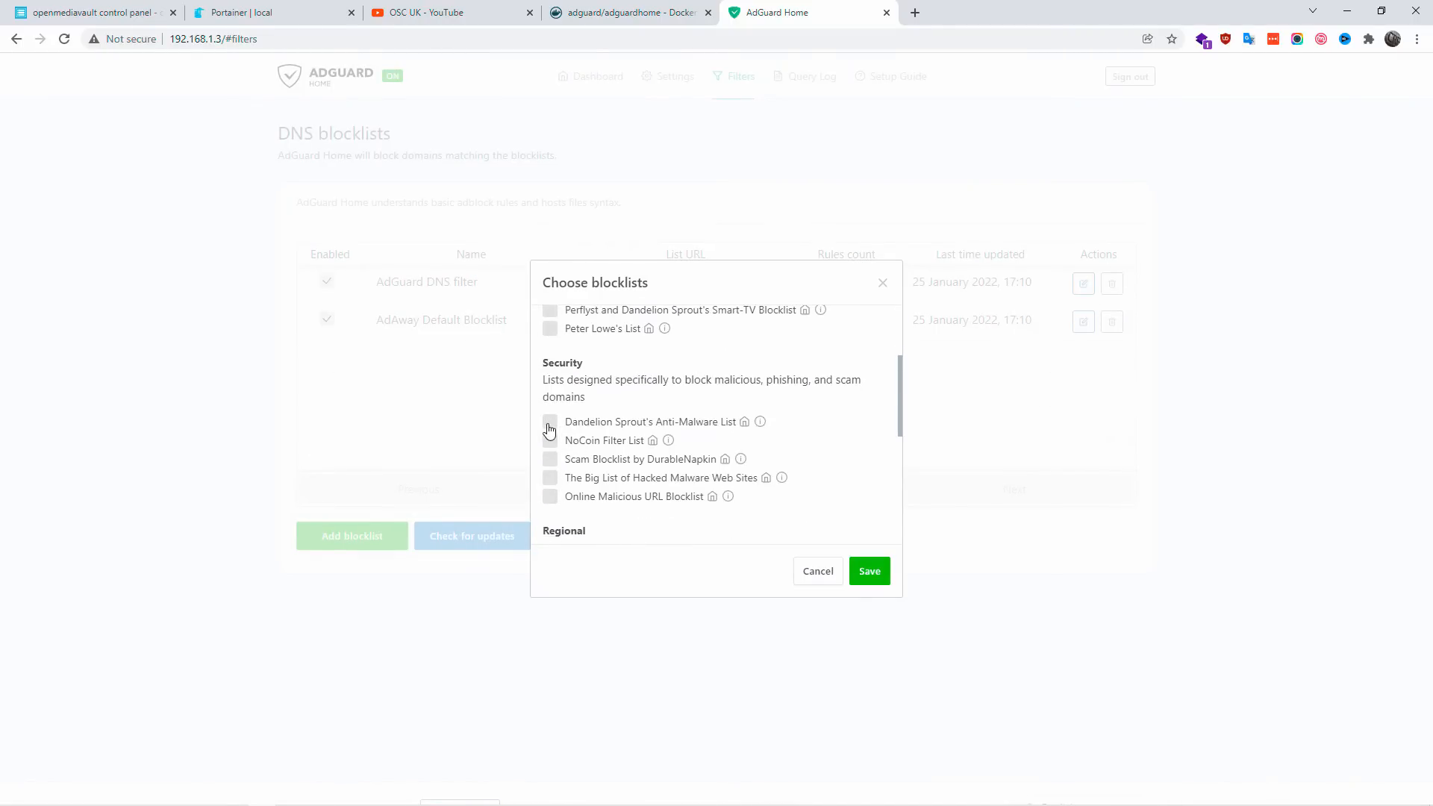
left_click(550, 422)
scroll(554, 484, "down", 1)
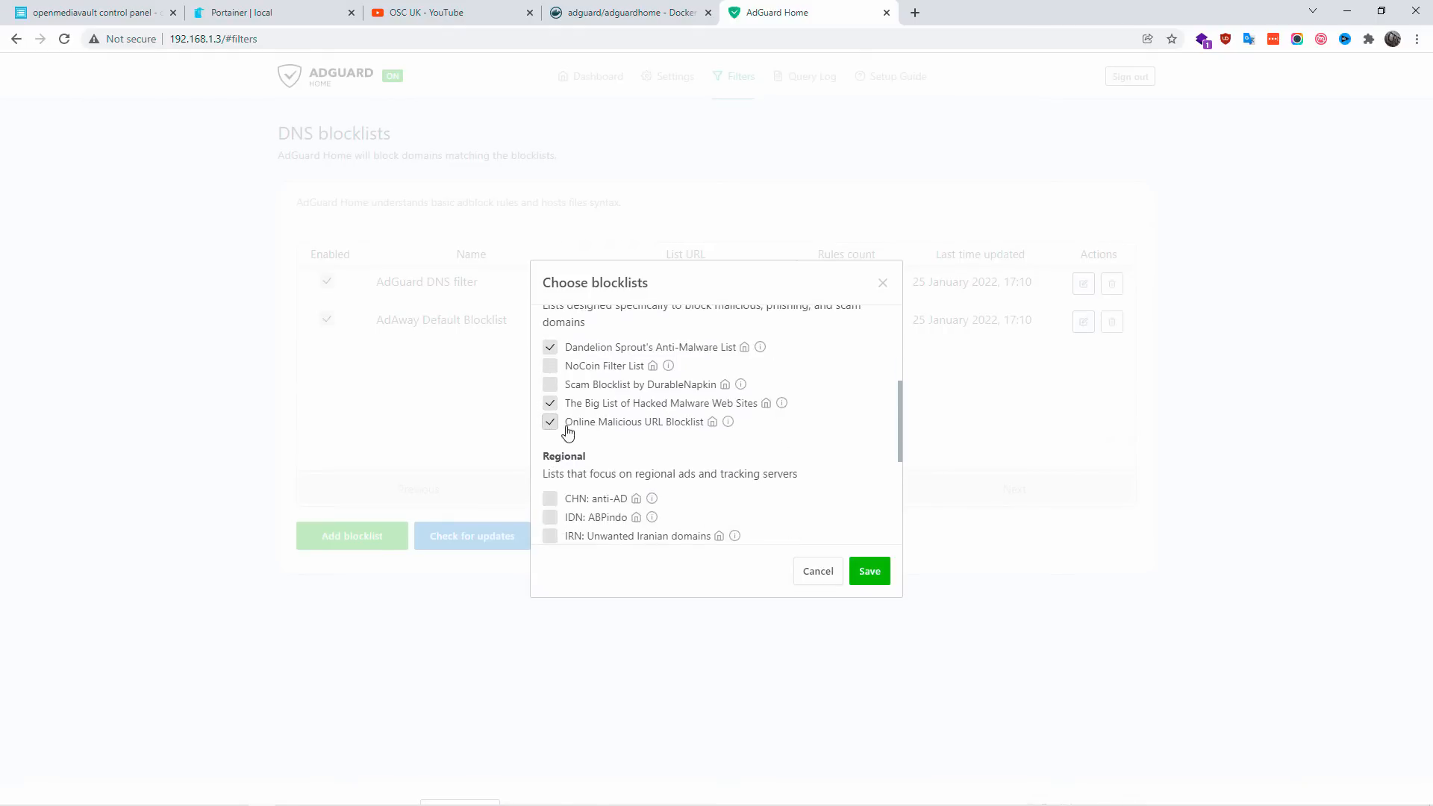
scroll(649, 474, "down", 3)
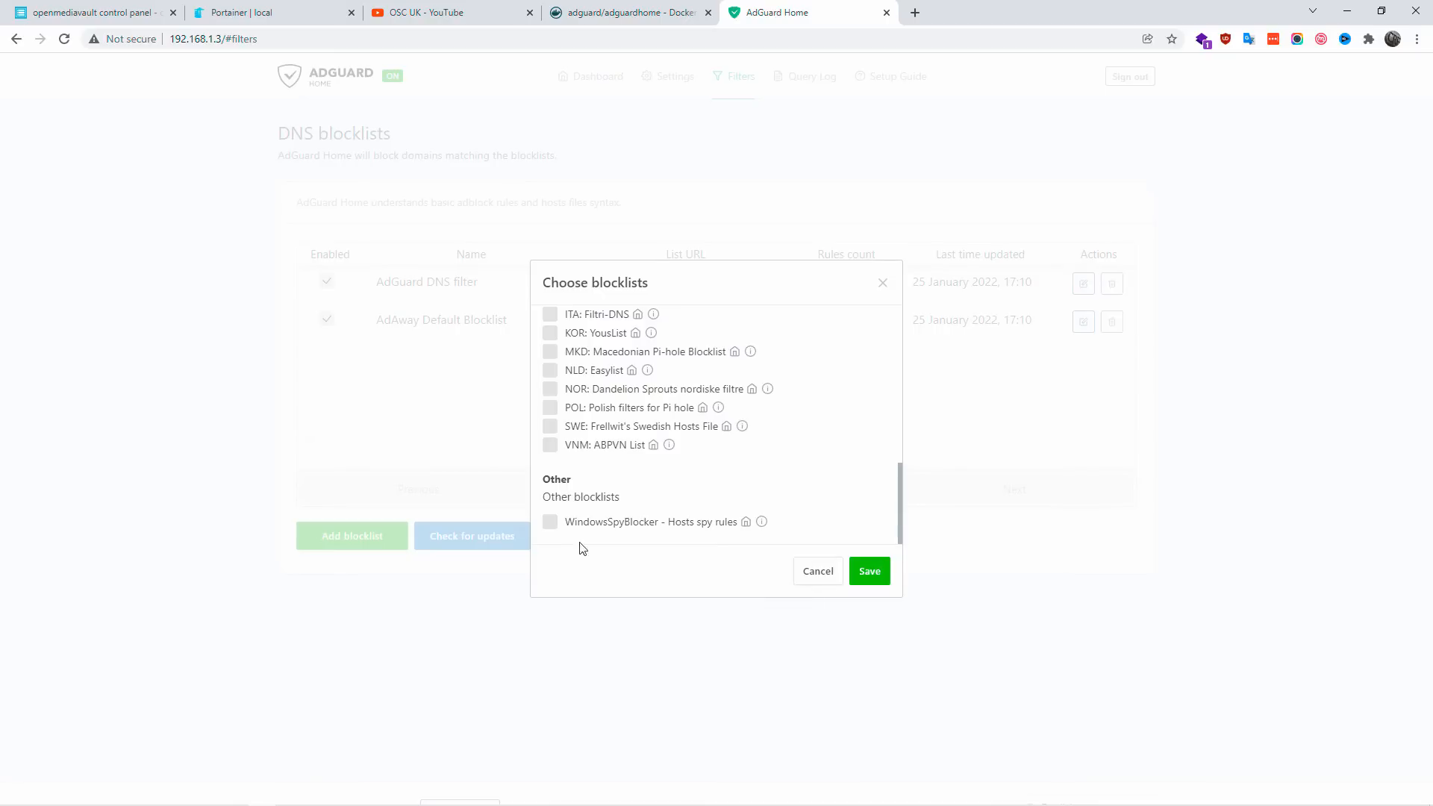
left_click(870, 571)
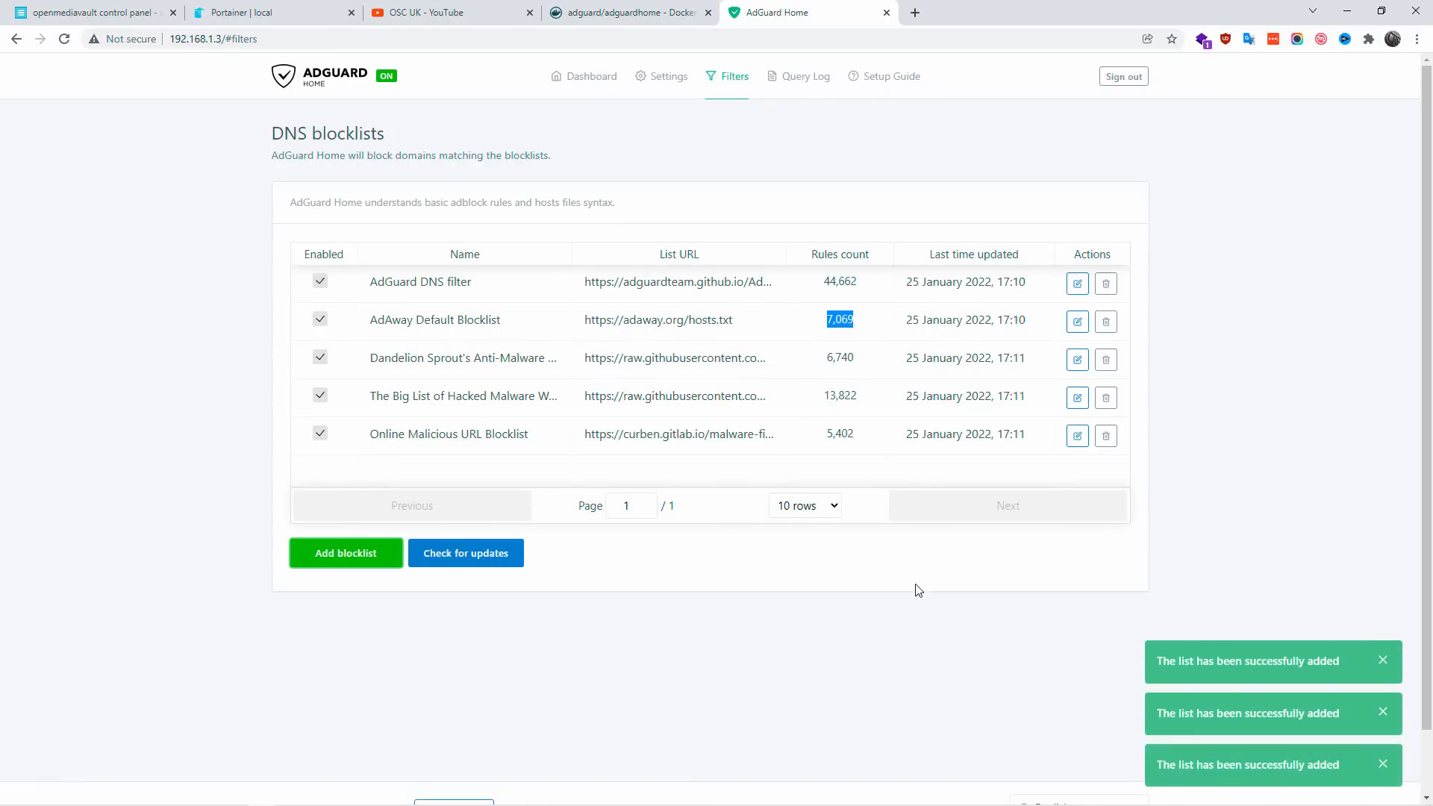
left_click_drag(875, 435, 830, 281)
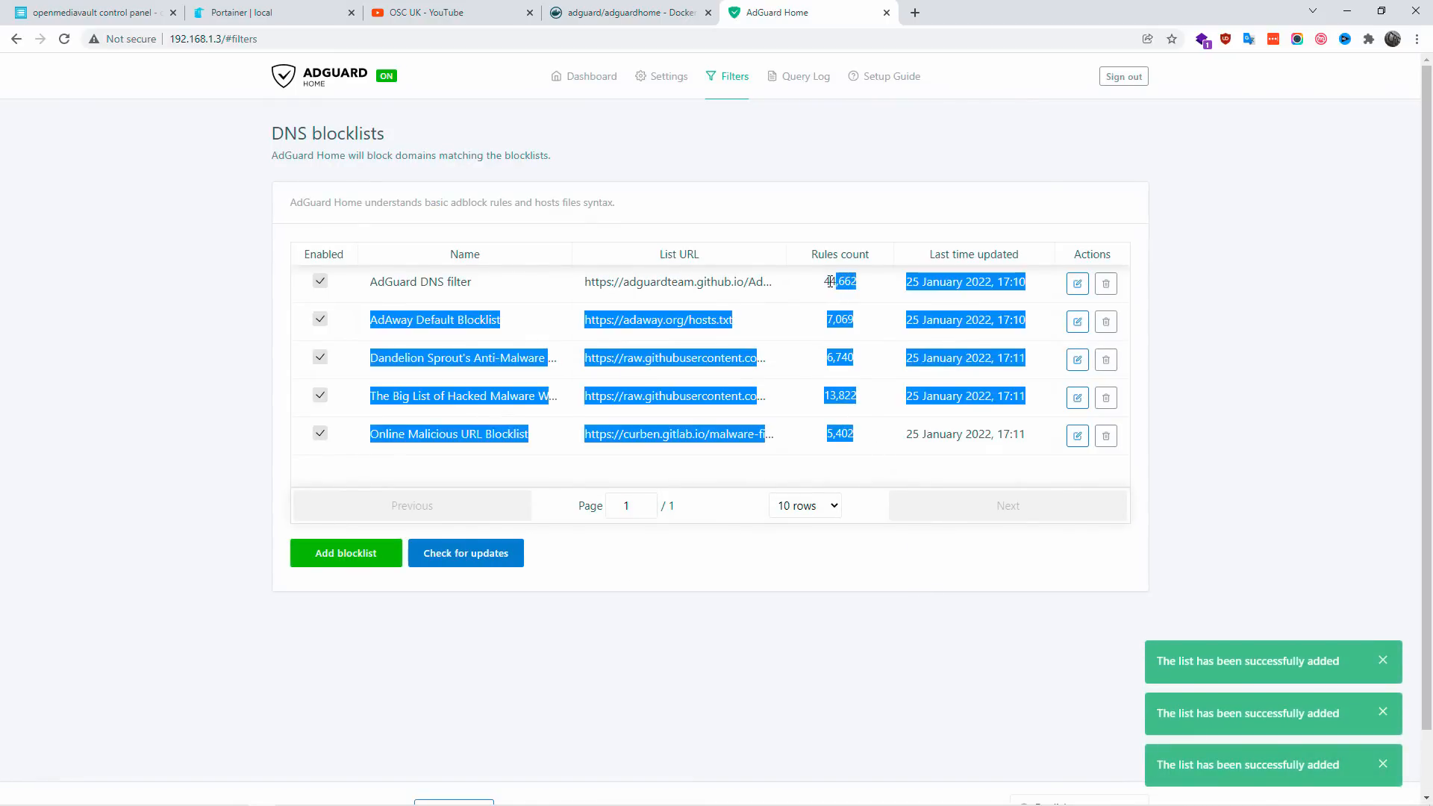
left_click(728, 651)
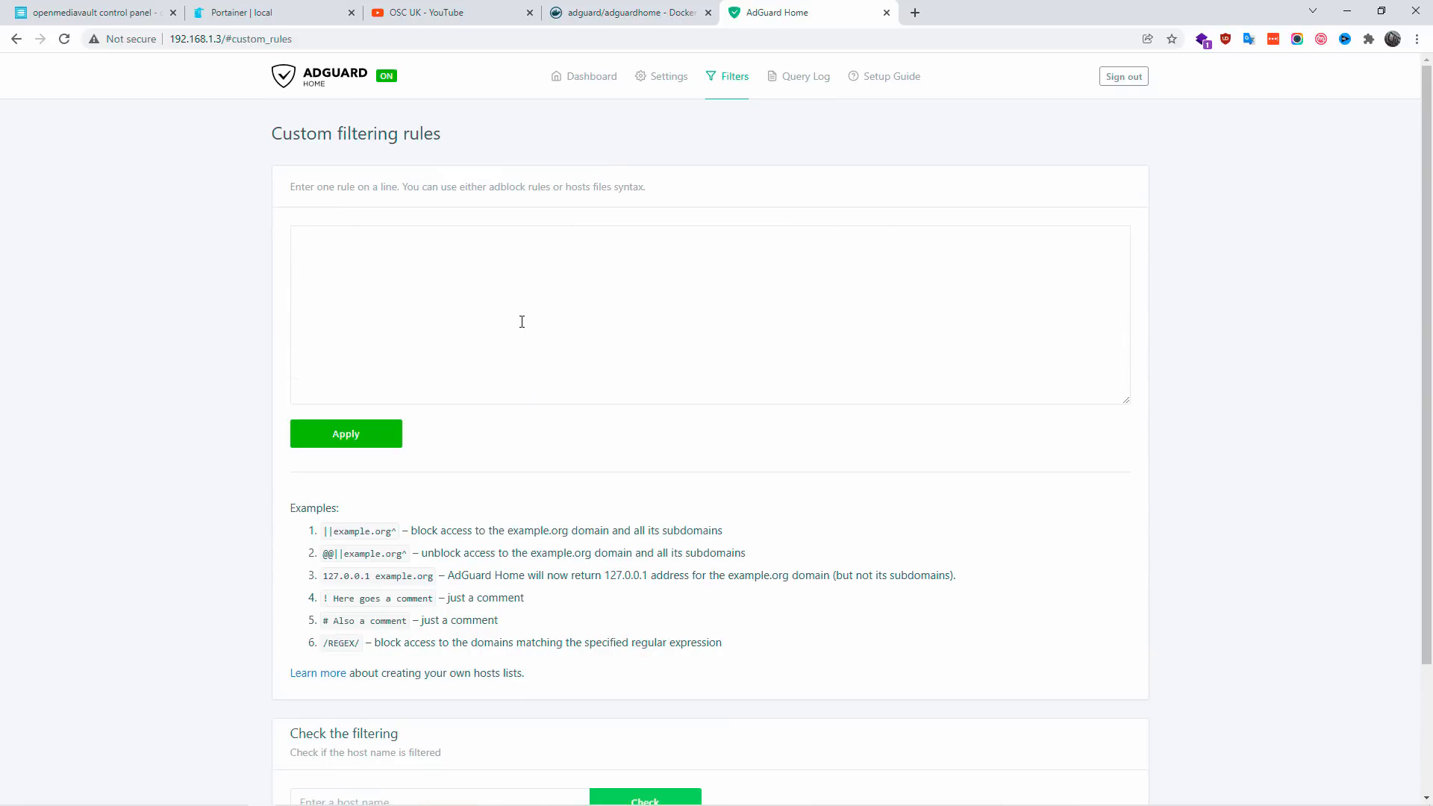
Step: Review the rule syntax examples for custom filtering rules and view the query log
left_click(422, 293)
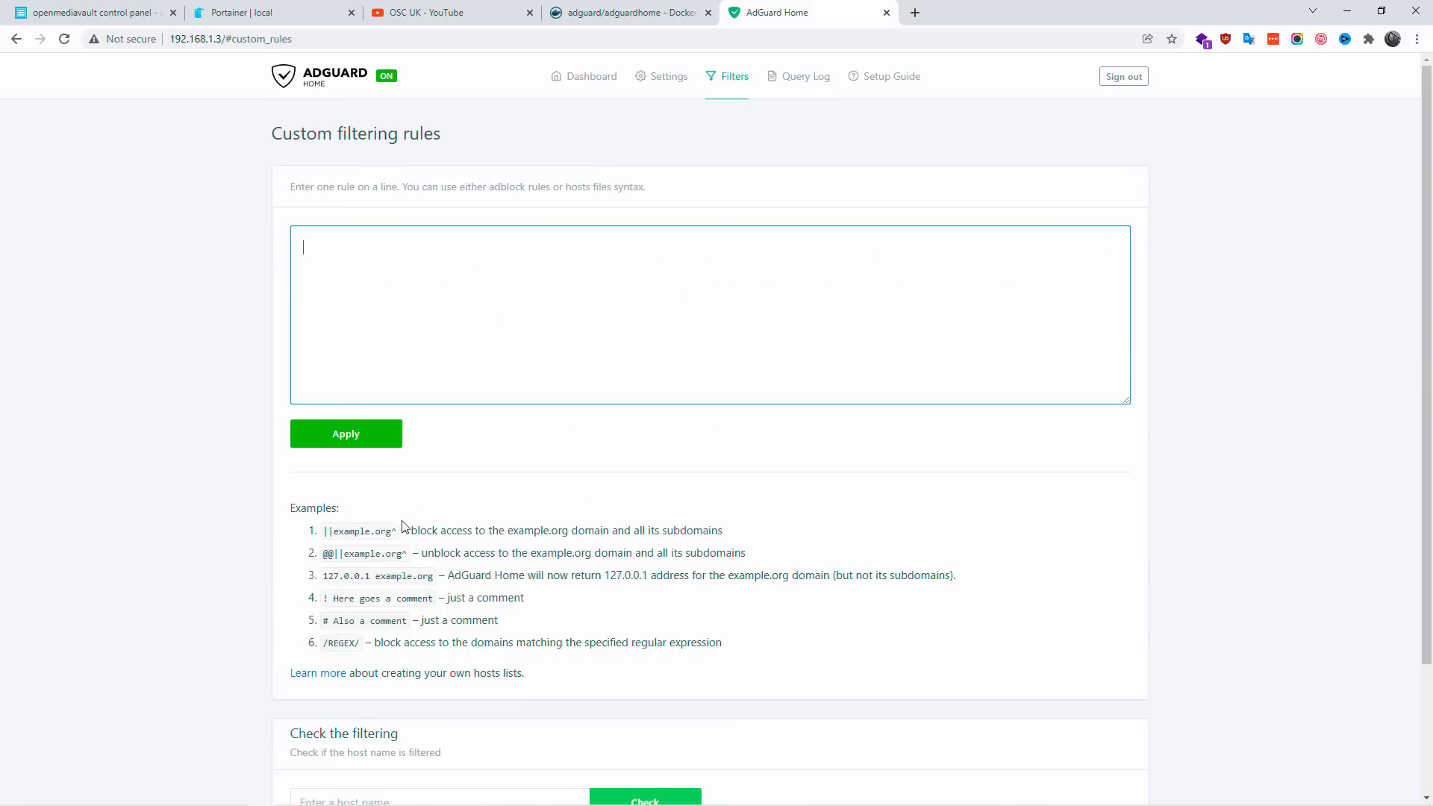
left_click_drag(355, 534, 608, 681)
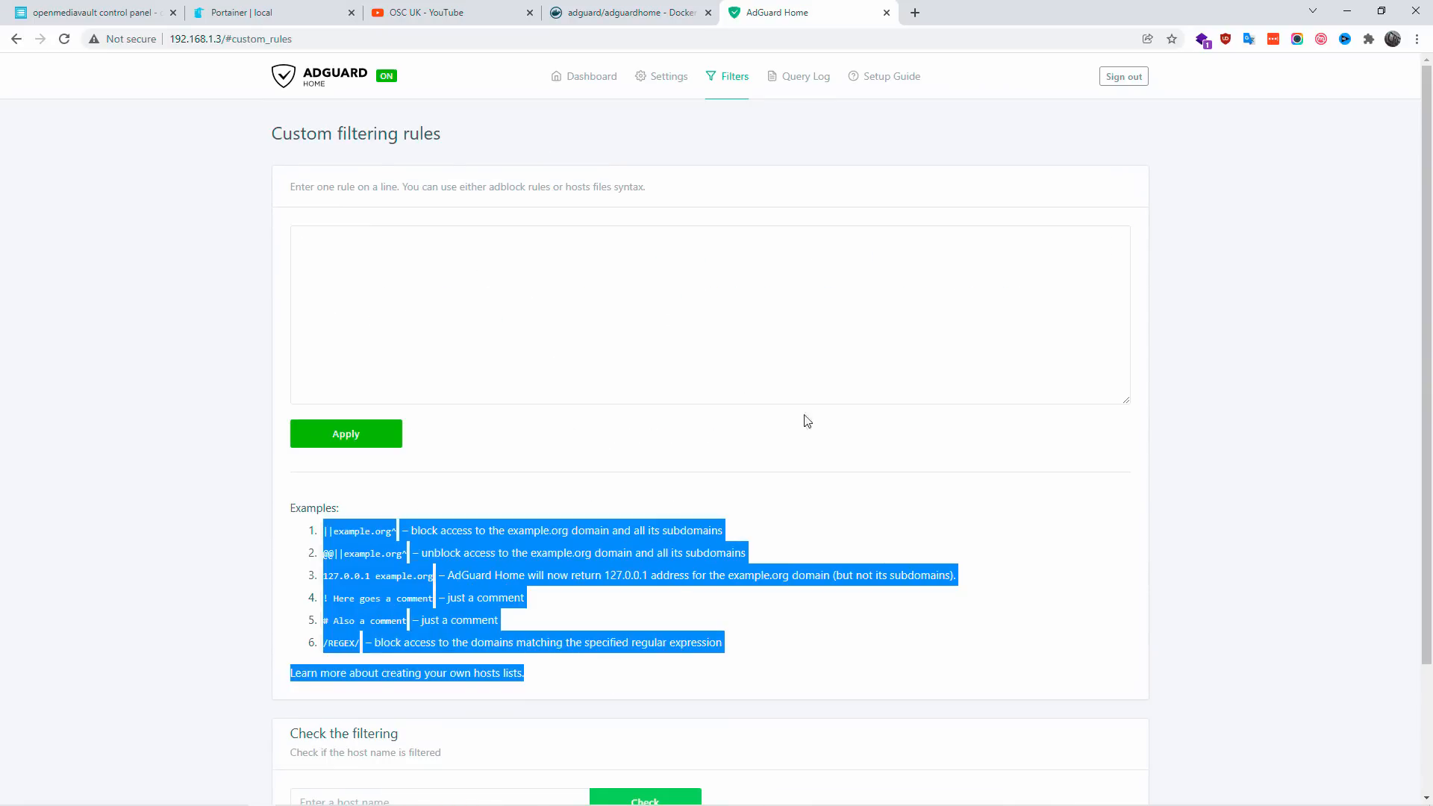
left_click(874, 269)
left_click(787, 74)
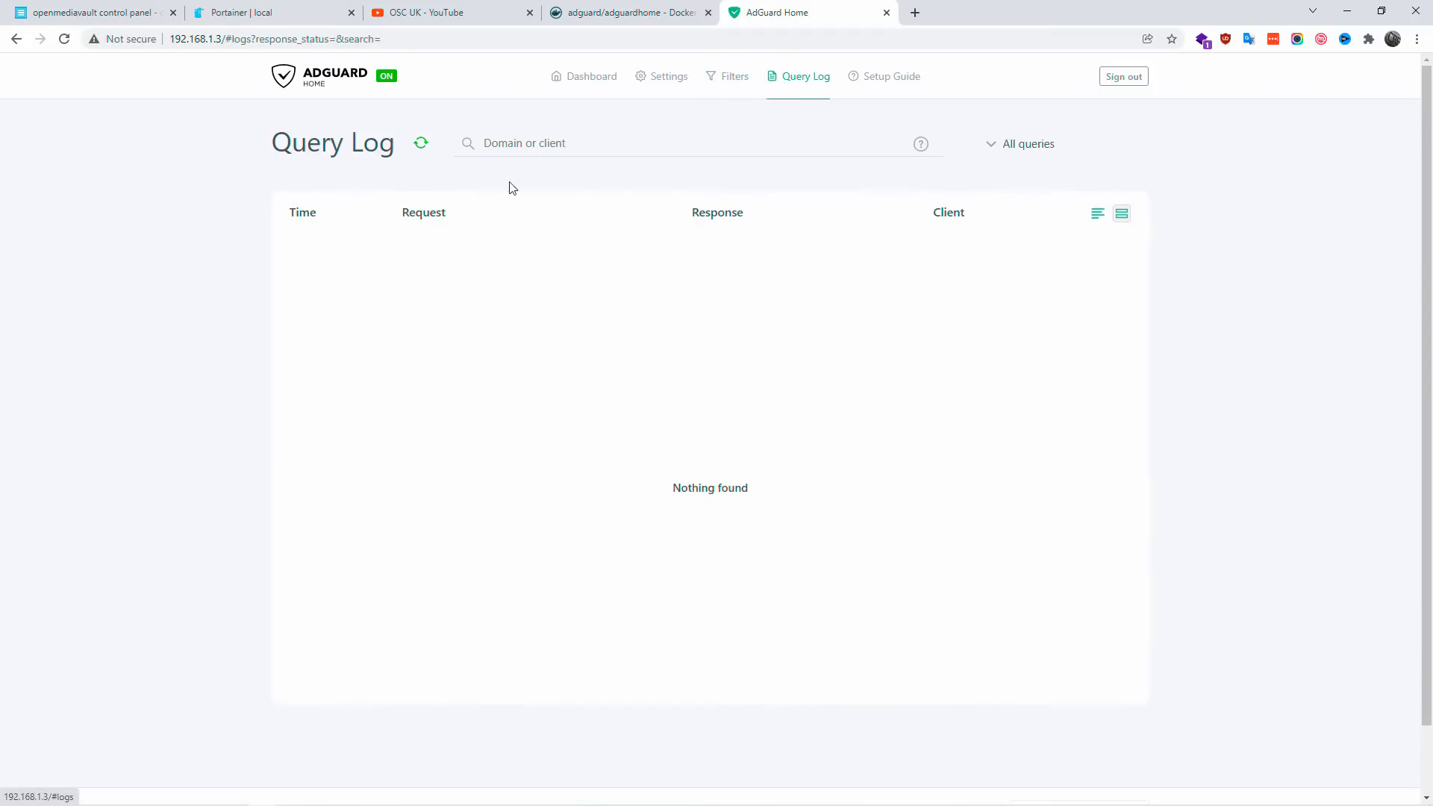
Step: Switch to the Windows network adapter options and open the Ethernet connection's Internet Protocol Version 4 (TCP/IPv4) properties
mouse_move(661, 805)
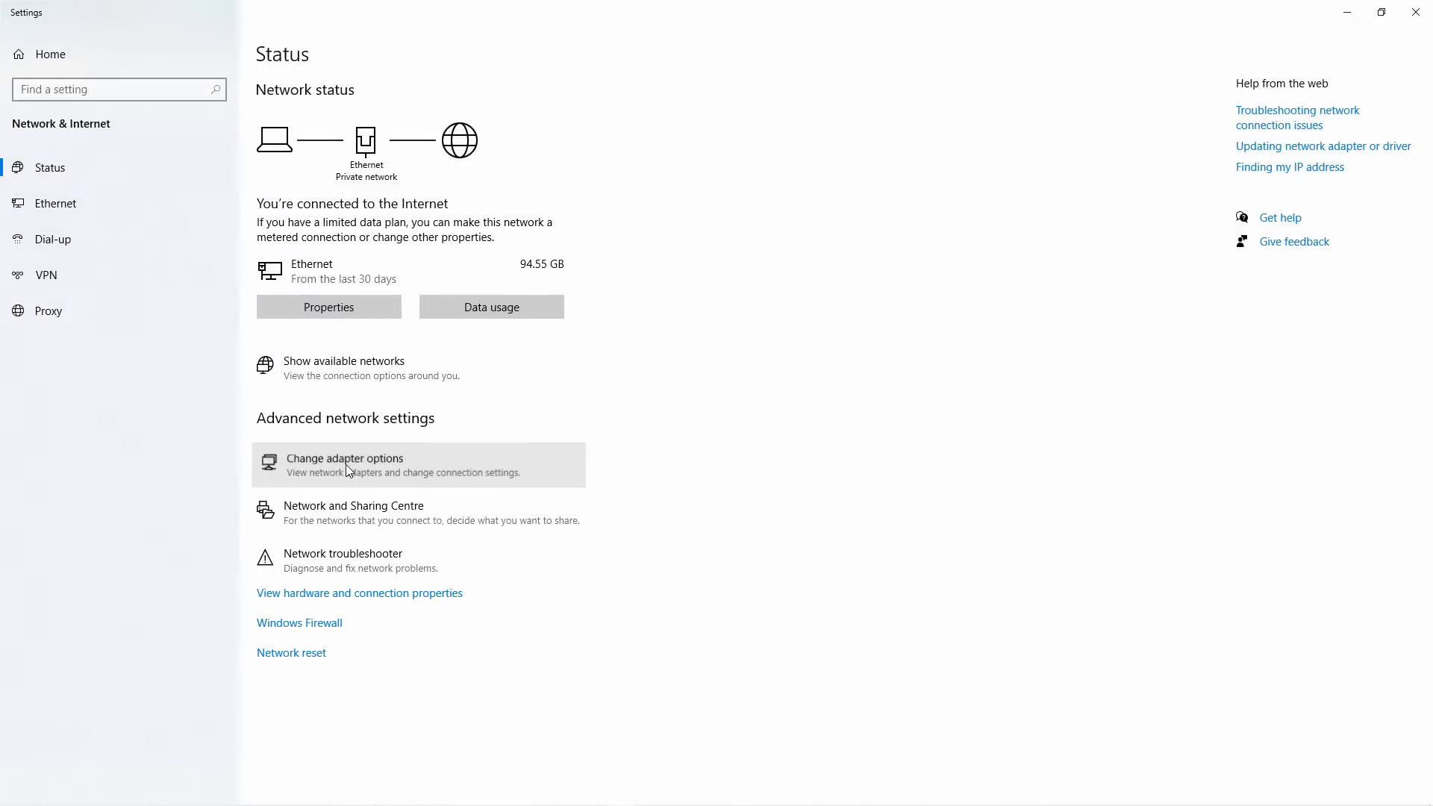
left_click(346, 464)
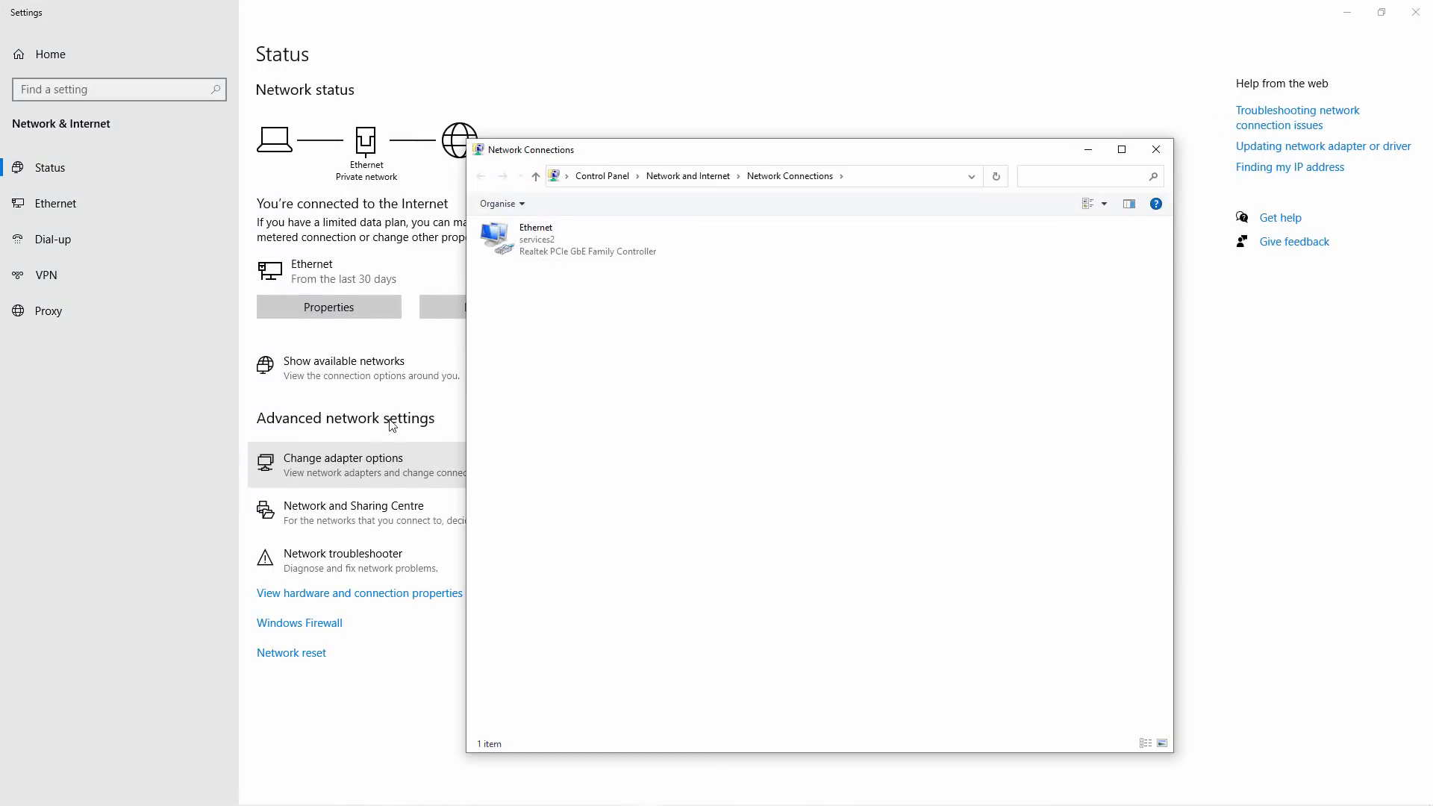
left_click(1423, 5)
left_click(624, 233)
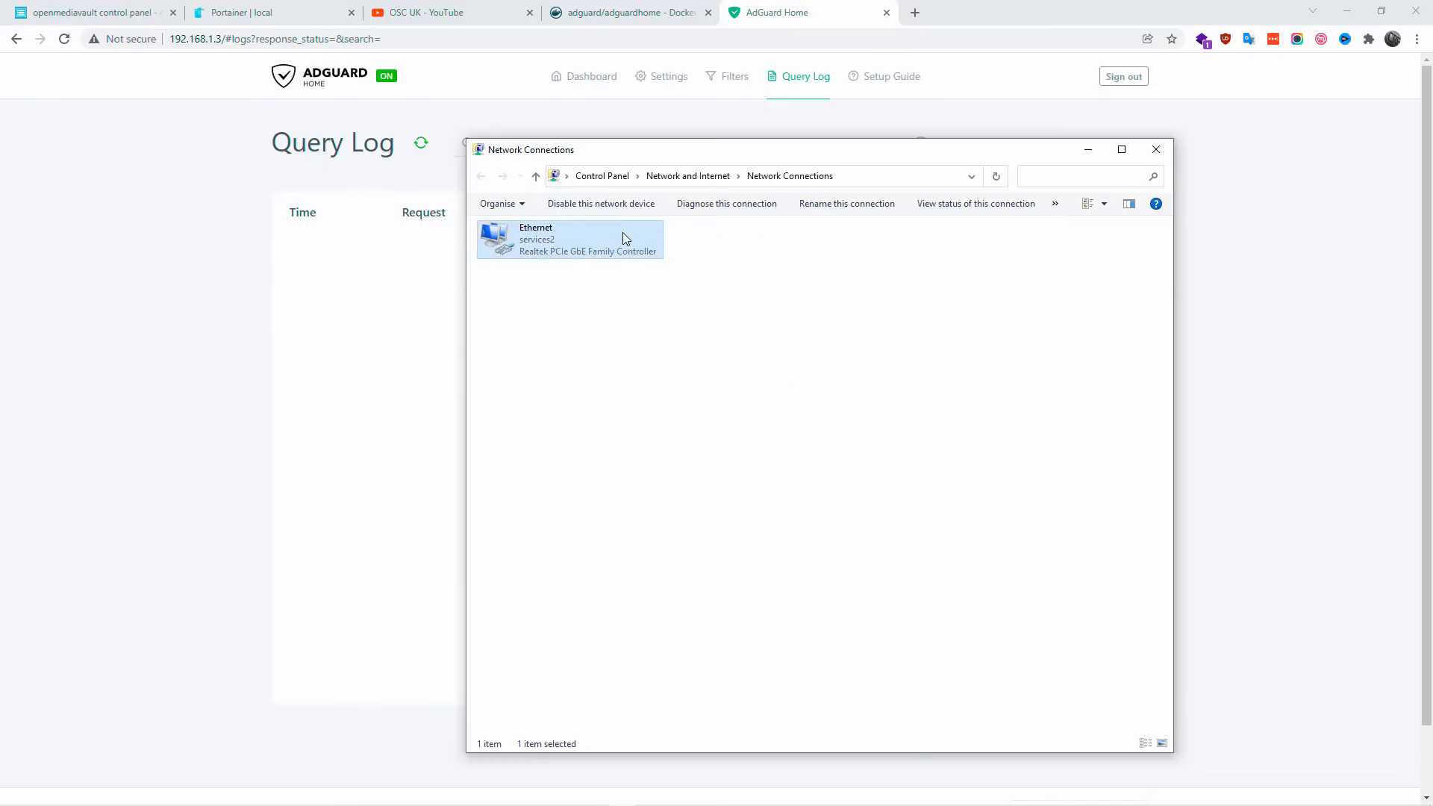
right_click(623, 231)
left_click(674, 374)
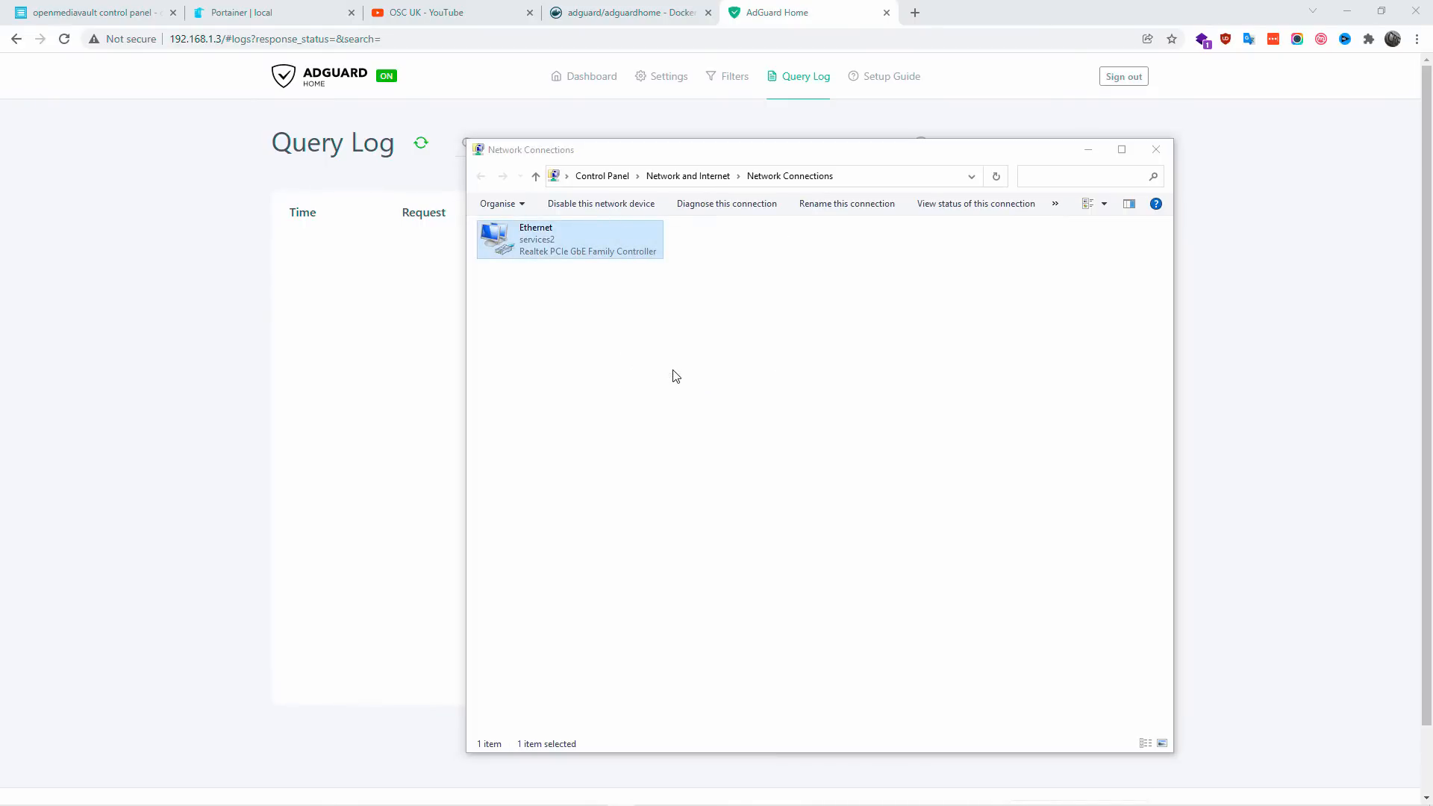
double_click(653, 387)
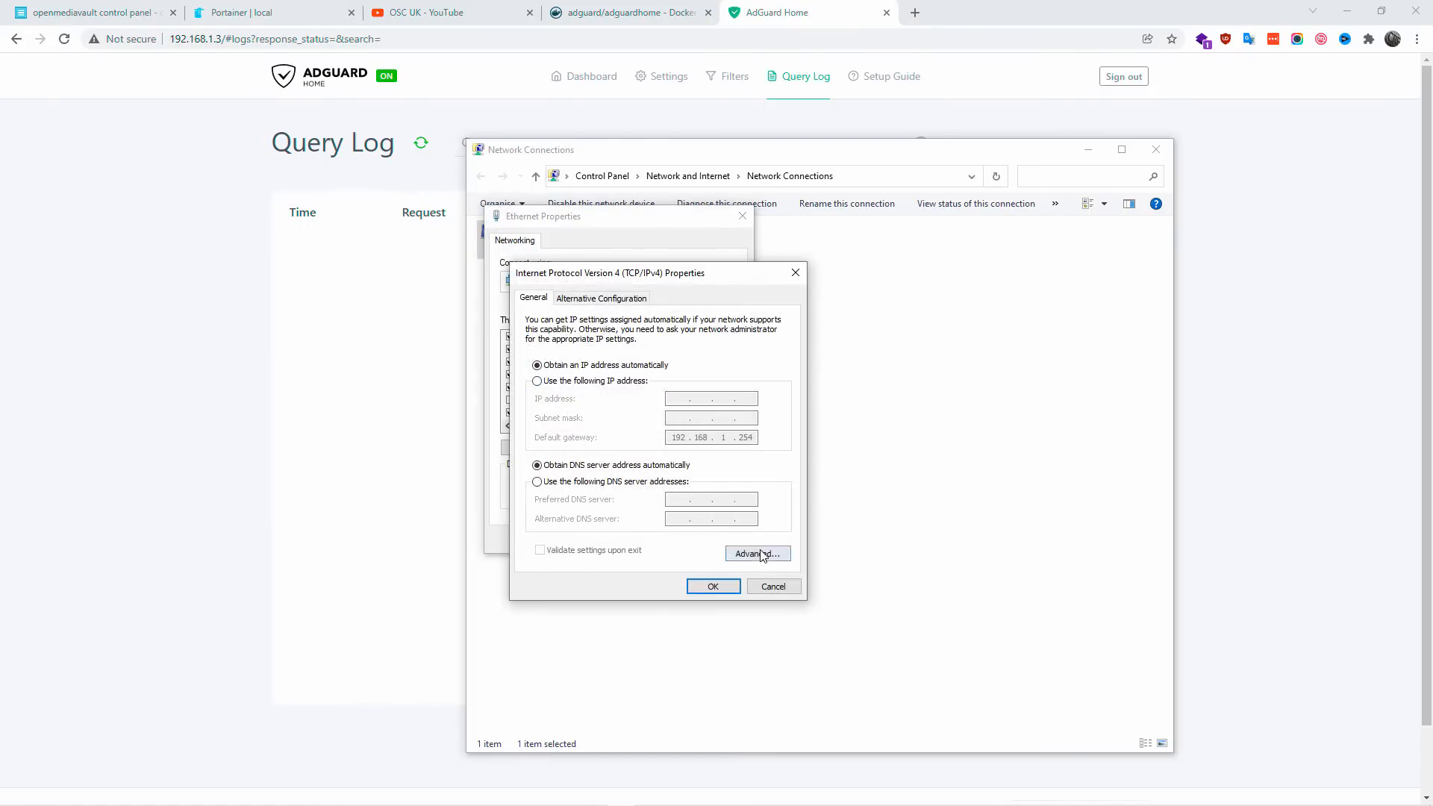
Step: Open the advanced DNS settings of the IPv4 connection and start a new DNS server entry
left_click(759, 554)
left_click(587, 312)
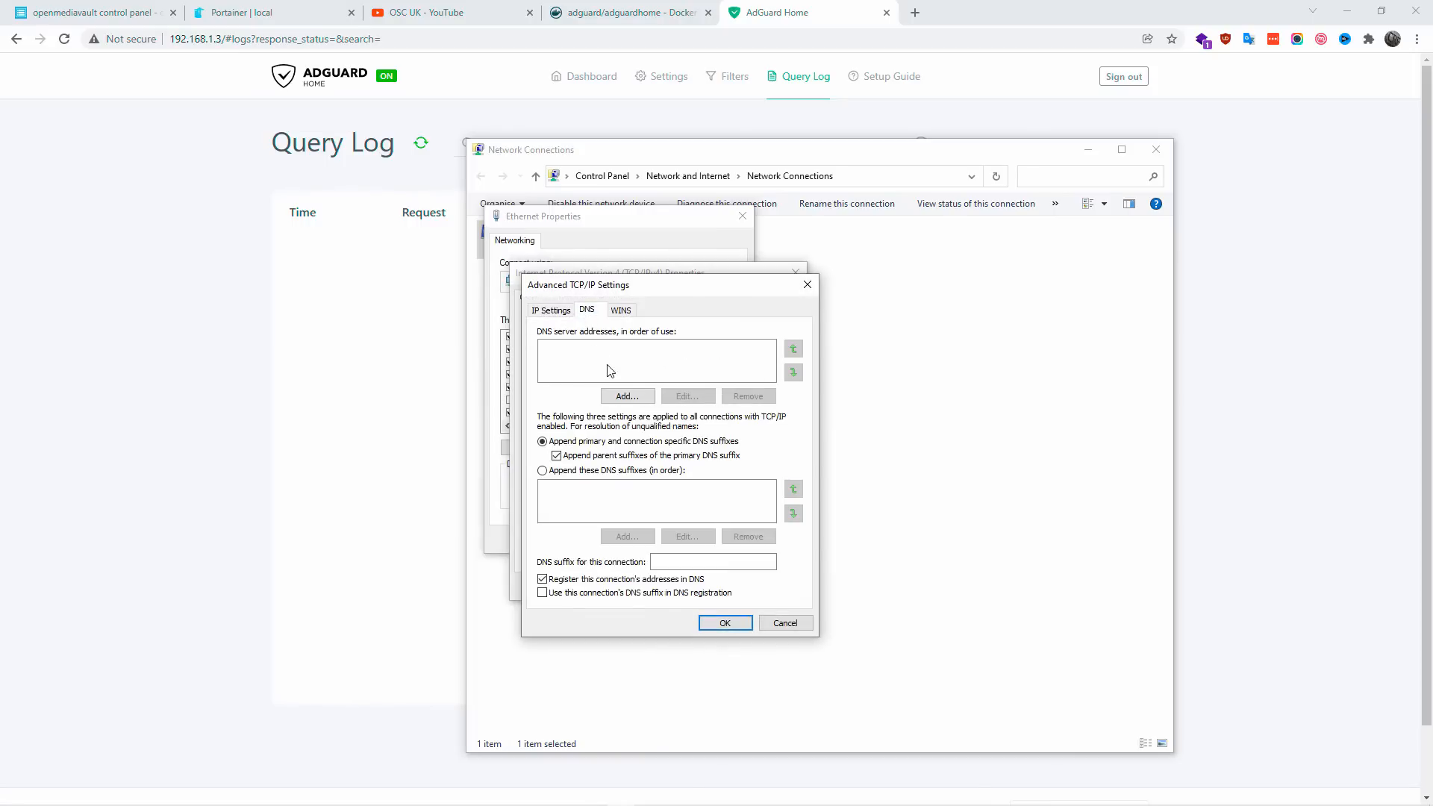
left_click(631, 396)
Step: Switch to AdGuard Home, view the Windows instructions in its setup guide and copy the DNS server address 192.168.1.3
left_click(240, 11)
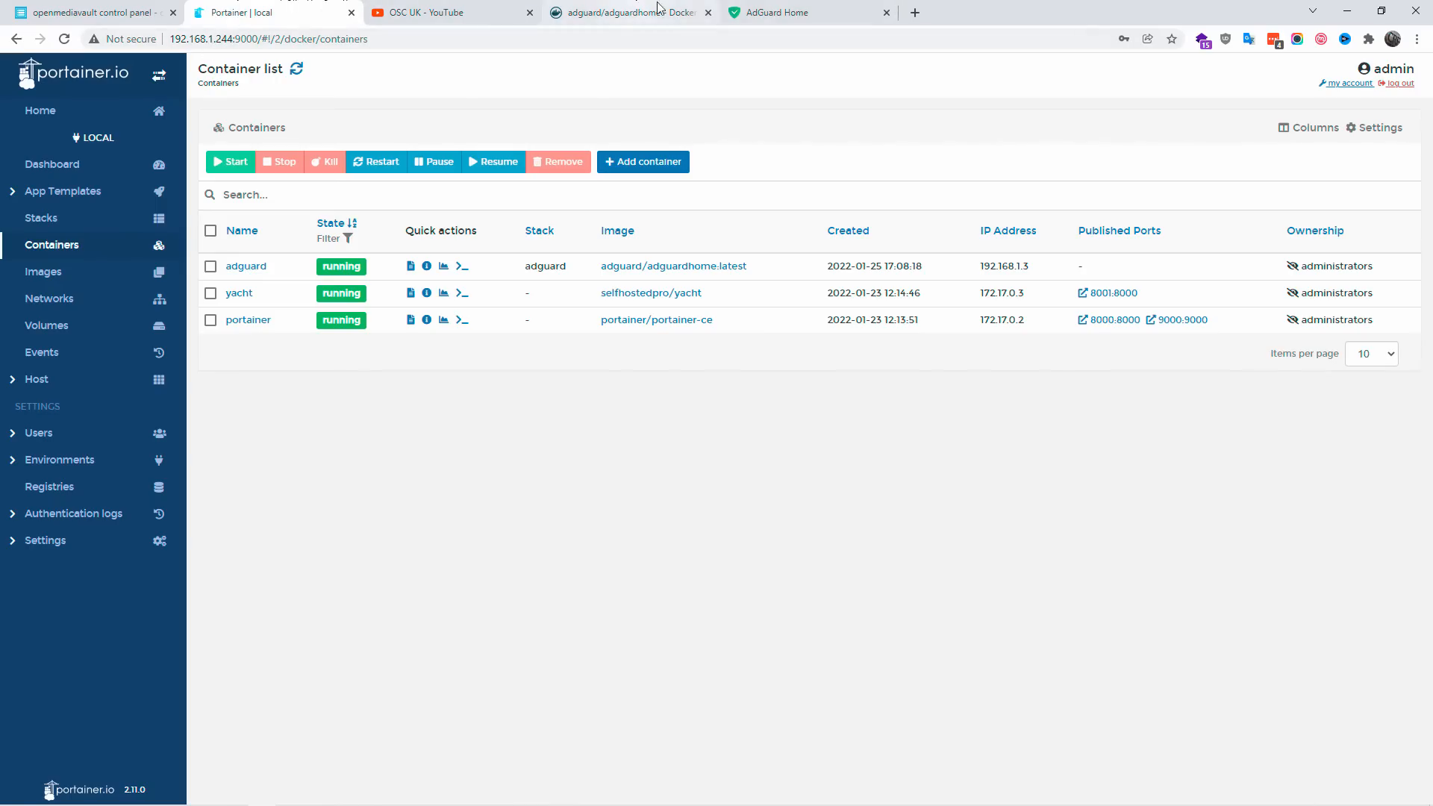
left_click(738, 21)
left_click_drag(221, 40, 173, 45)
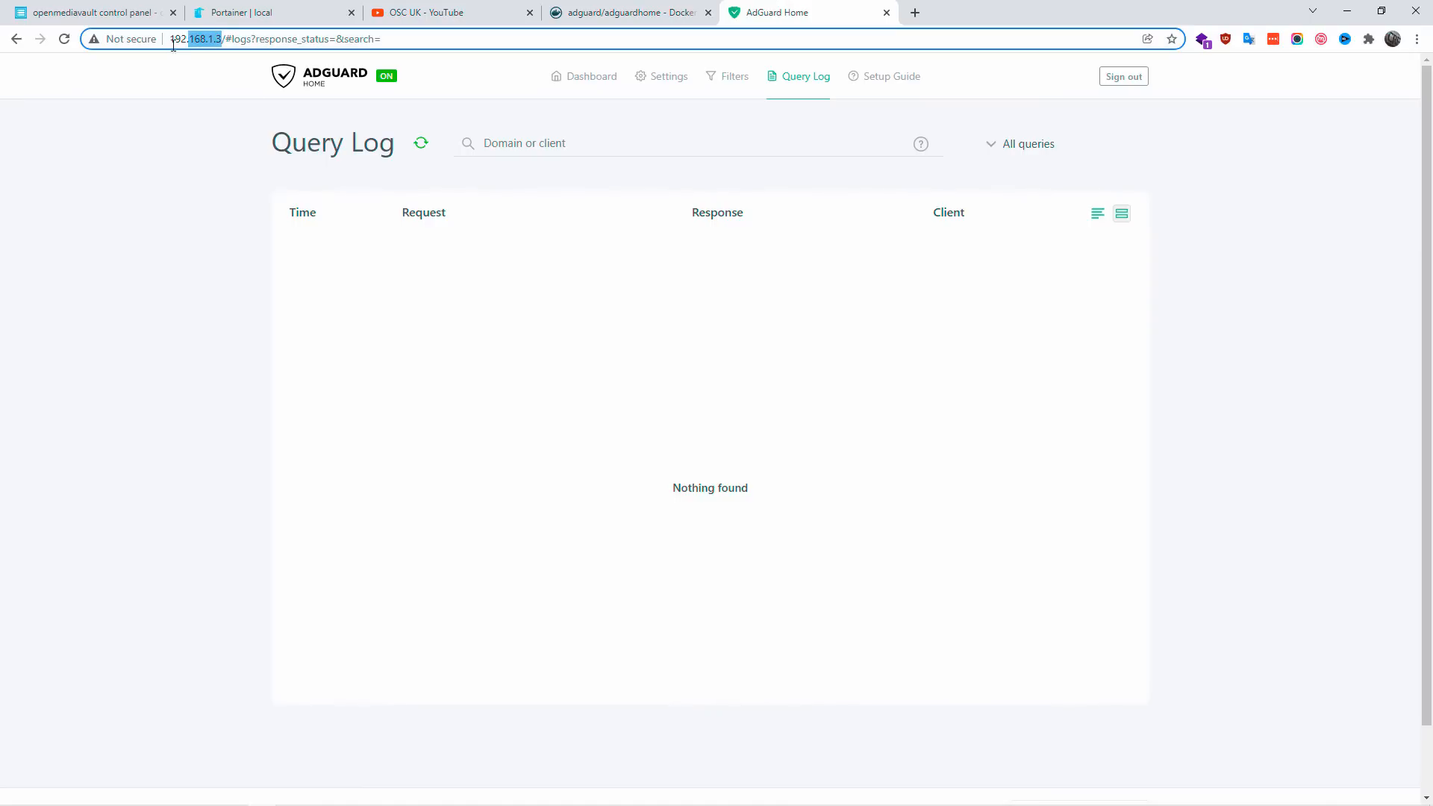
left_click(881, 83)
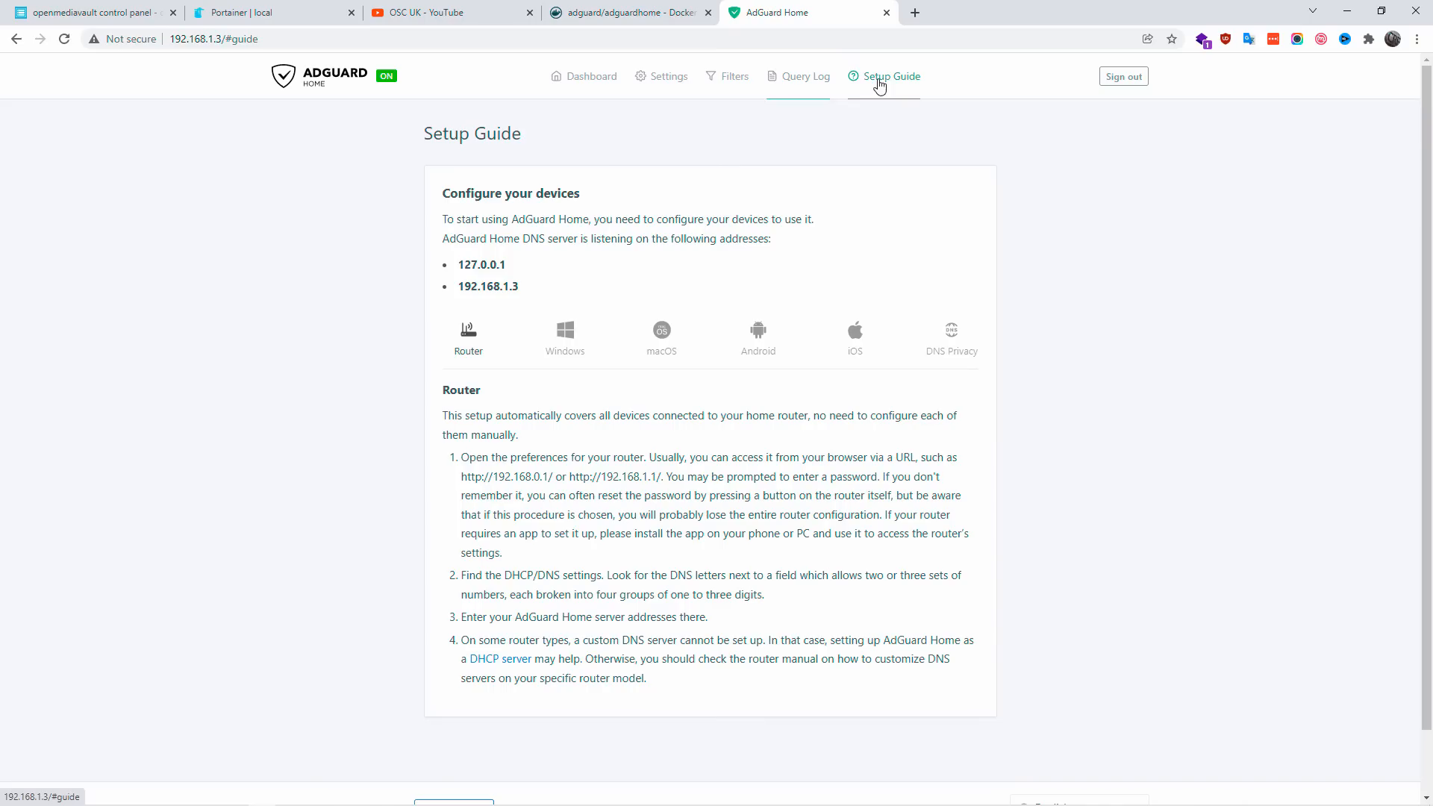
left_click(568, 347)
left_click_drag(505, 297, 462, 290)
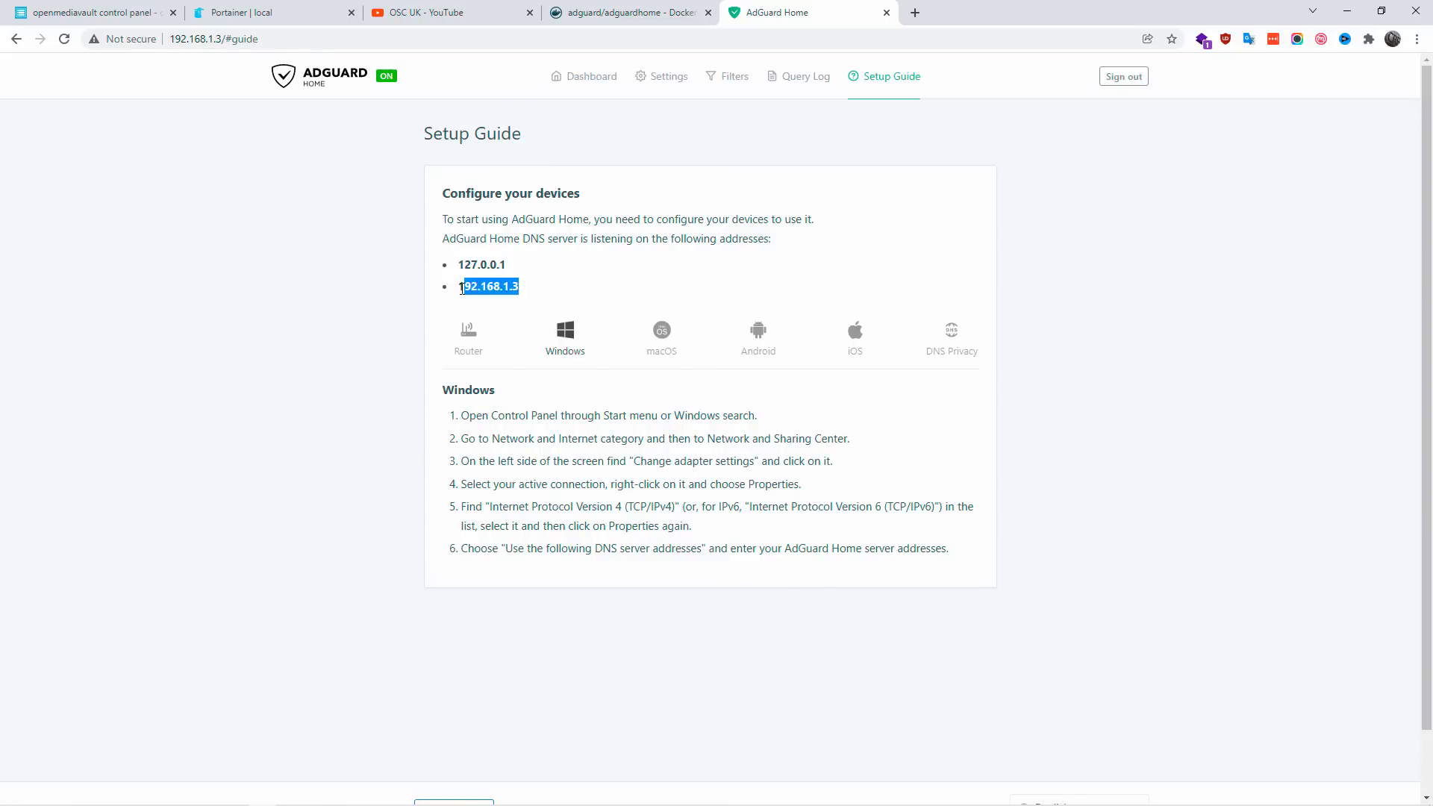
right_click(486, 283)
left_click(523, 290)
left_click_drag(462, 415, 946, 545)
Step: Add 192.168.1.3 as the Ethernet connection's DNS server in Windows, confirm the adapter dialogs and return to AdGuard Home
key("alt+Tab")
right_click(647, 388)
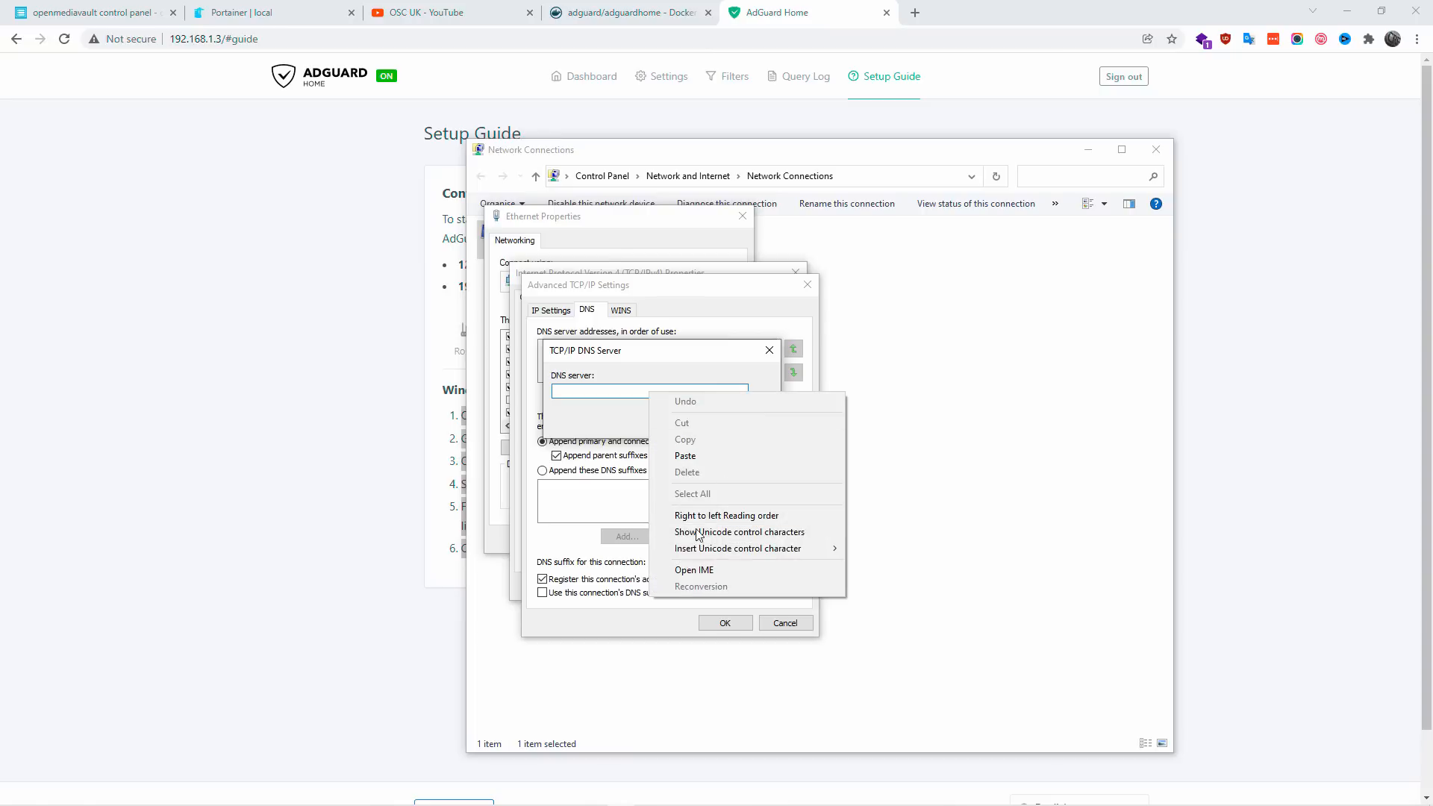
left_click(697, 460)
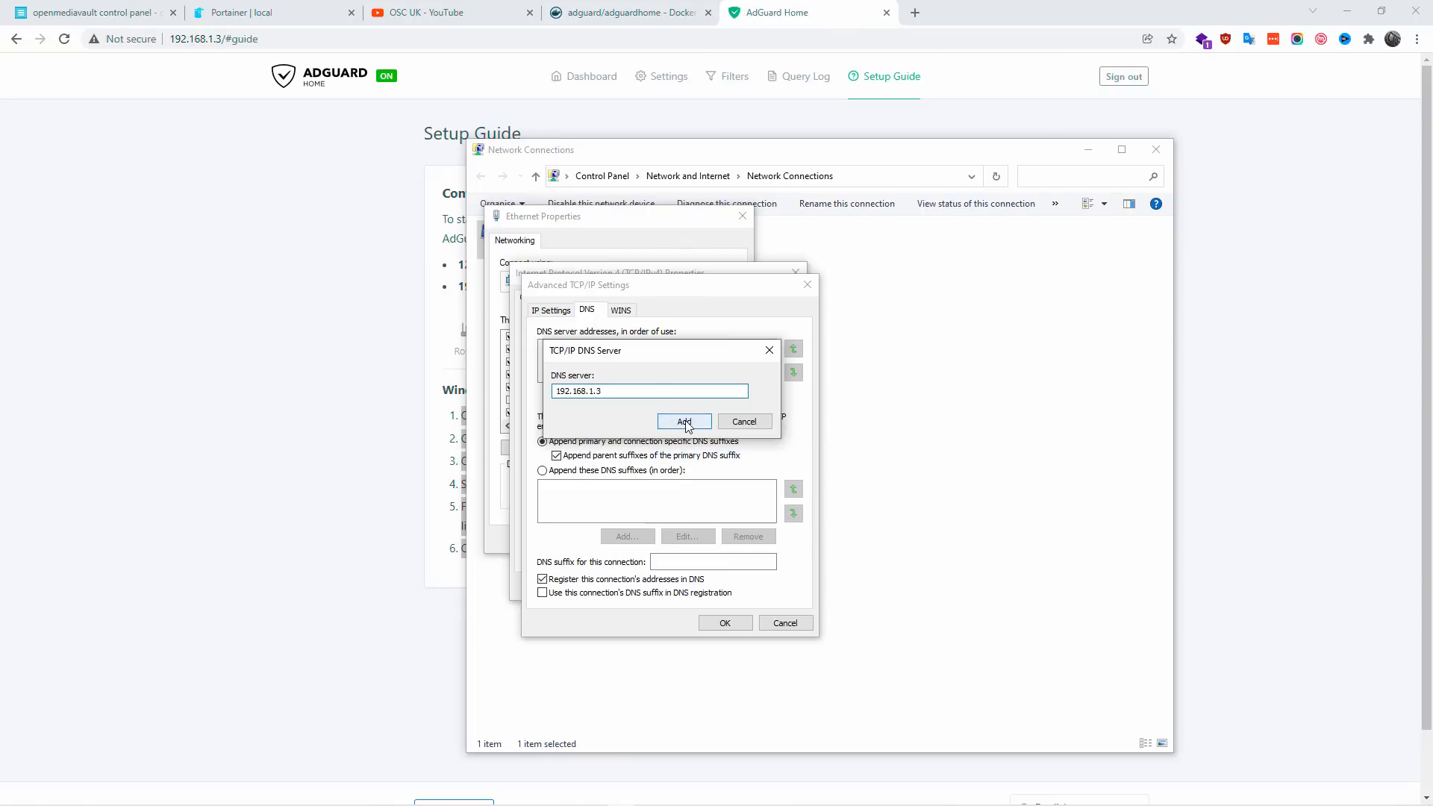
left_click(684, 420)
left_click(726, 624)
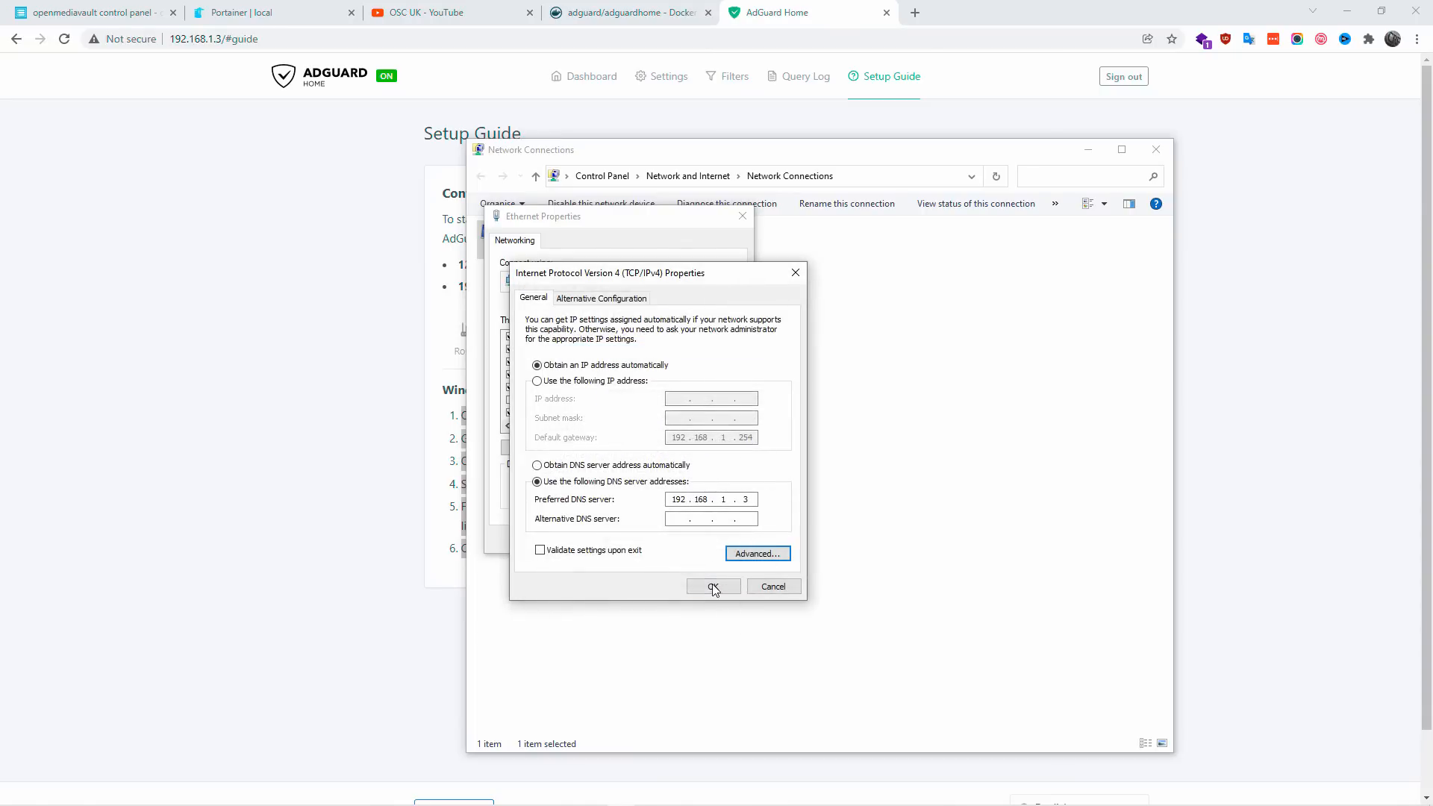
left_click(715, 587)
left_click(668, 541)
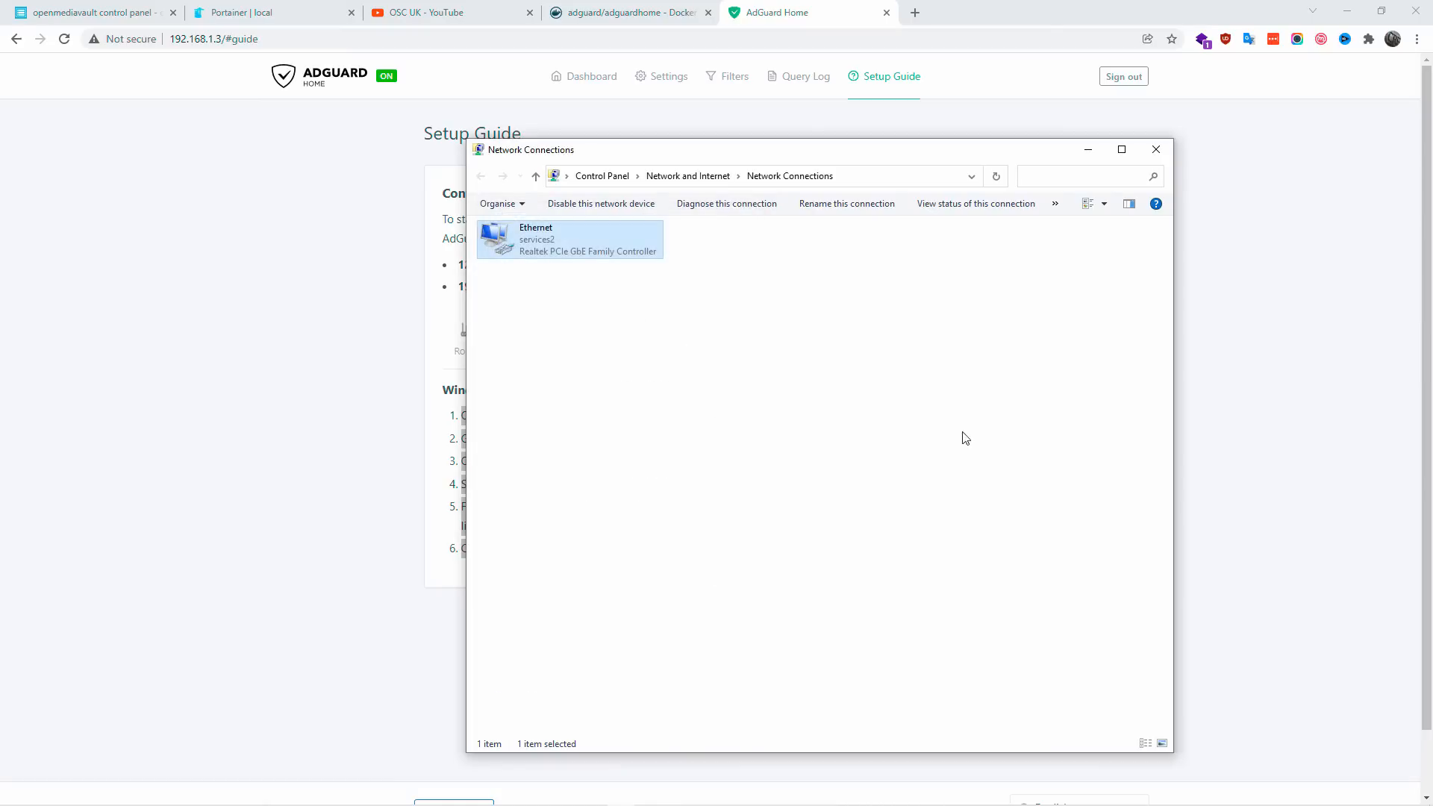
left_click(1103, 122)
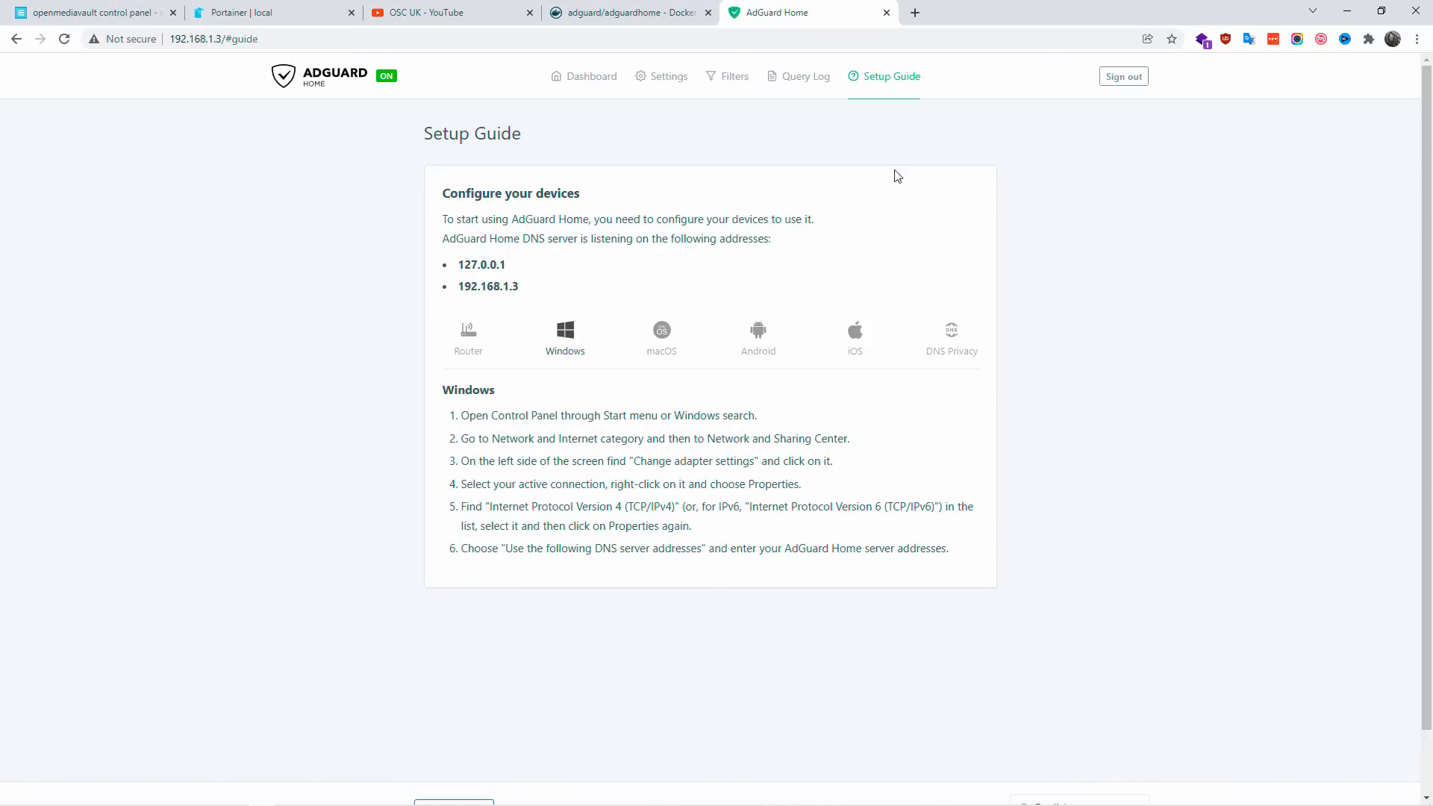
Step: Open the AdGuard Home dashboard, load OSC UK's Social Blade stats page in a new browser tab and check the page for ads
left_click(591, 86)
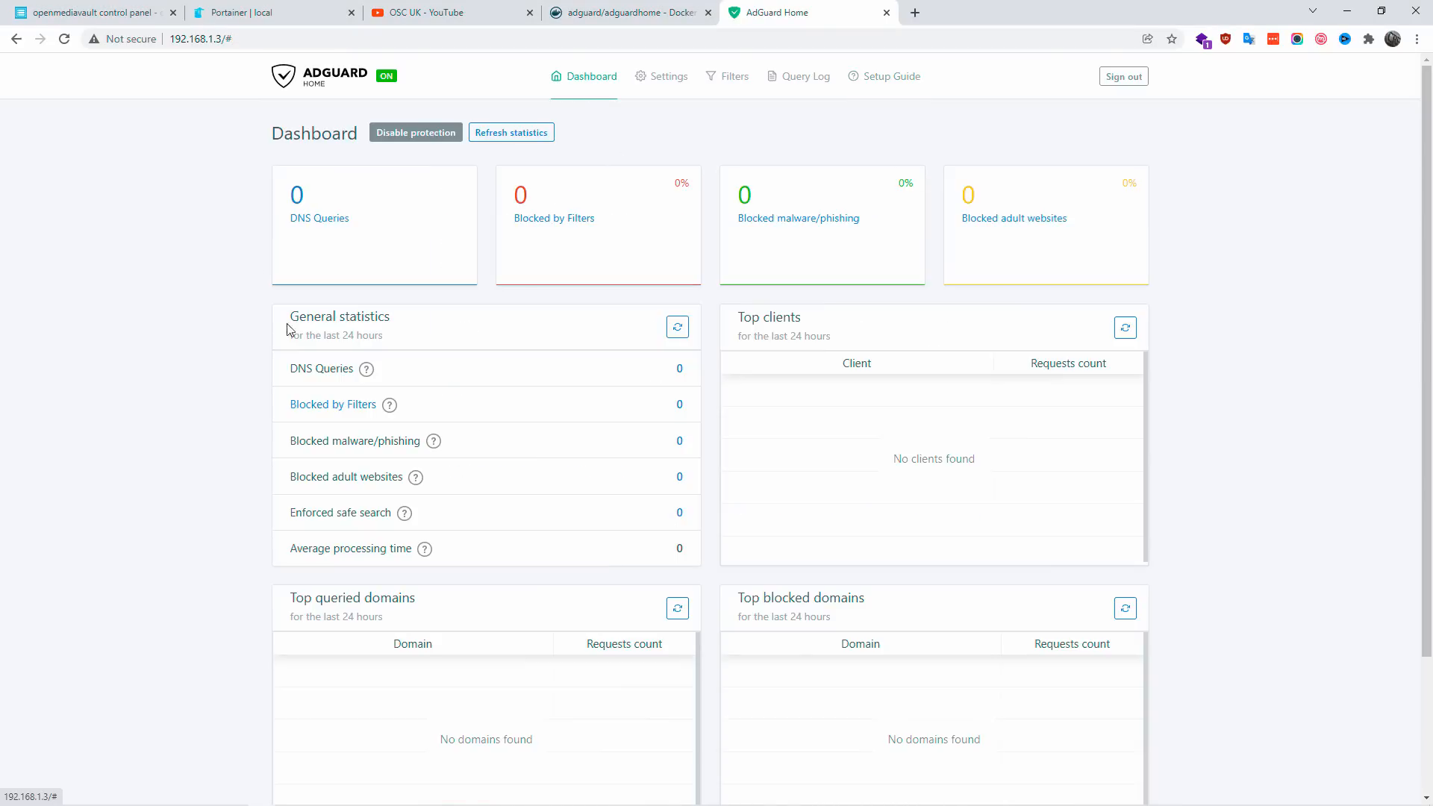
left_click(912, 12)
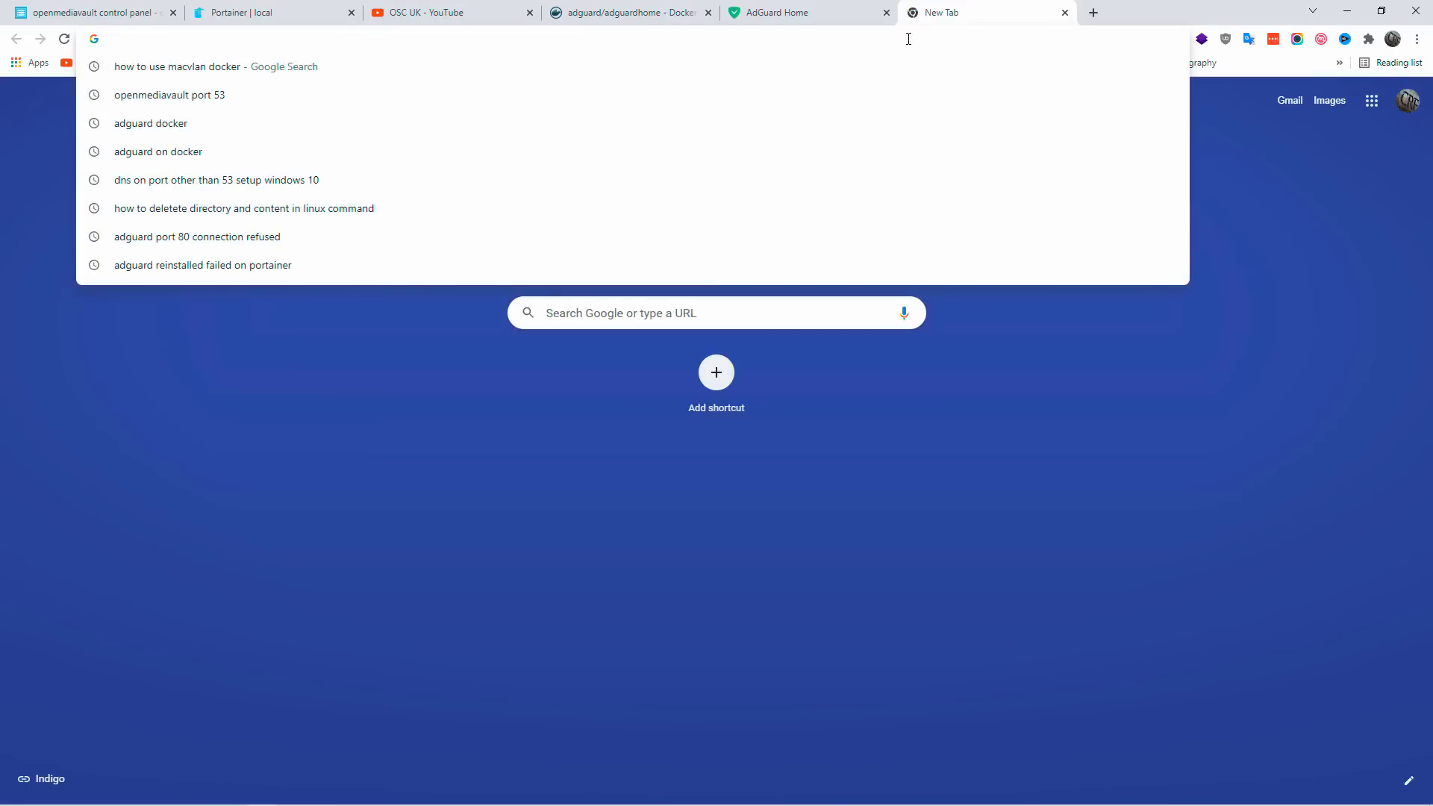
type("socialblade.com/youtube/user/mangoldwen")
key("Return")
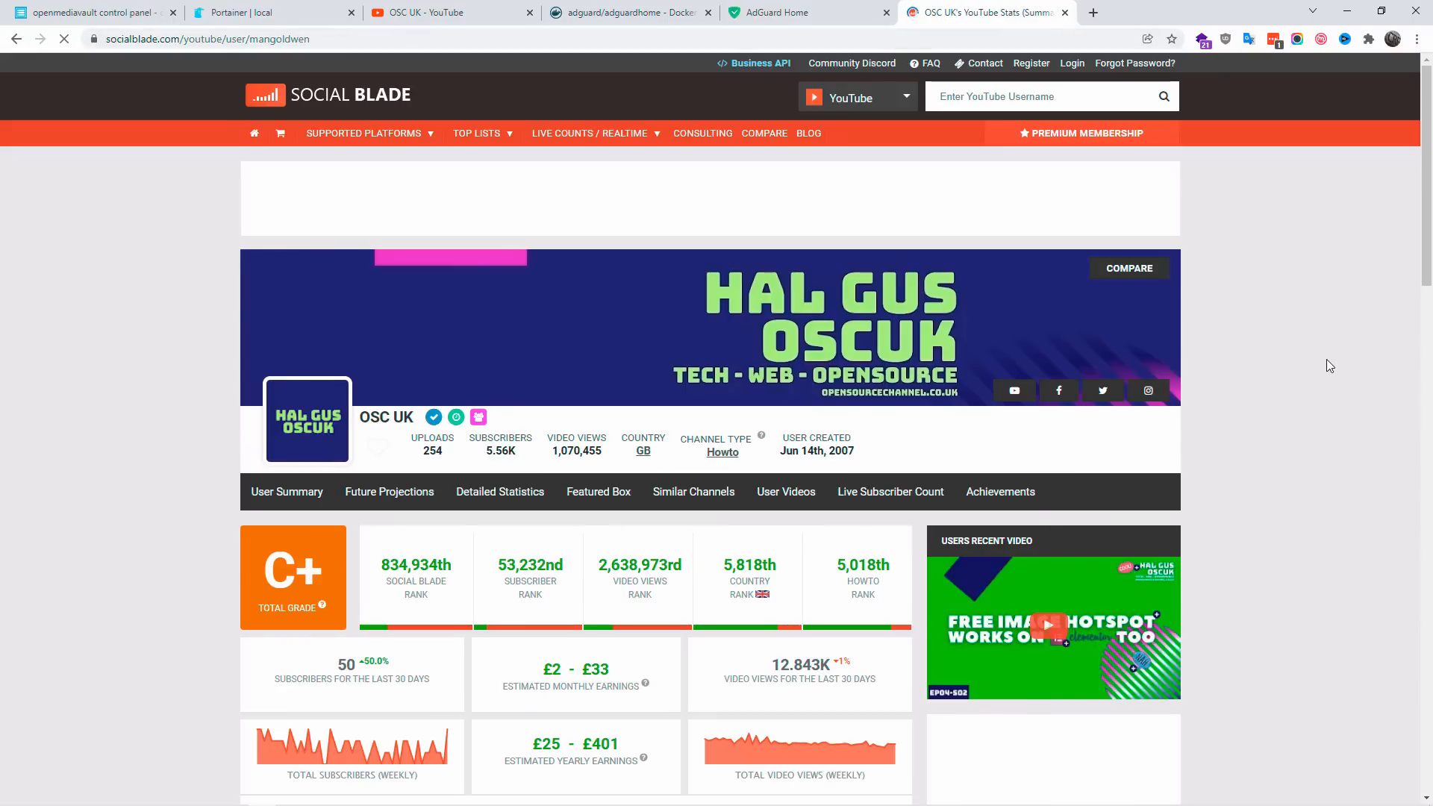
scroll(1073, 432, "down", 4)
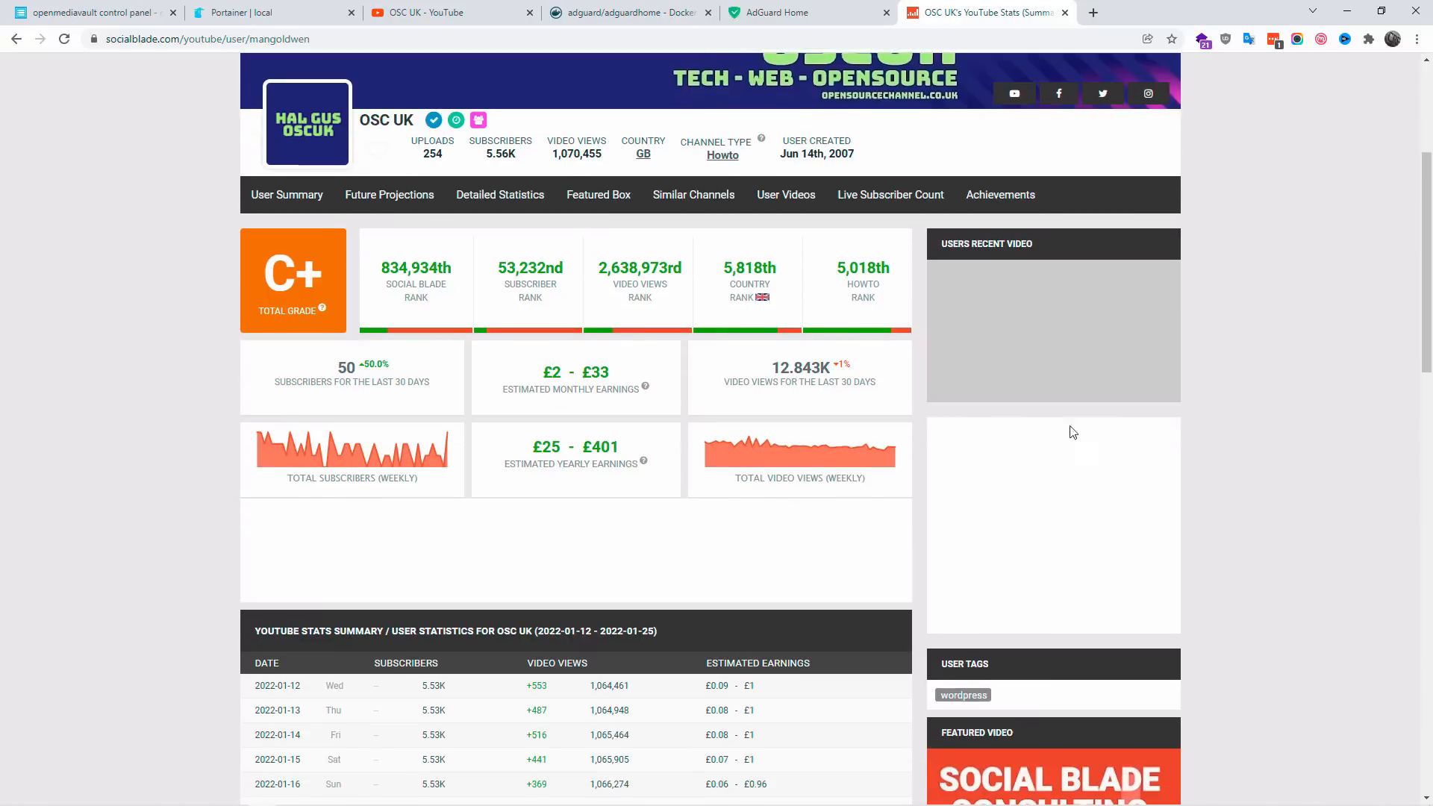
scroll(1280, 480, "down", 20)
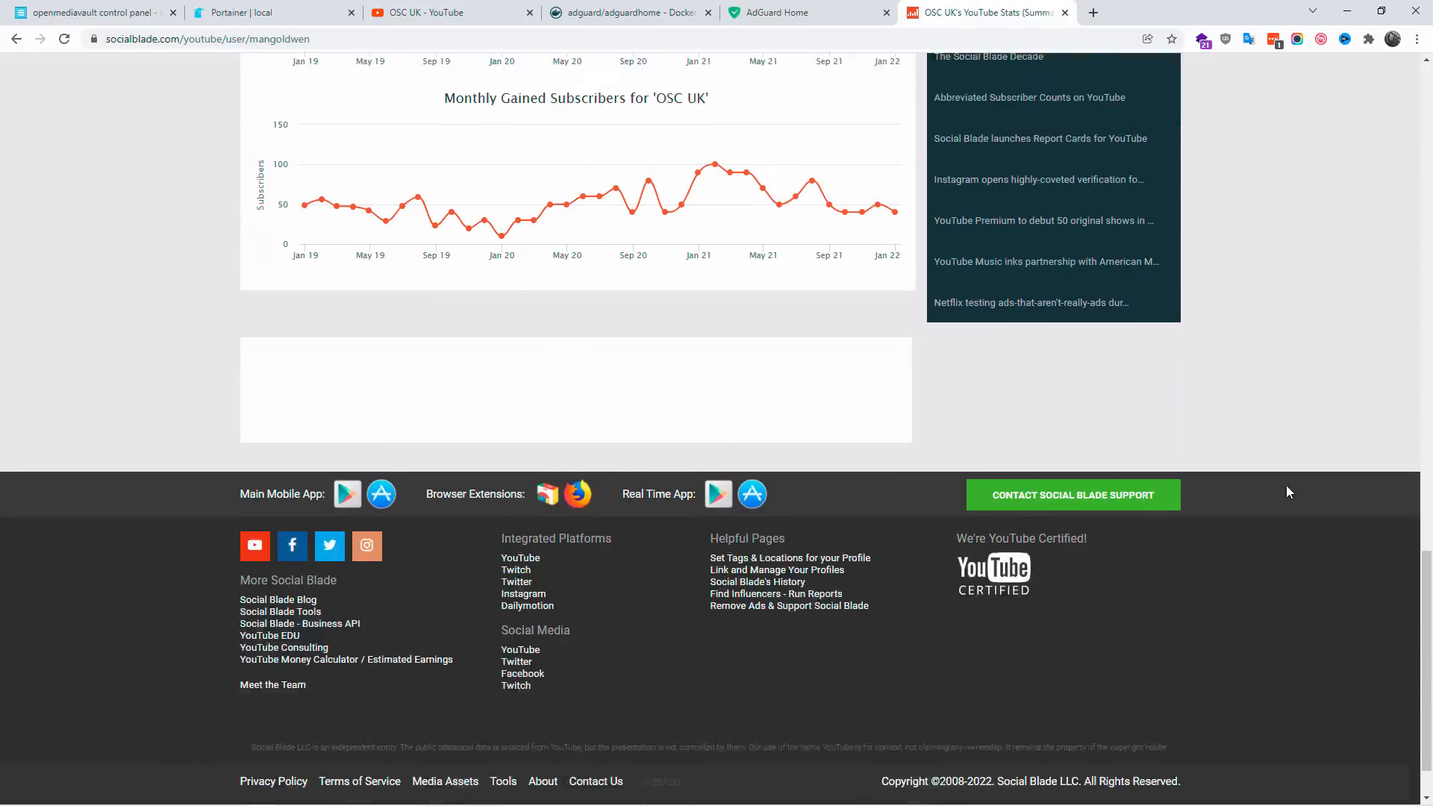
scroll(1287, 489, "down", 1)
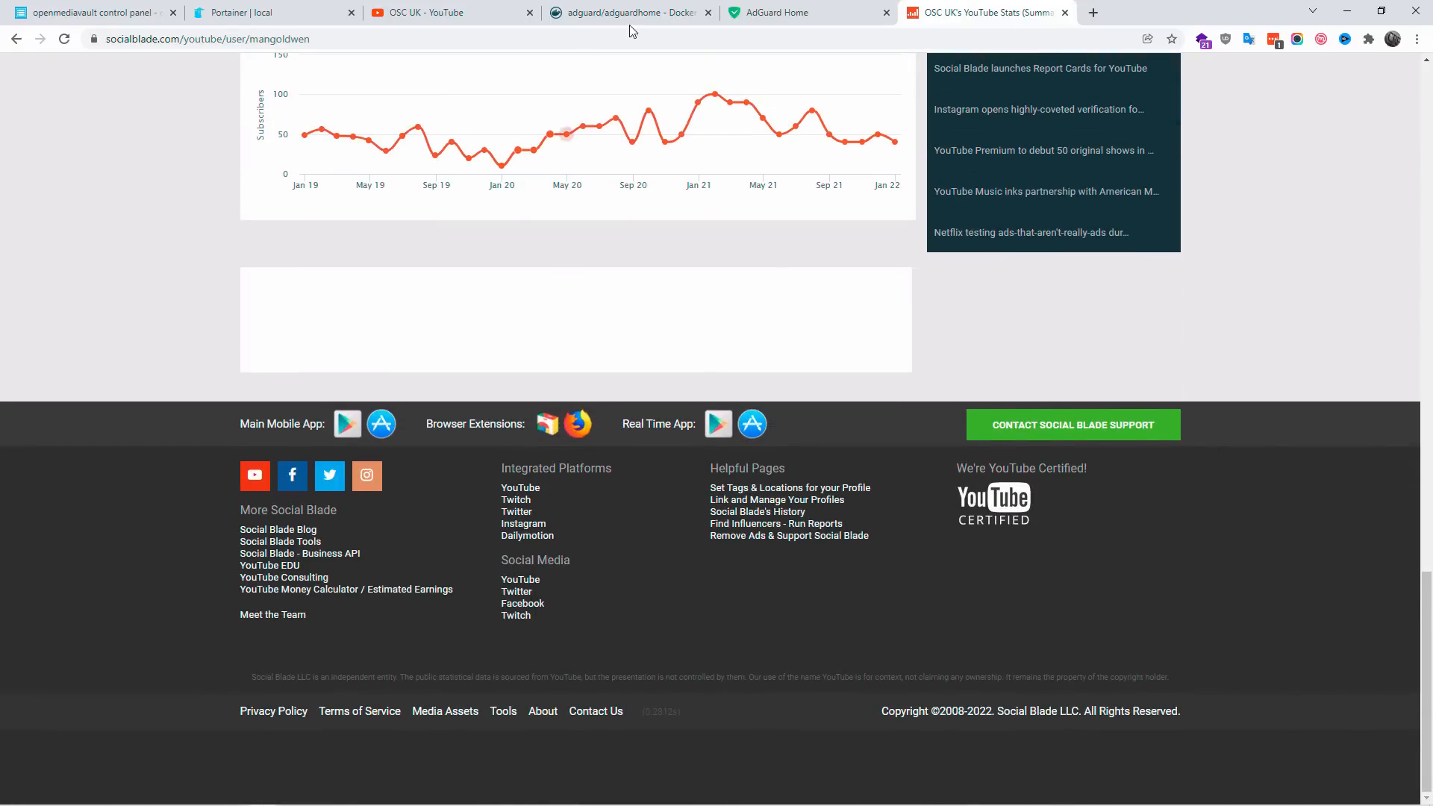
Step: Return to AdGuard Home and examine the dashboard's DNS query, blocked request, client and domain statistics
left_click(796, 9)
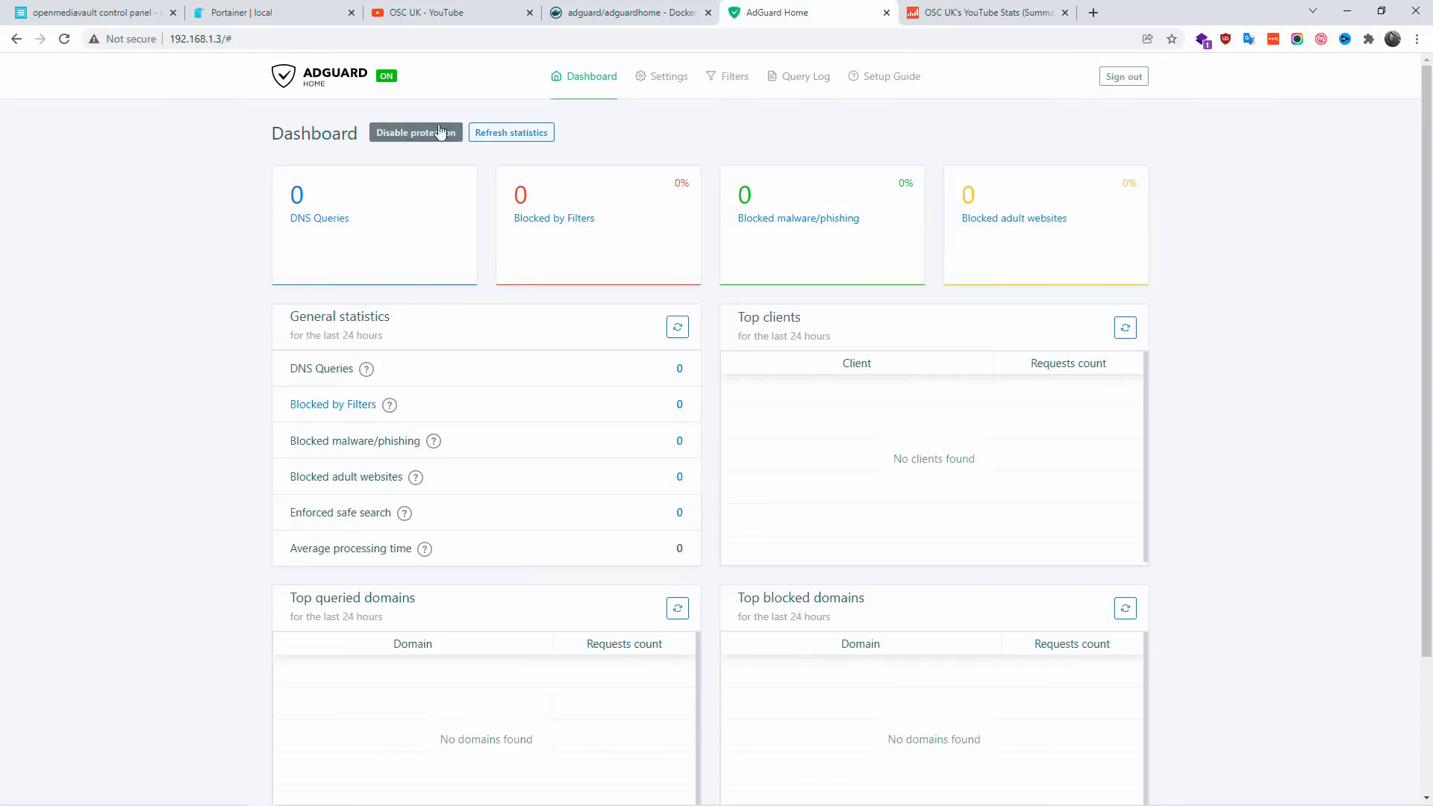
left_click_drag(425, 211, 267, 200)
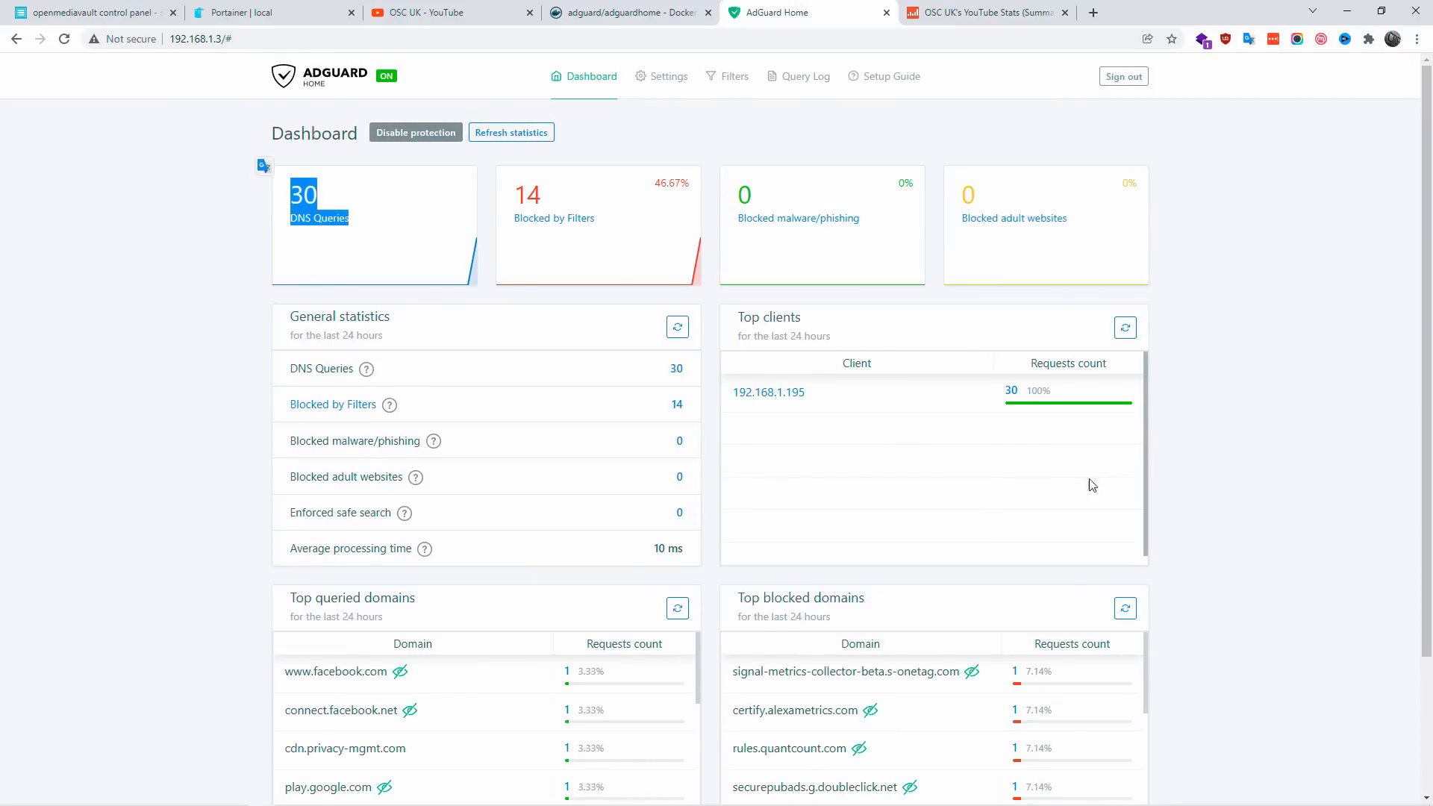
left_click(1320, 401)
scroll(1319, 401, "down", 3)
scroll(1317, 404, "up", 2)
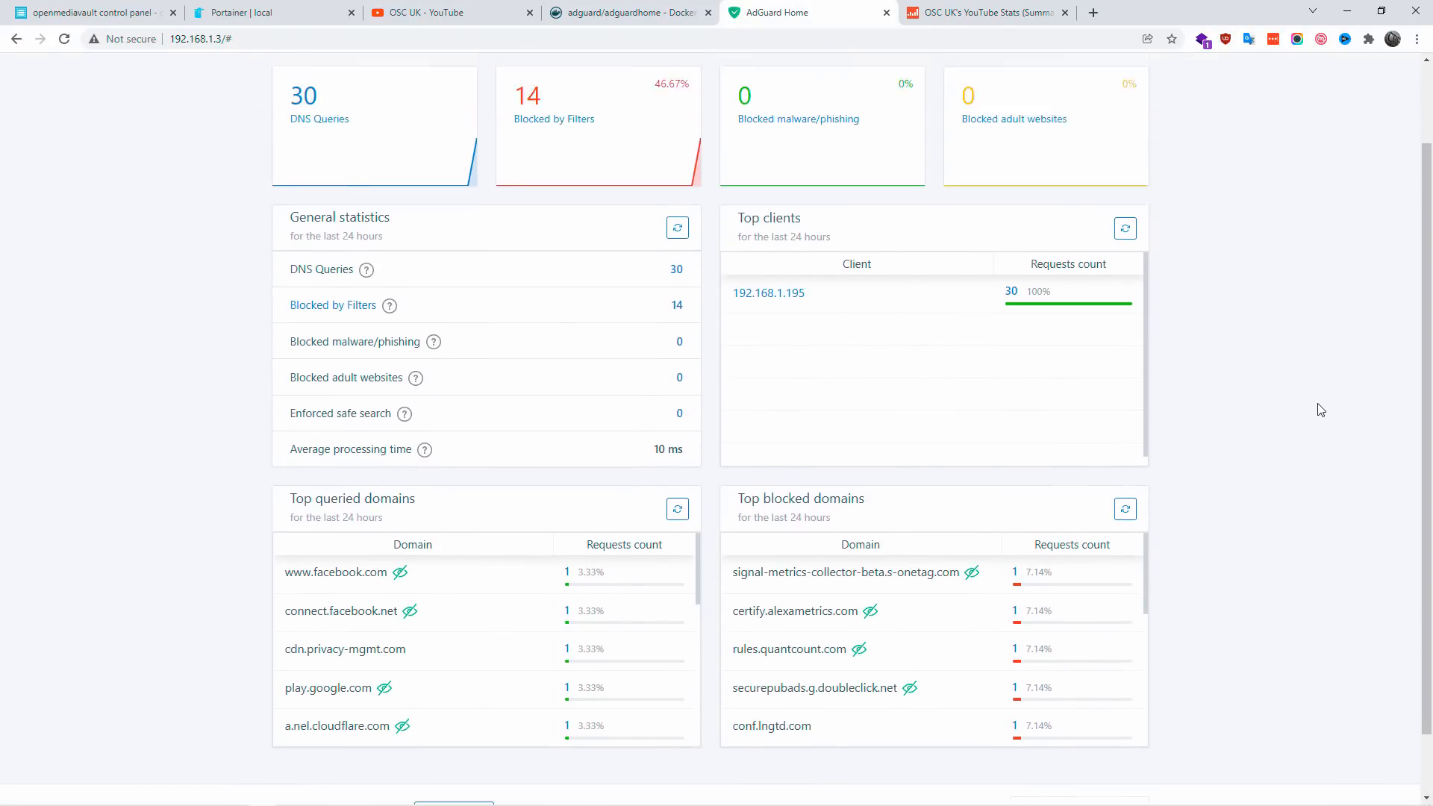
scroll(1319, 408, "up", 1)
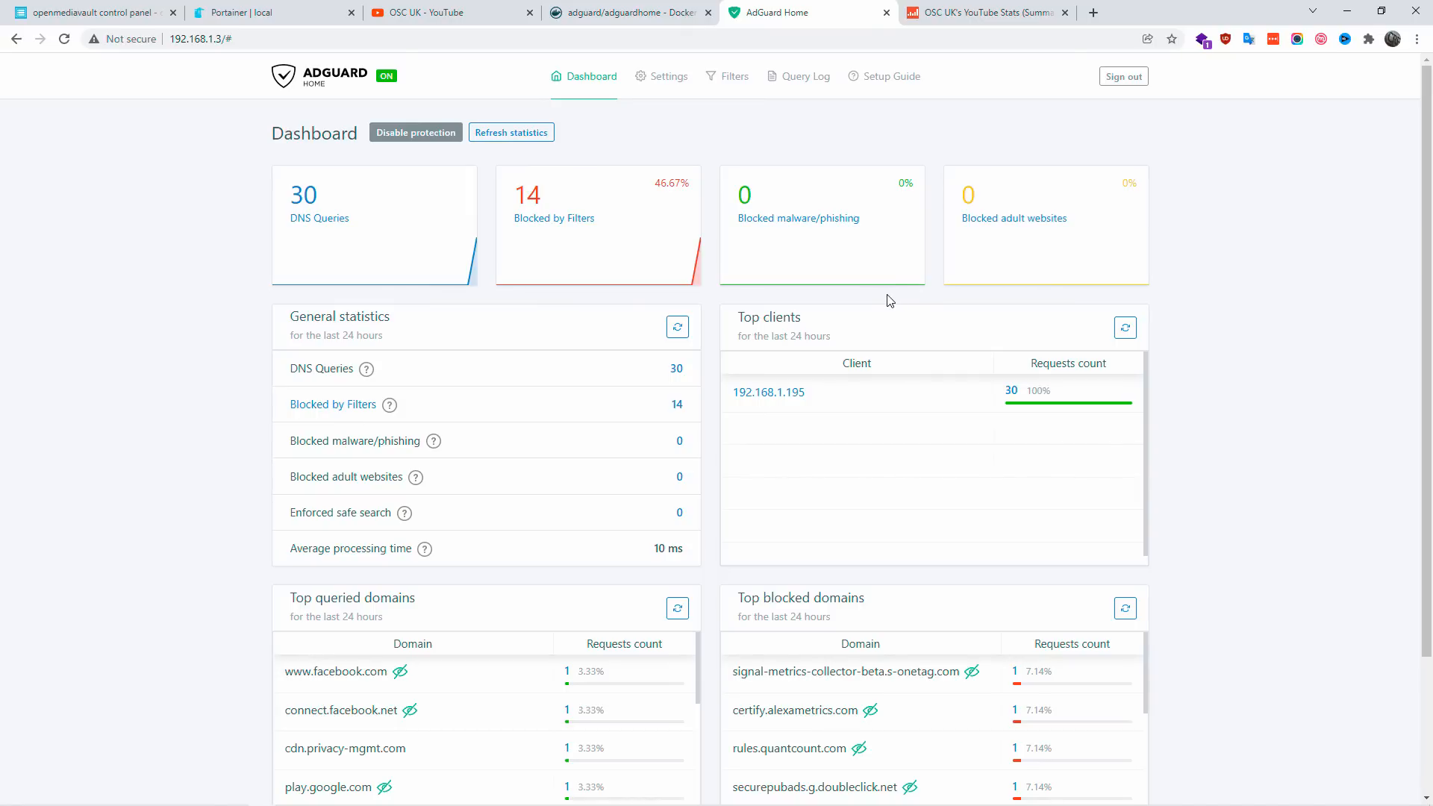
Step: Switch back to the Social Blade page, reload it and check whether its ad spaces are empty
left_click(985, 13)
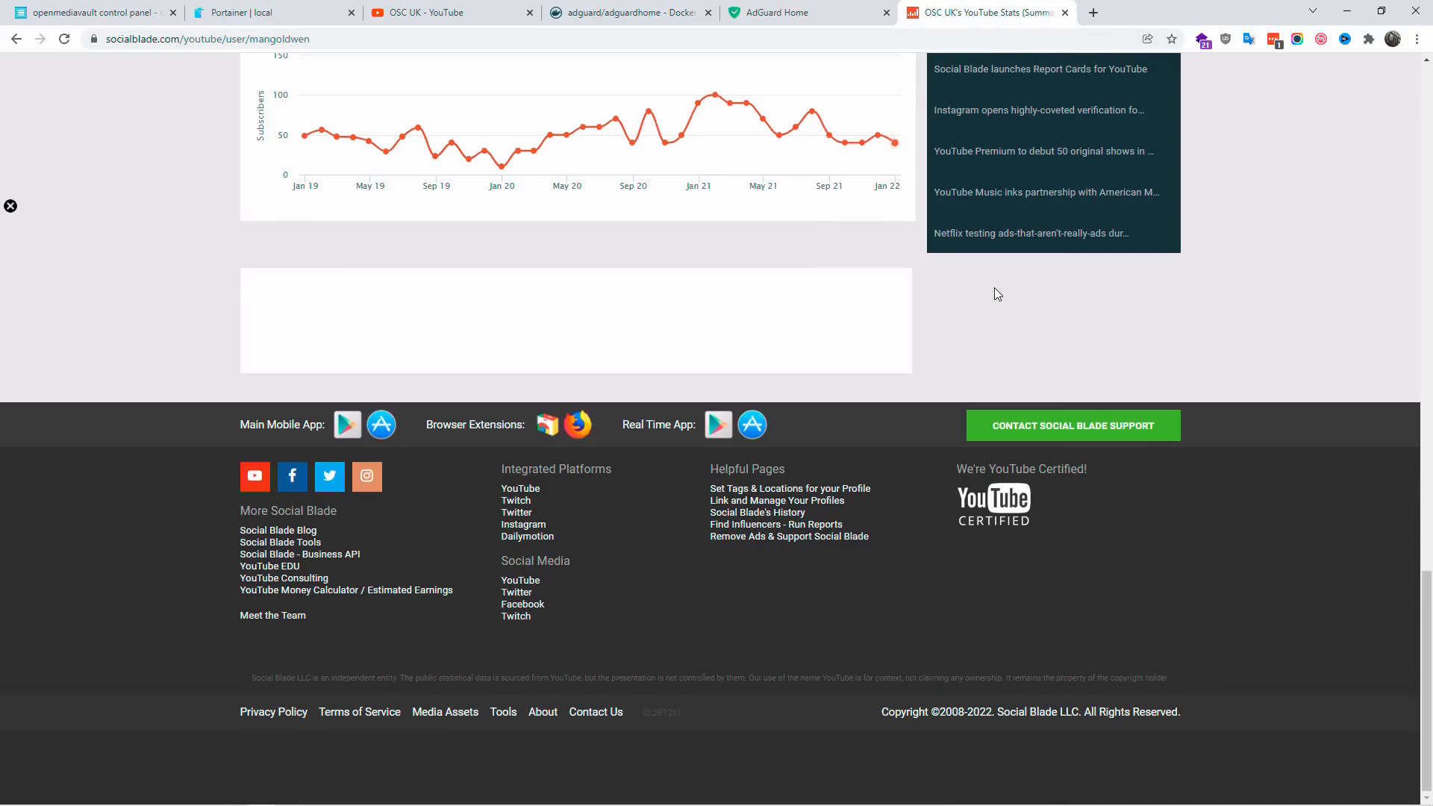
scroll(996, 291, "up", 5)
scroll(1000, 297, "up", 15)
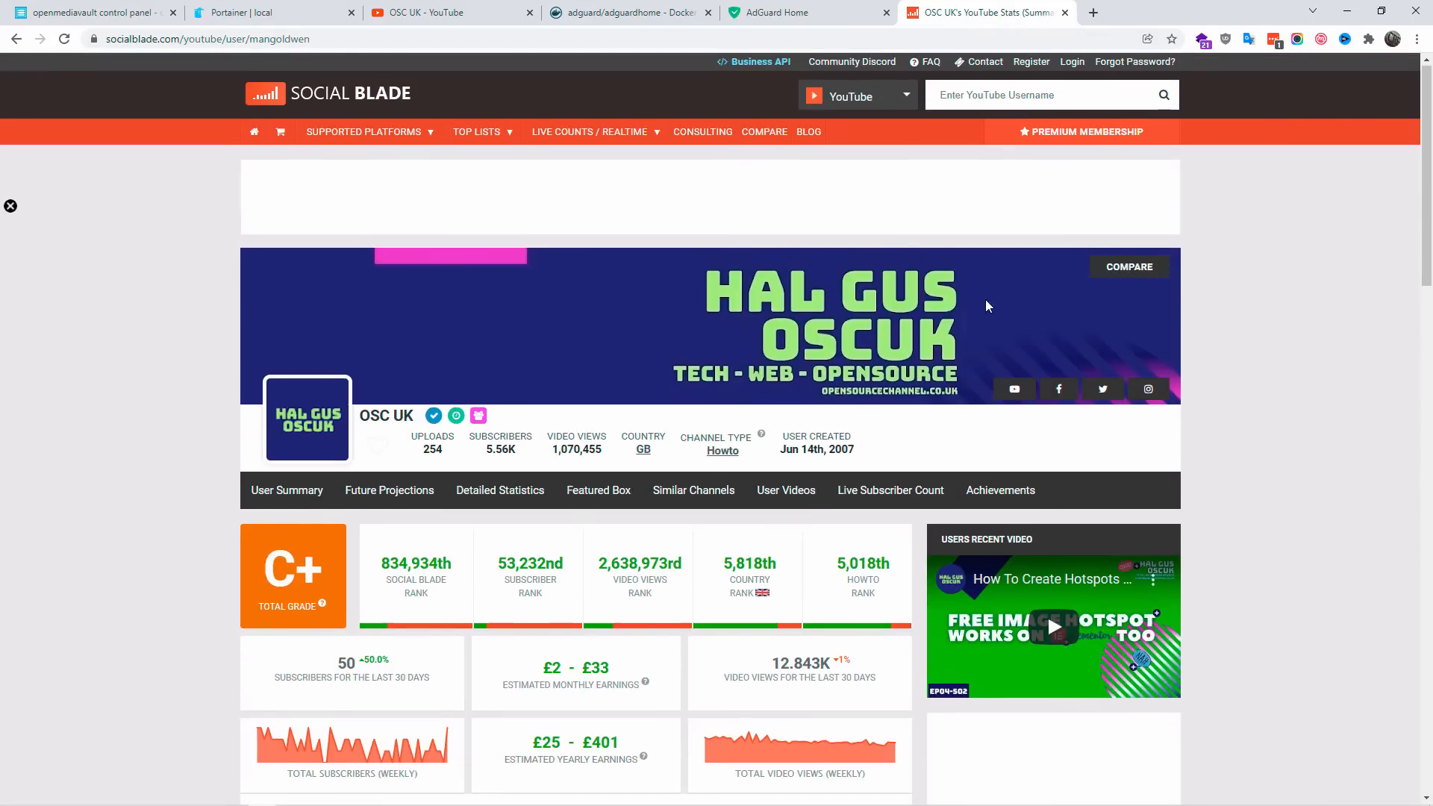
left_click(162, 35)
key("Return")
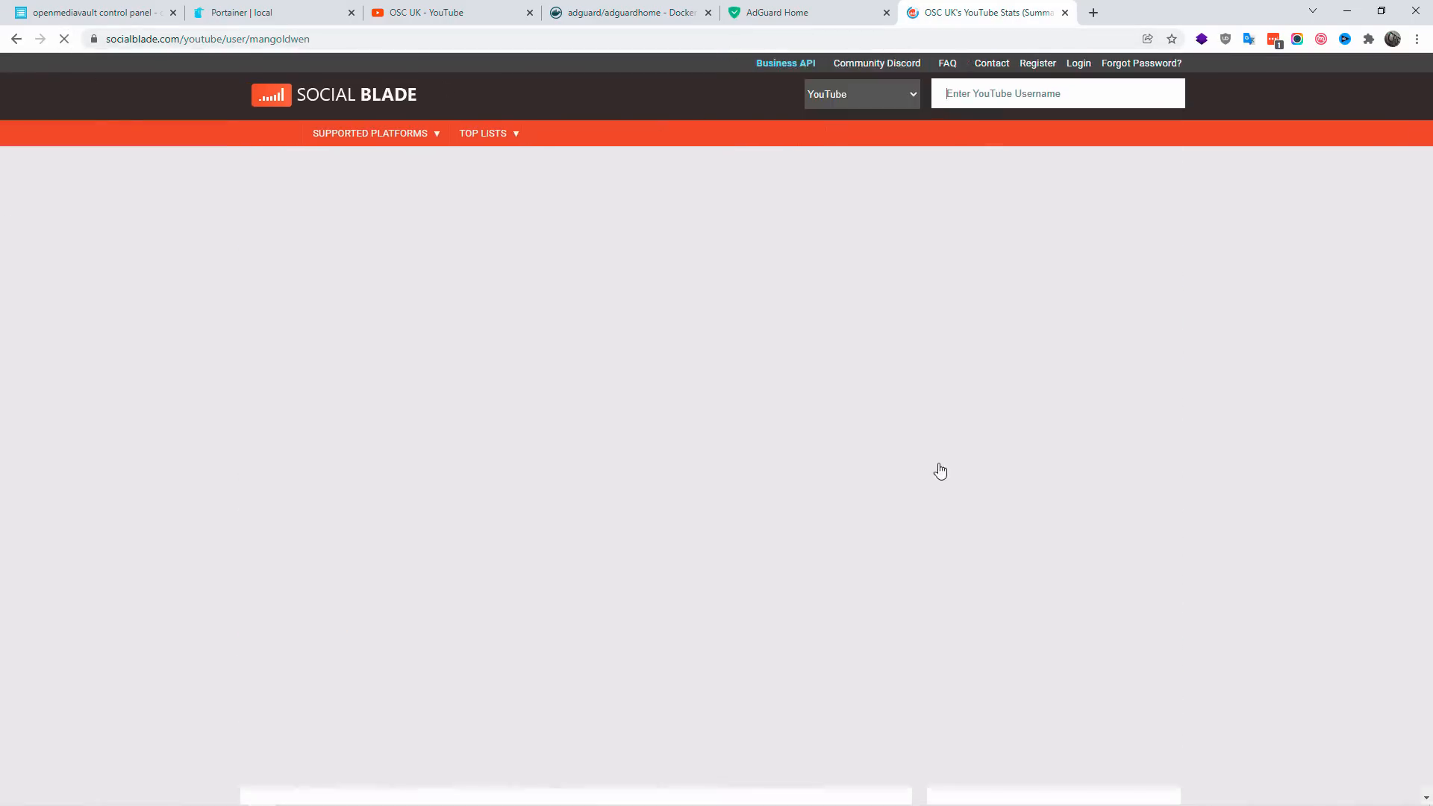
scroll(1184, 507, "down", 8)
scroll(1184, 506, "up", 8)
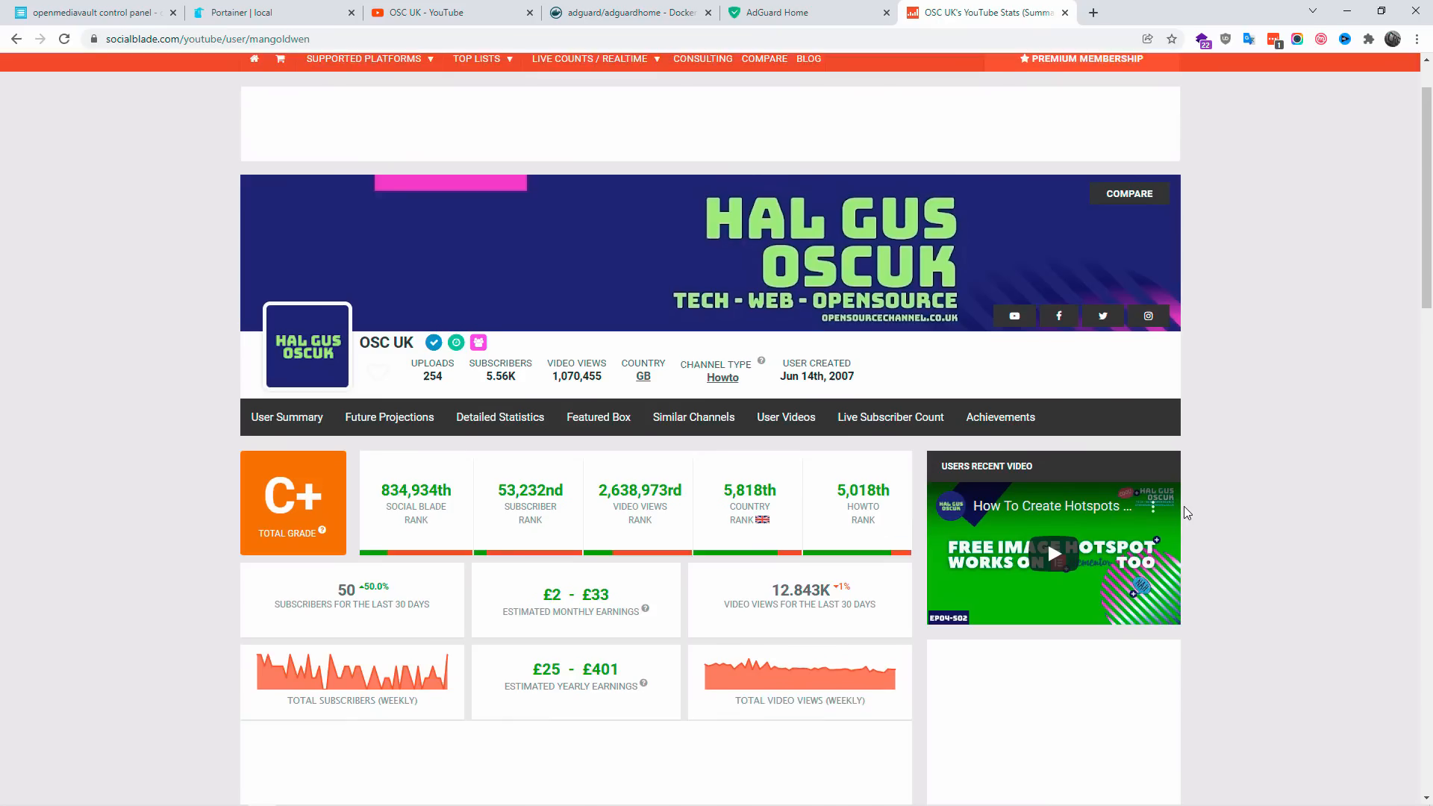
Step: Refresh the statistics on the AdGuard Home dashboard and open the query log of all DNS queries
left_click(788, 6)
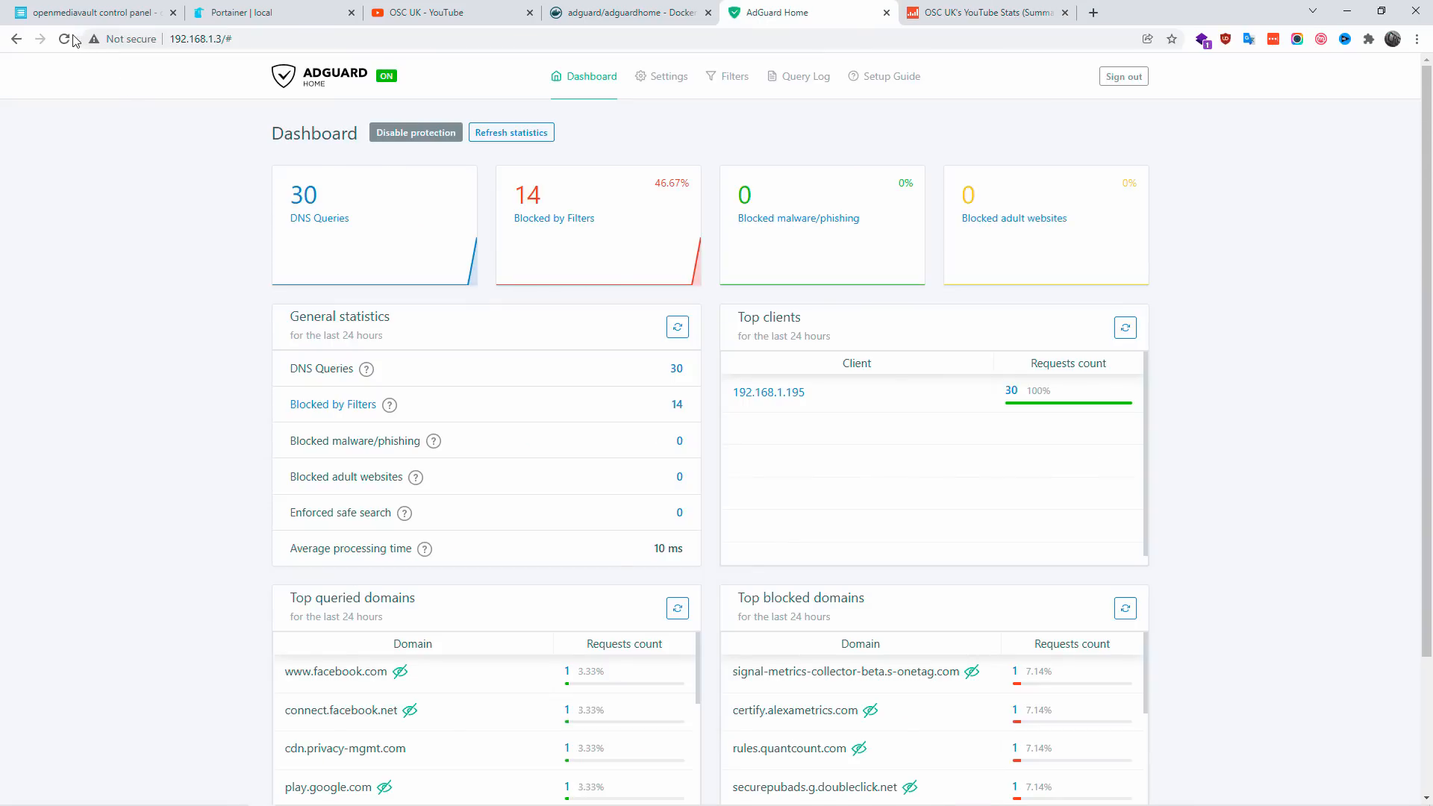
left_click(489, 135)
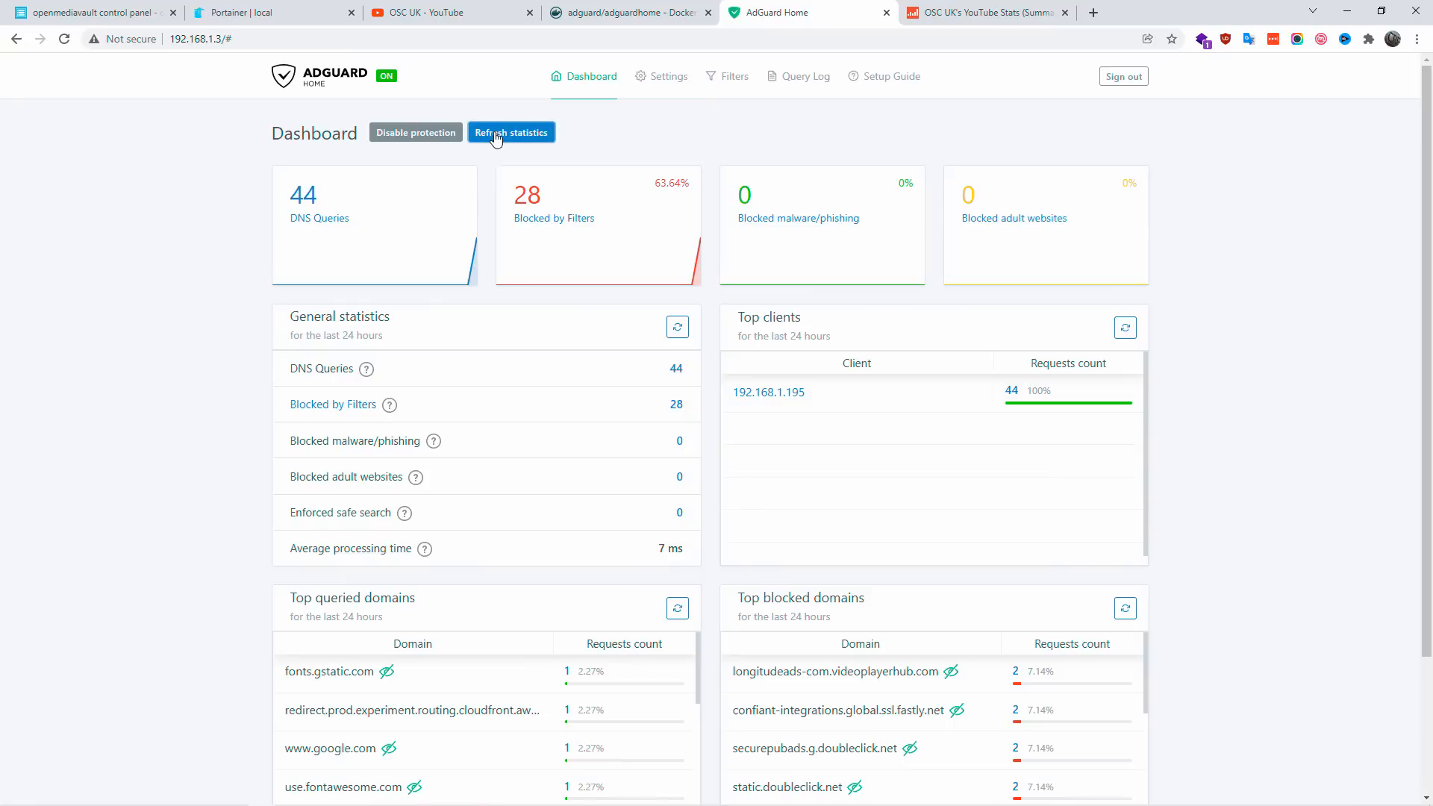
left_click(324, 221)
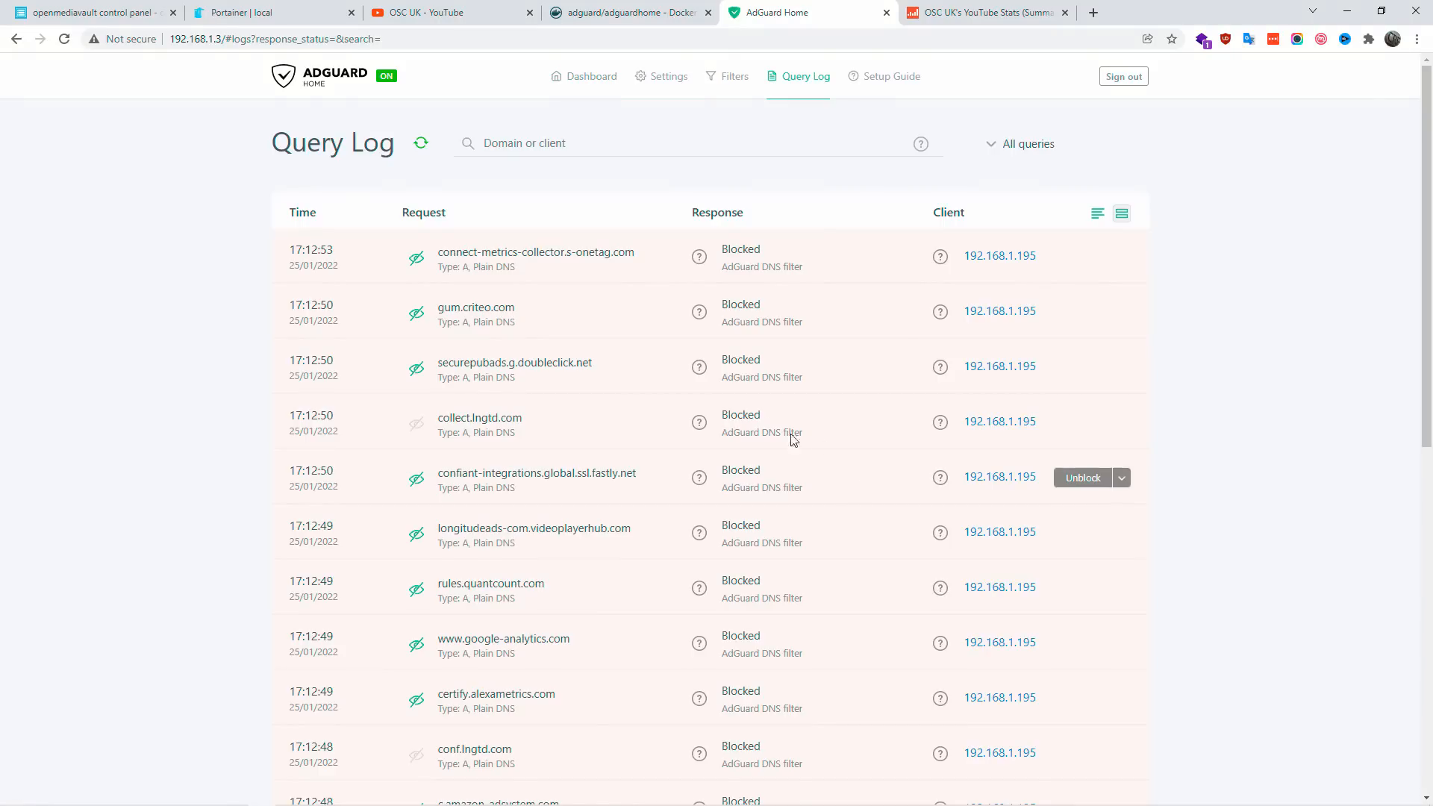
left_click_drag(1424, 182, 1429, 216)
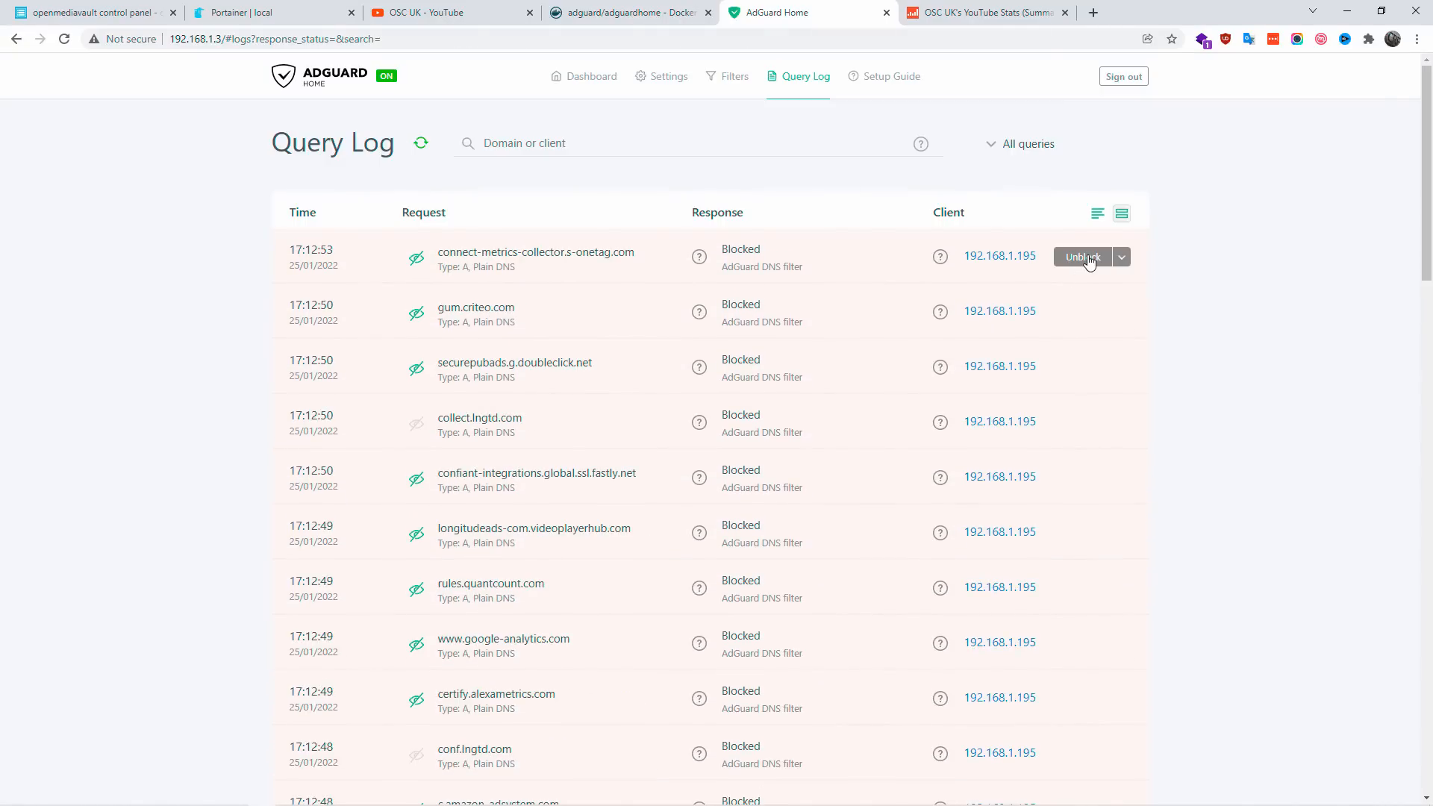
scroll(1104, 288, "down", 6)
scroll(1118, 642, "down", 2)
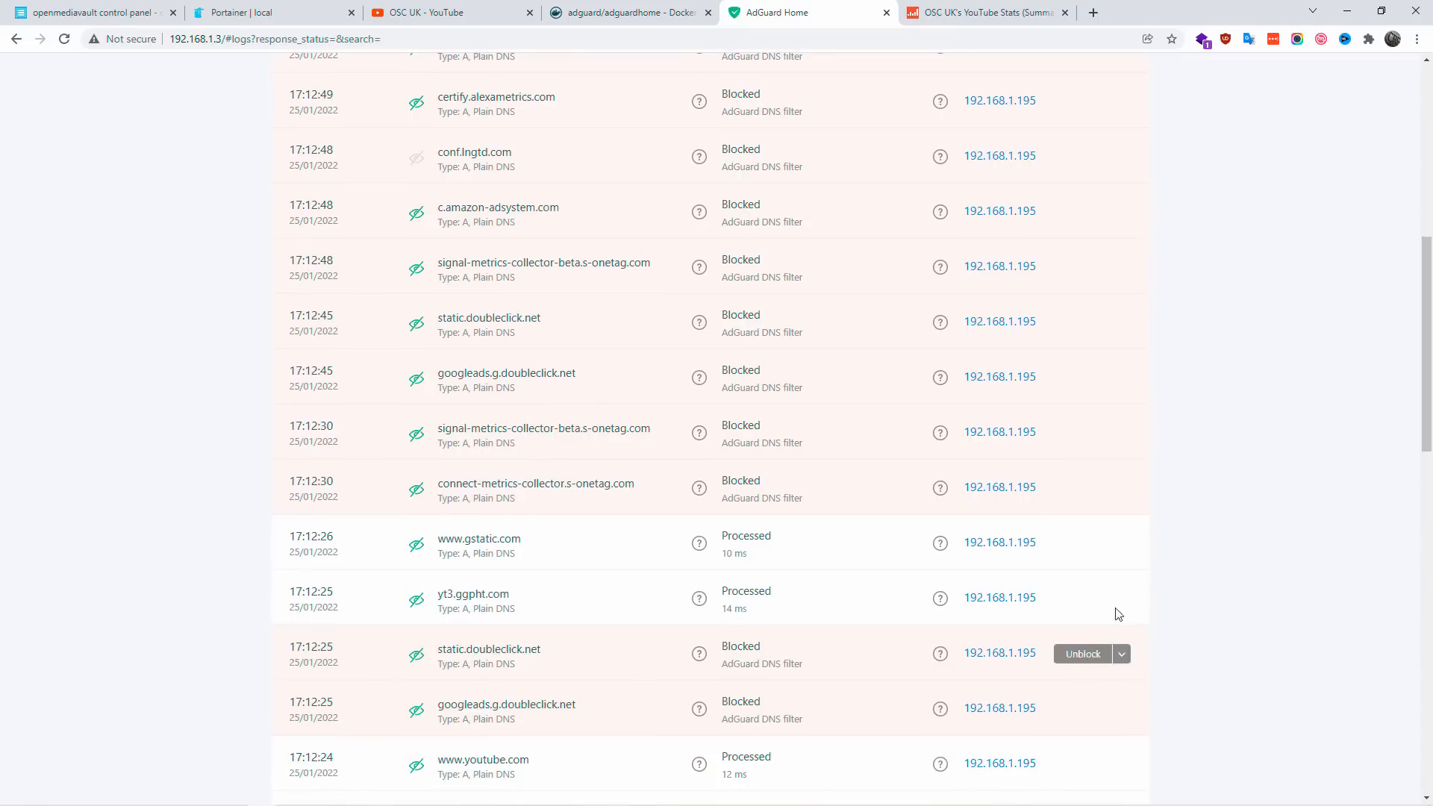
left_click(1125, 546)
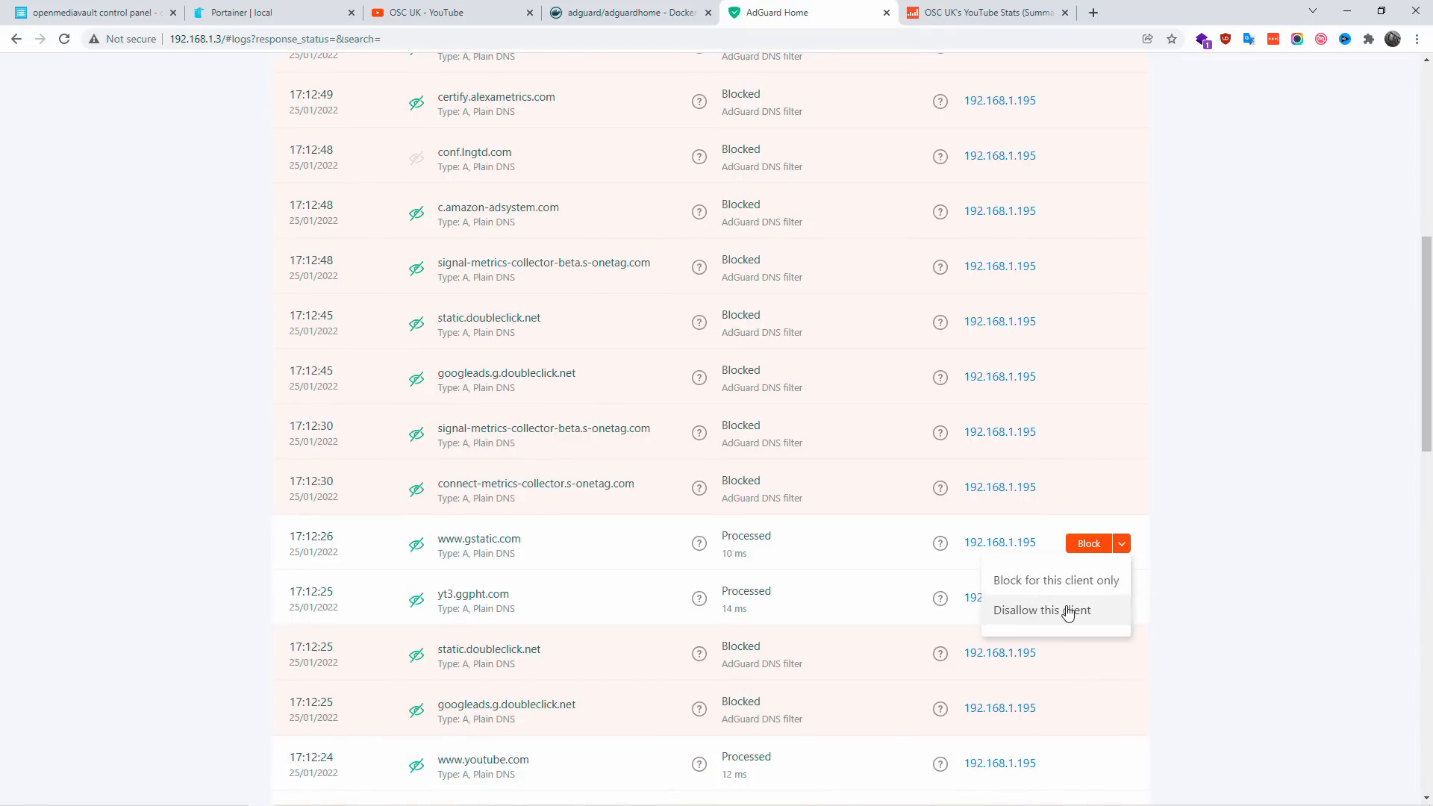
scroll(1299, 512, "up", 8)
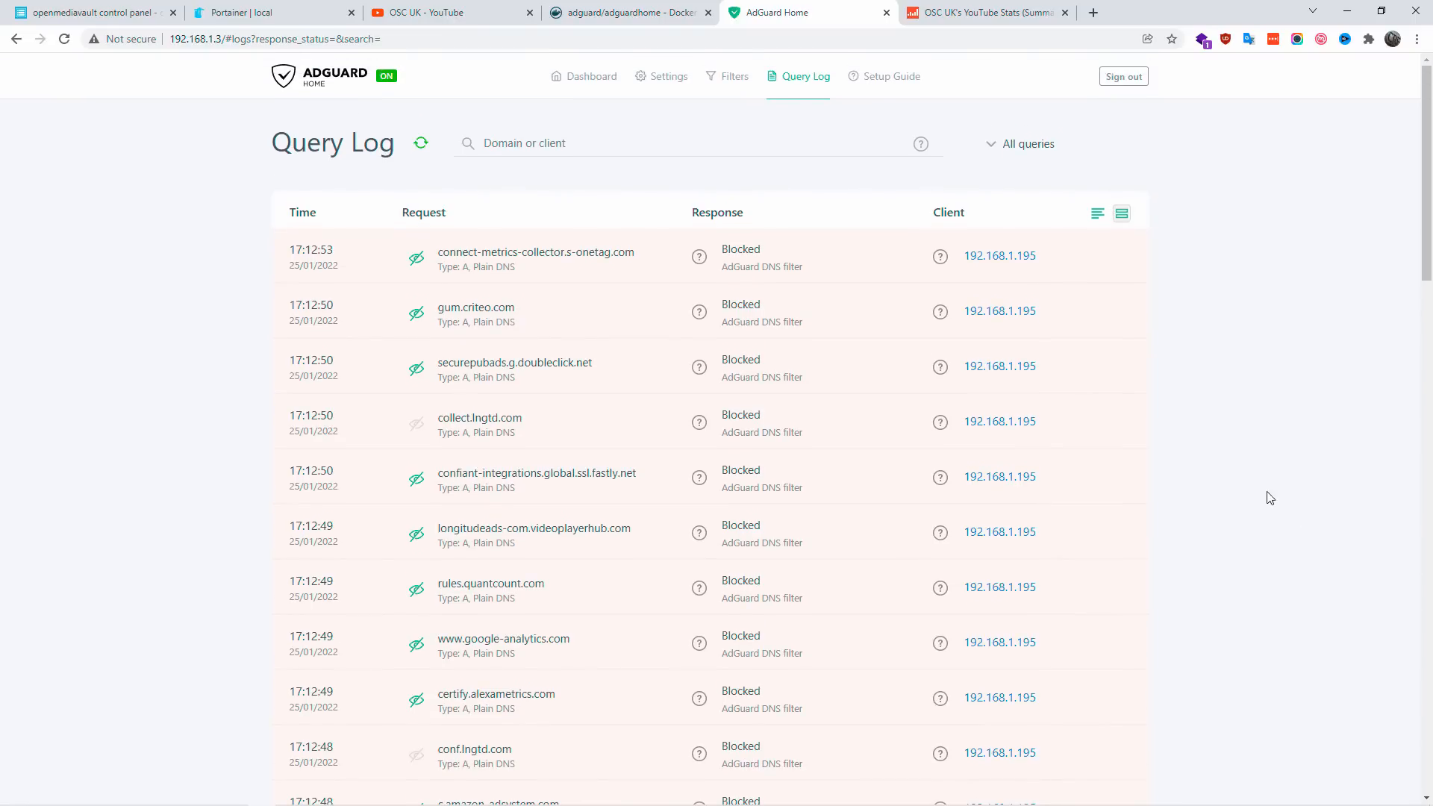
Step: Return to the dashboard, look over its statistics and view the available interface languages without changing the language
left_click(589, 76)
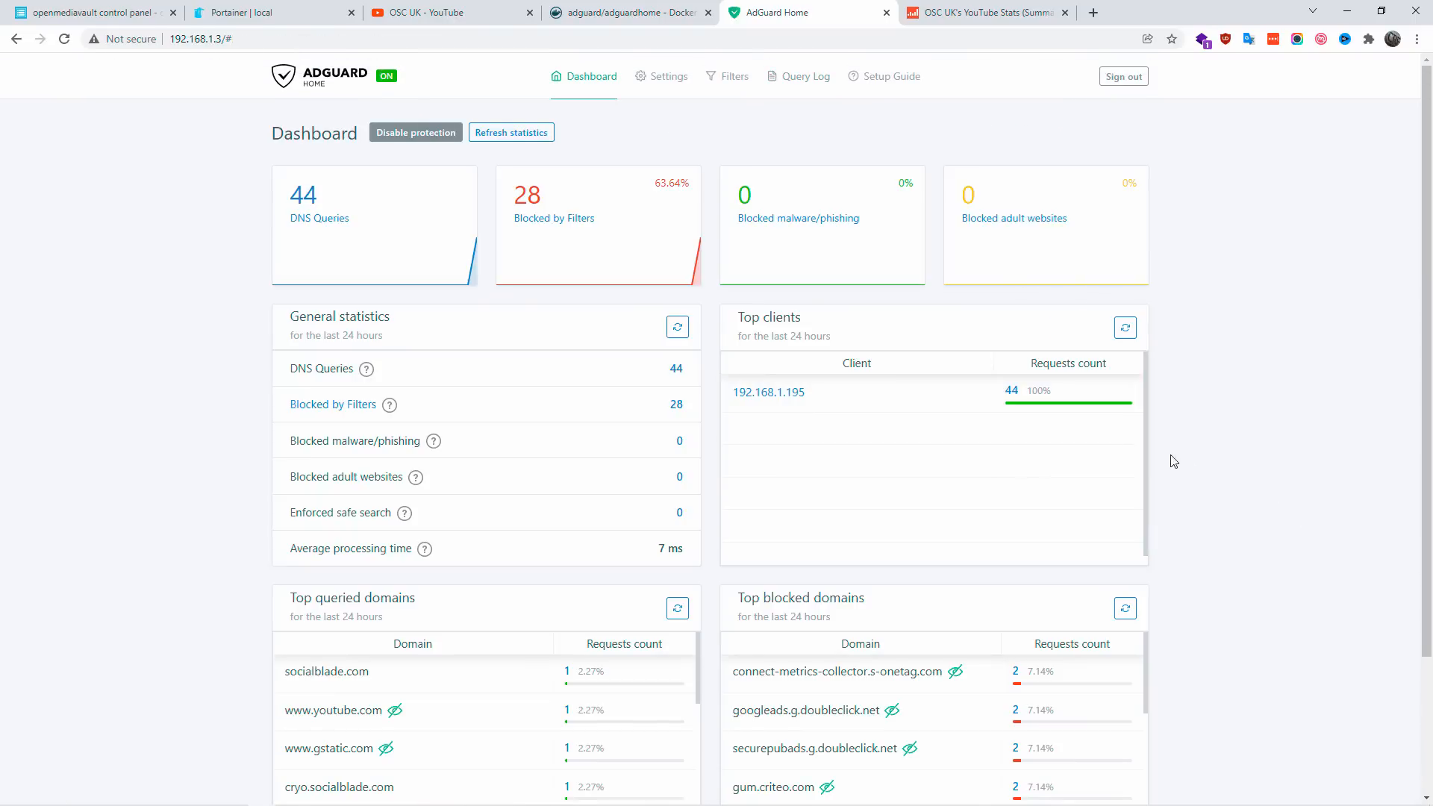
scroll(1223, 469, "down", 2)
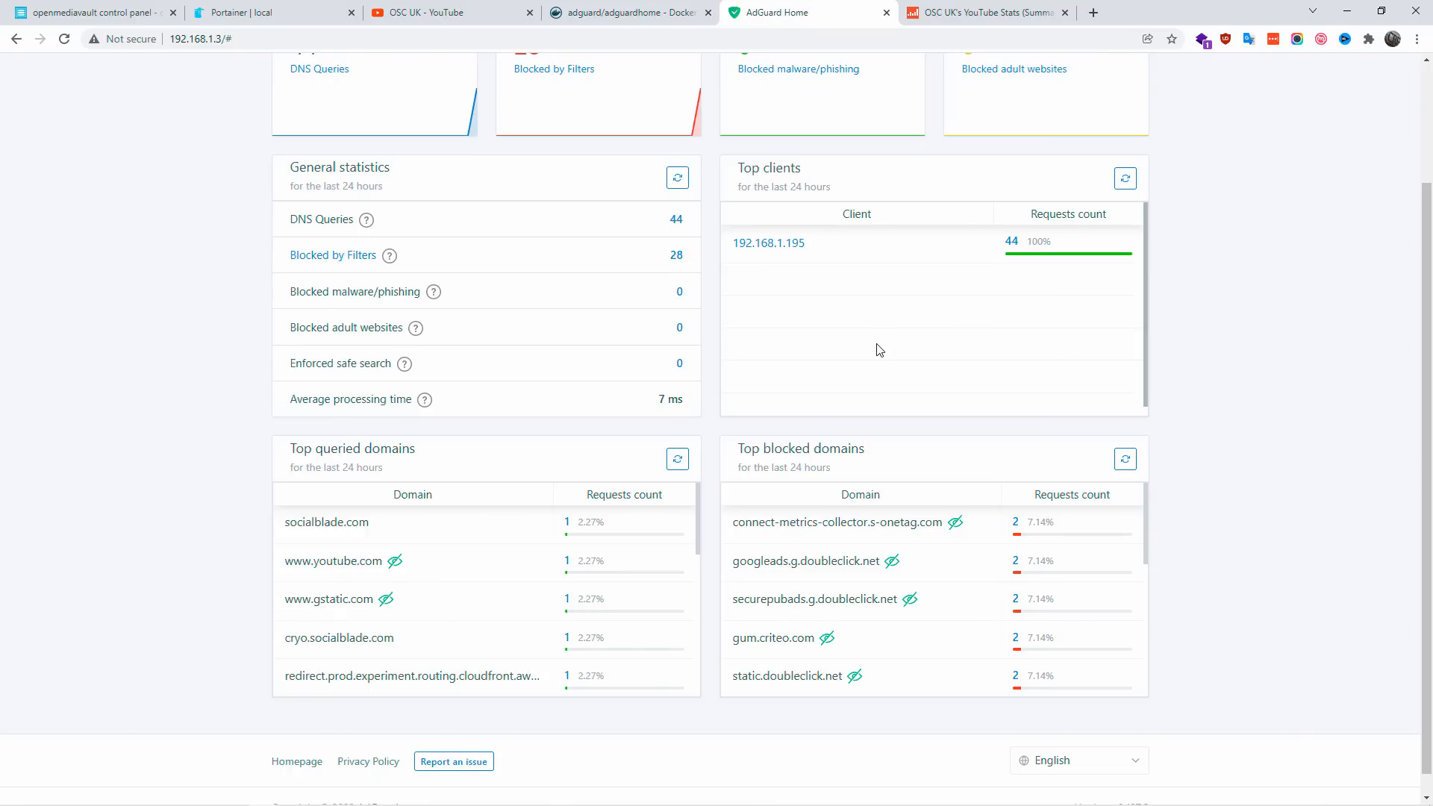
scroll(1287, 400, "down", 1)
left_click(1082, 739)
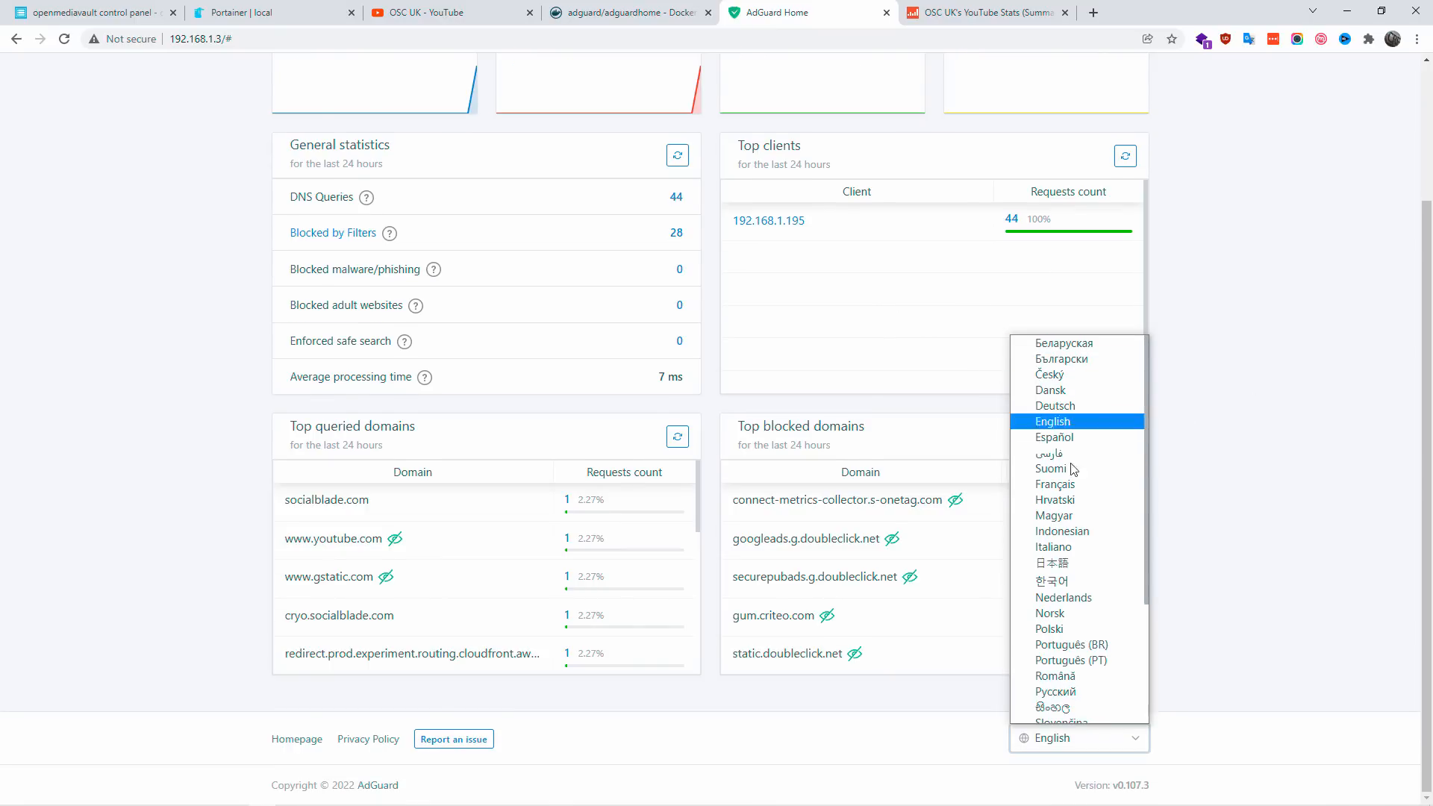
left_click(1223, 626)
scroll(1223, 626, "up", 3)
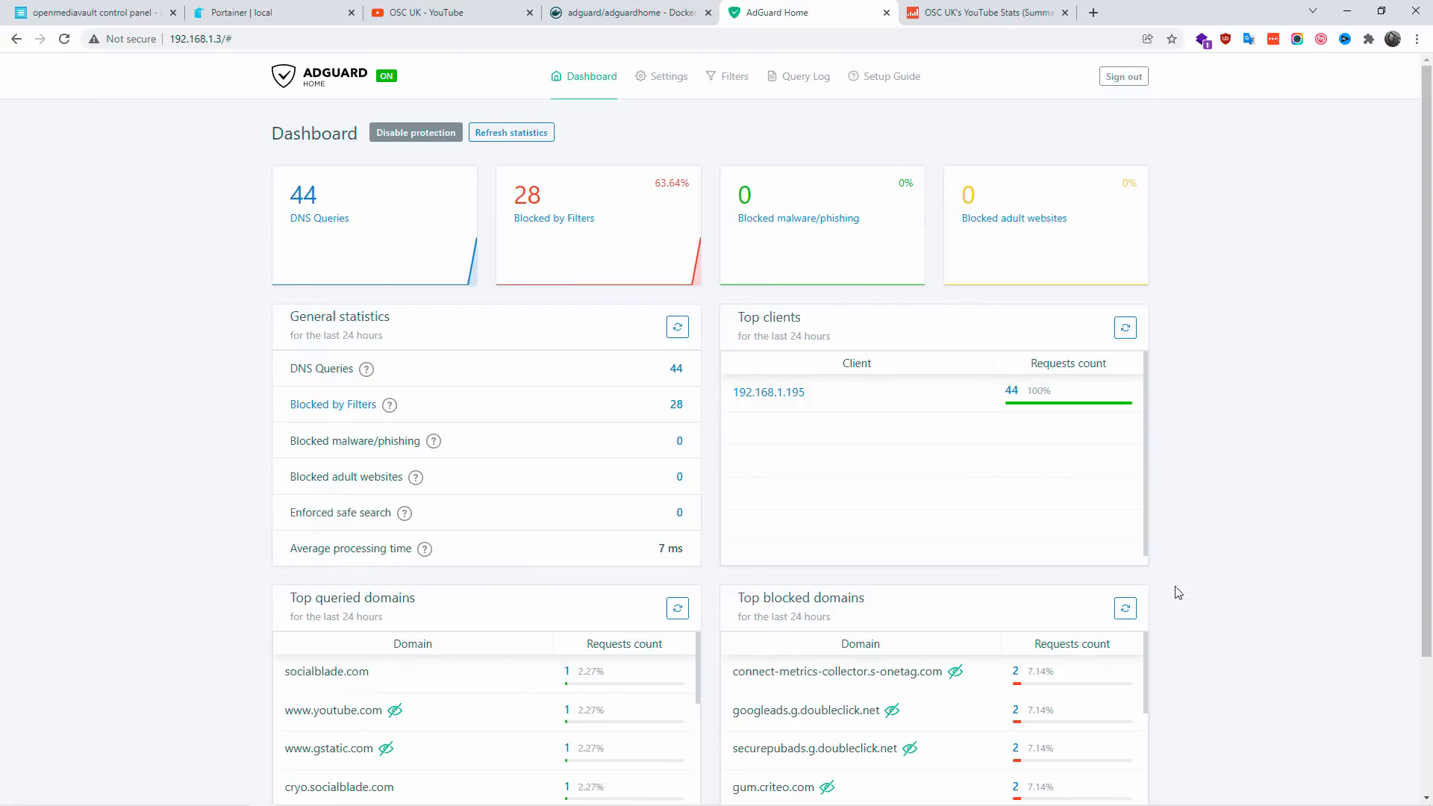
Step: Switch to the Social Blade page and check it for ads while AdGuard Home protection is disabled
key("ctrl+Tab")
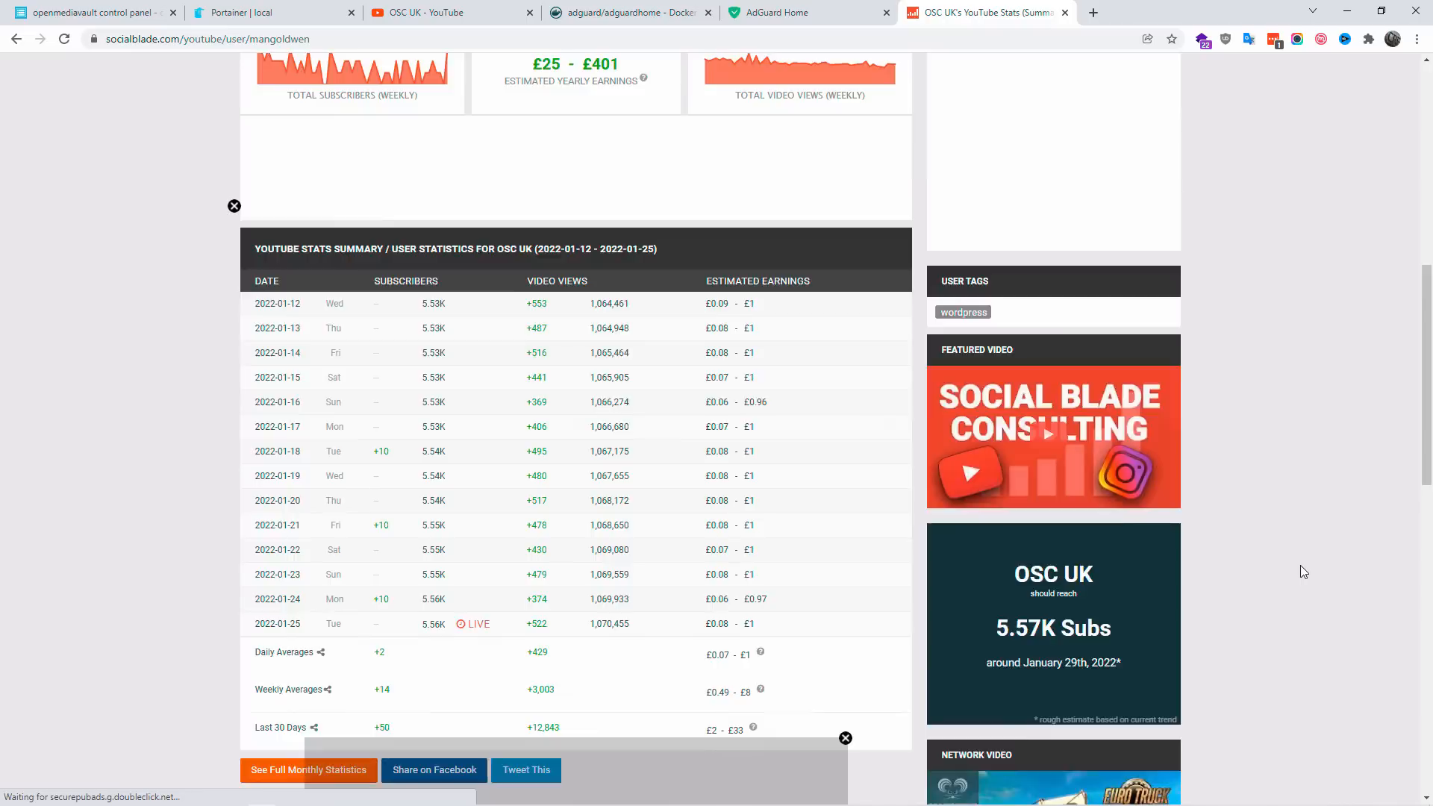
scroll(1301, 566, "up", 2)
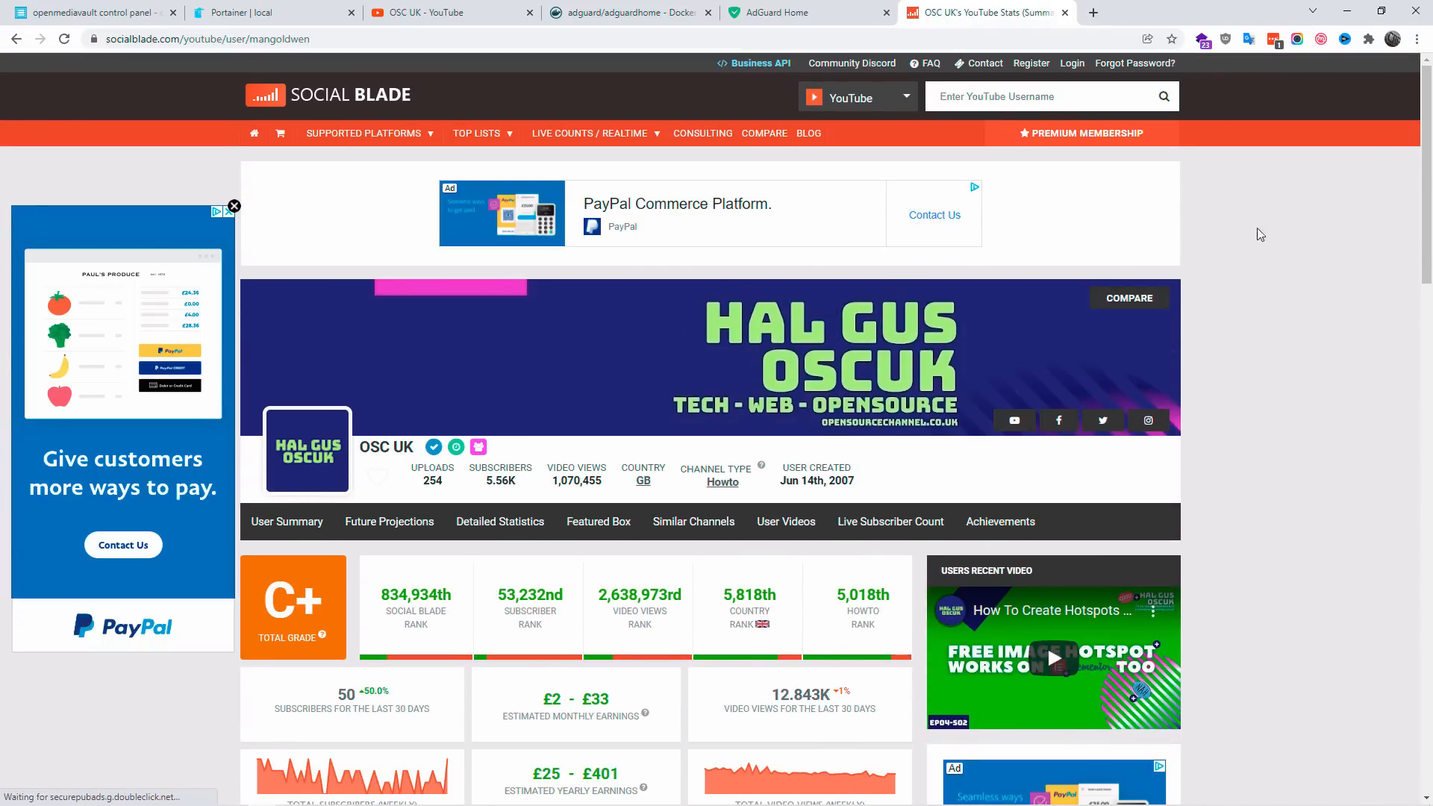
mouse_move(1427, 250)
left_mouse_down()
mouse_move(1428, 695)
mouse_move(1426, 239)
left_mouse_up()
Step: Return to AdGuard Home, re-enable protection and refresh the dashboard statistics
left_click(835, 8)
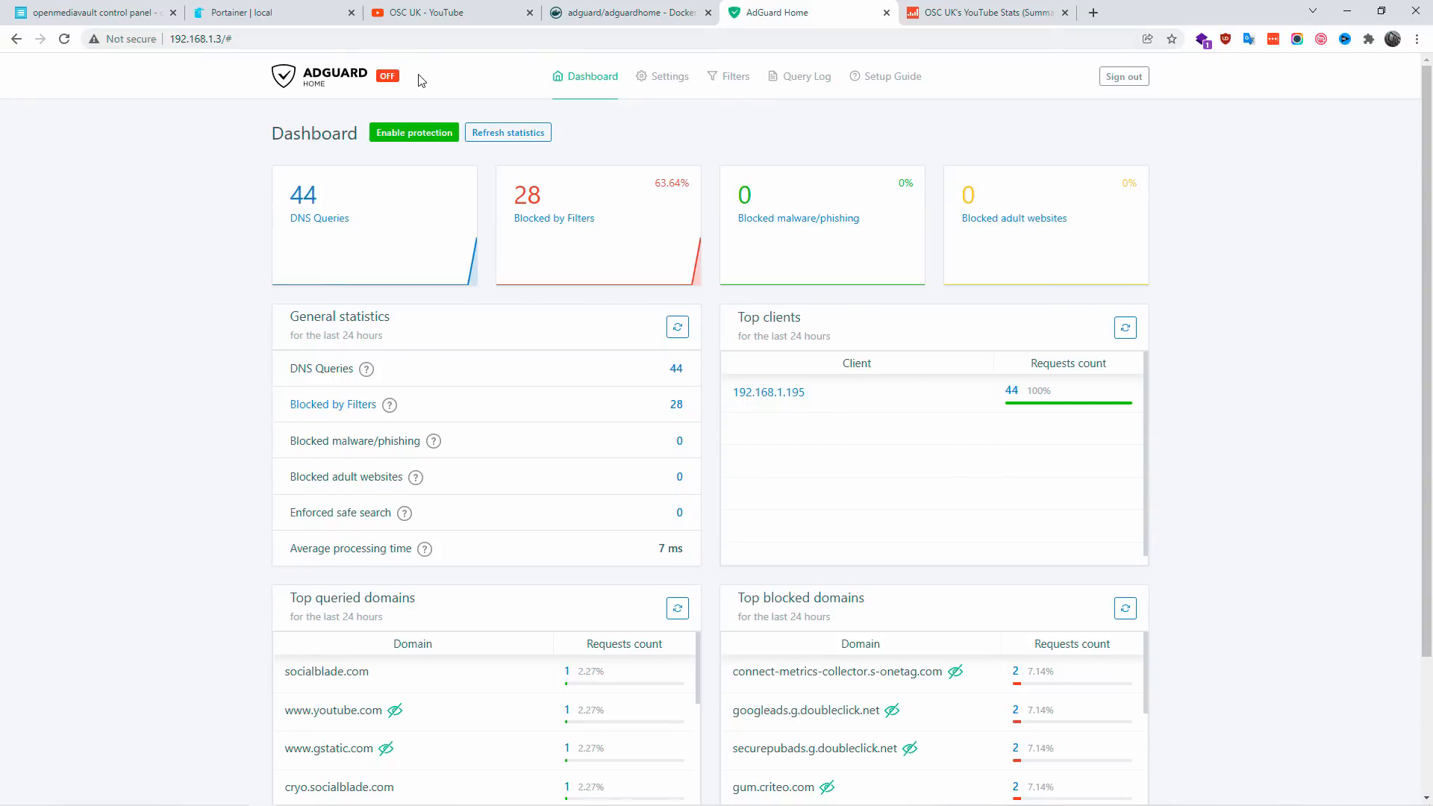
left_click(418, 144)
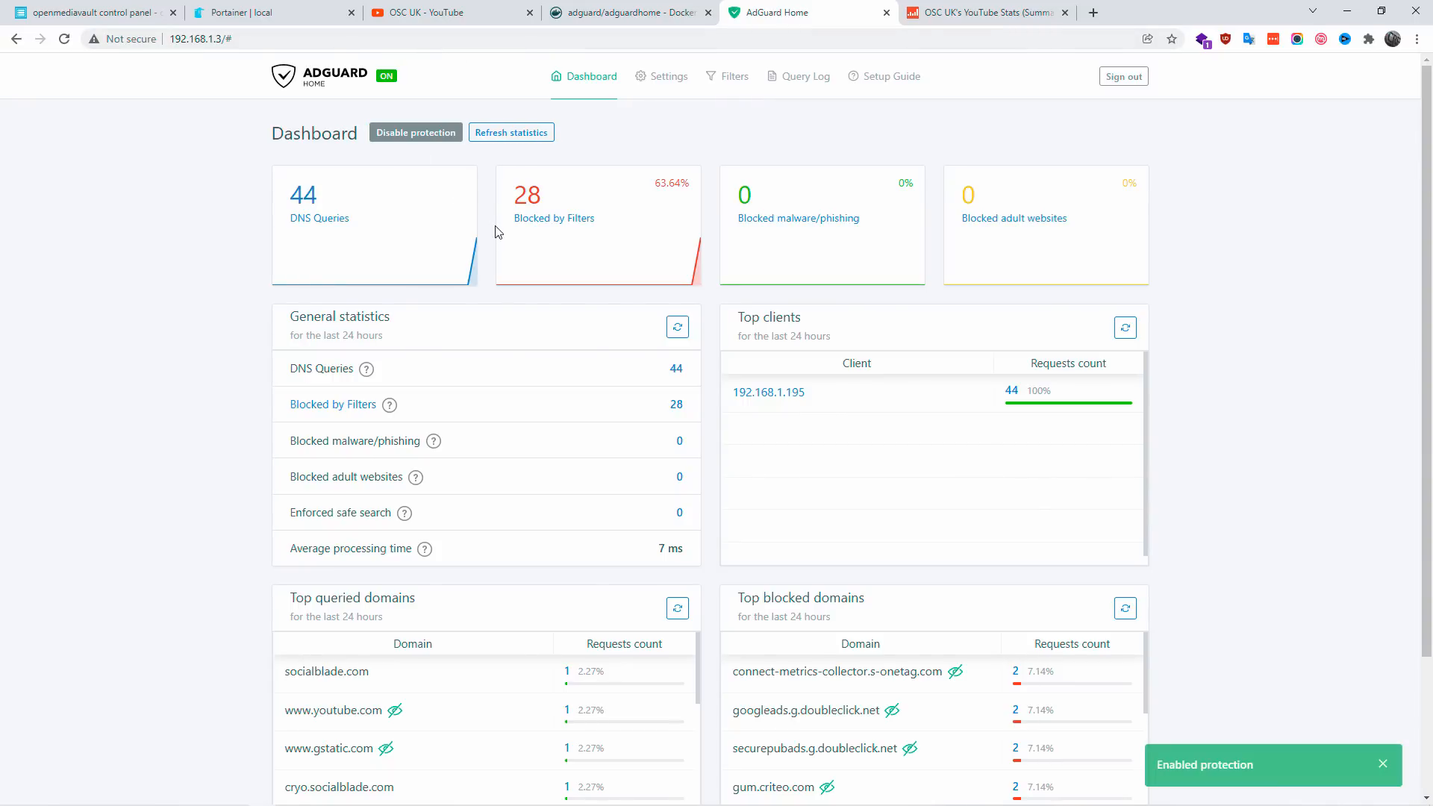
left_click(518, 134)
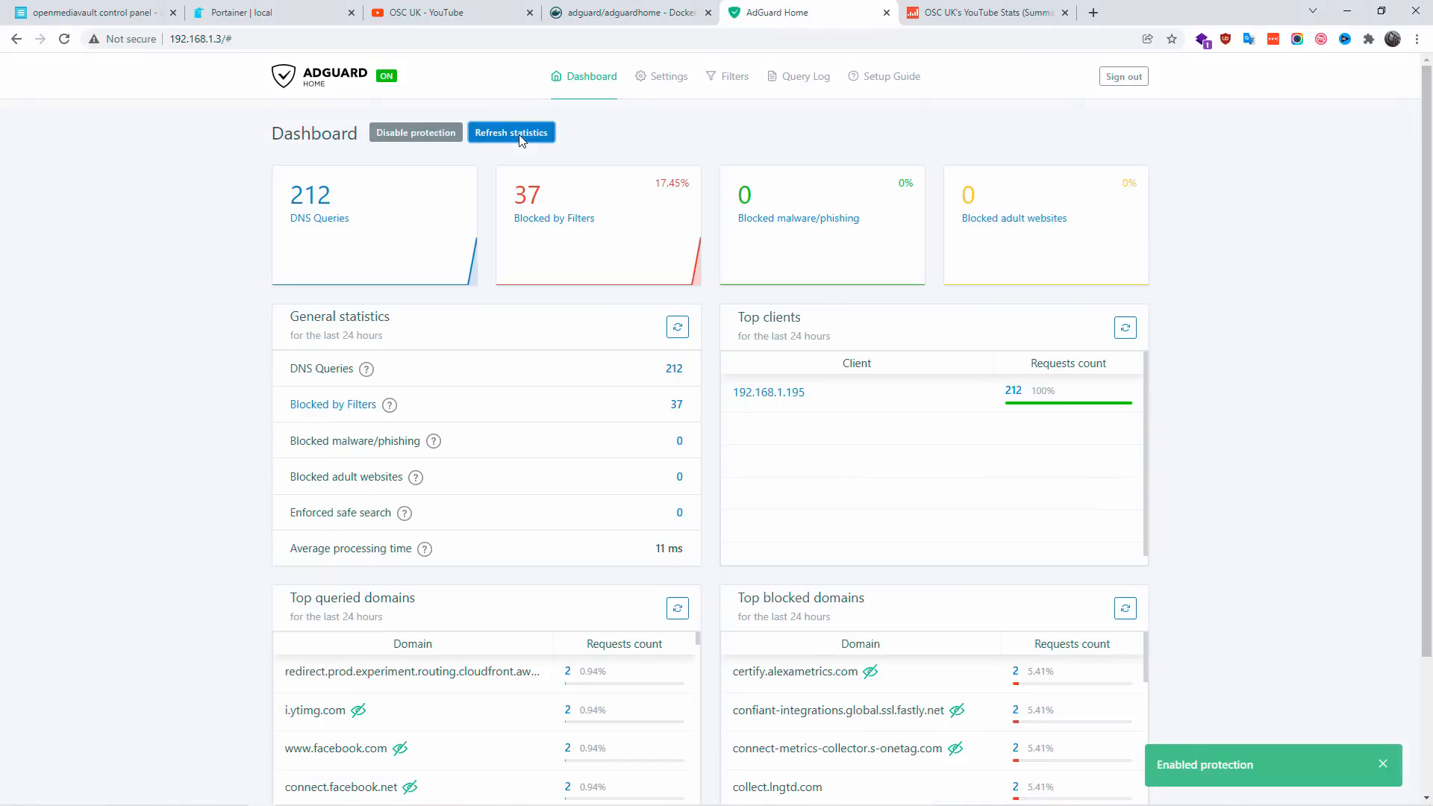
Step: Reload the Social Blade page to check ad blocking with protection enabled, and refresh the AdGuard Home dashboard statistics
left_click(904, 21)
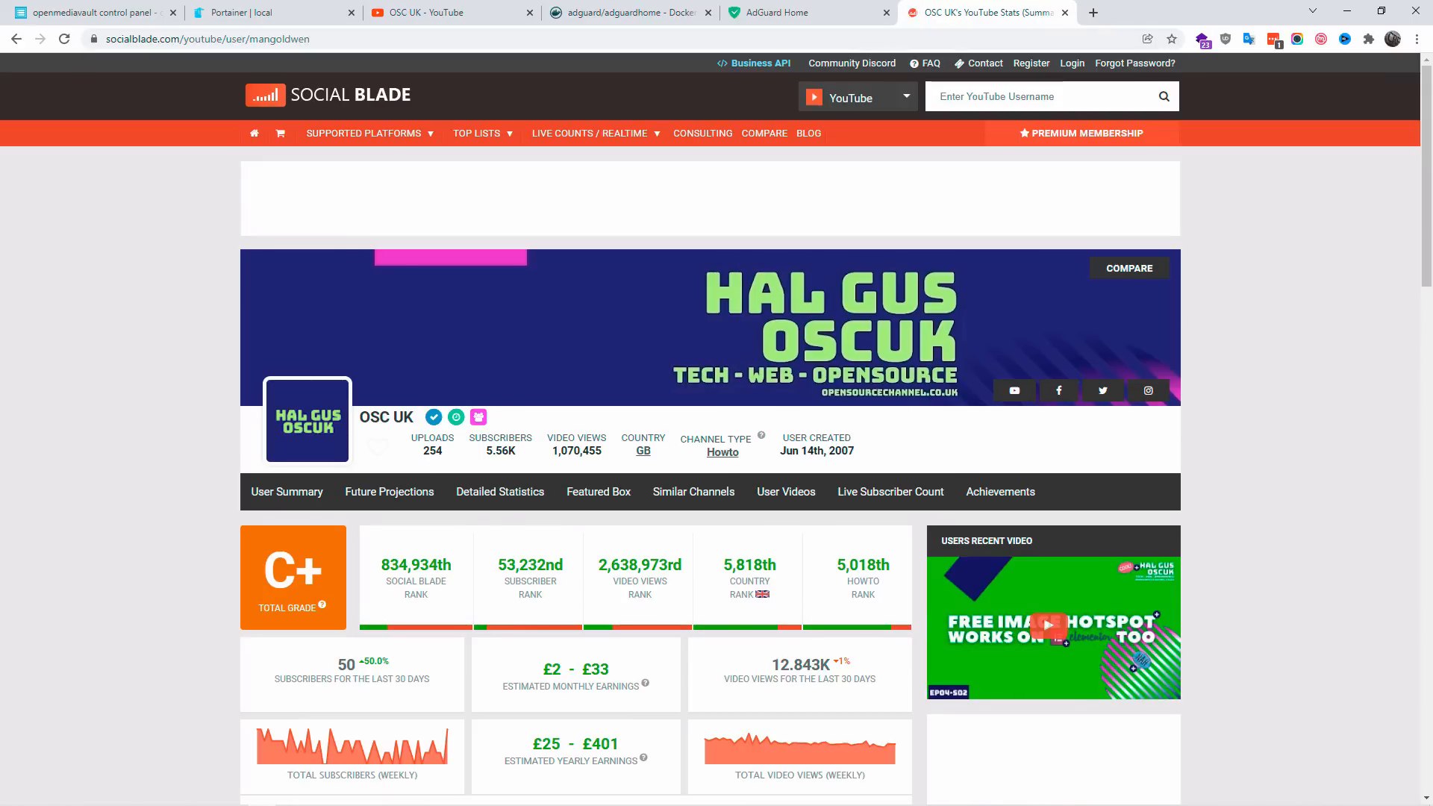
mouse_move(1427, 171)
left_mouse_down()
mouse_move(1423, 683)
mouse_move(1418, 192)
left_mouse_up()
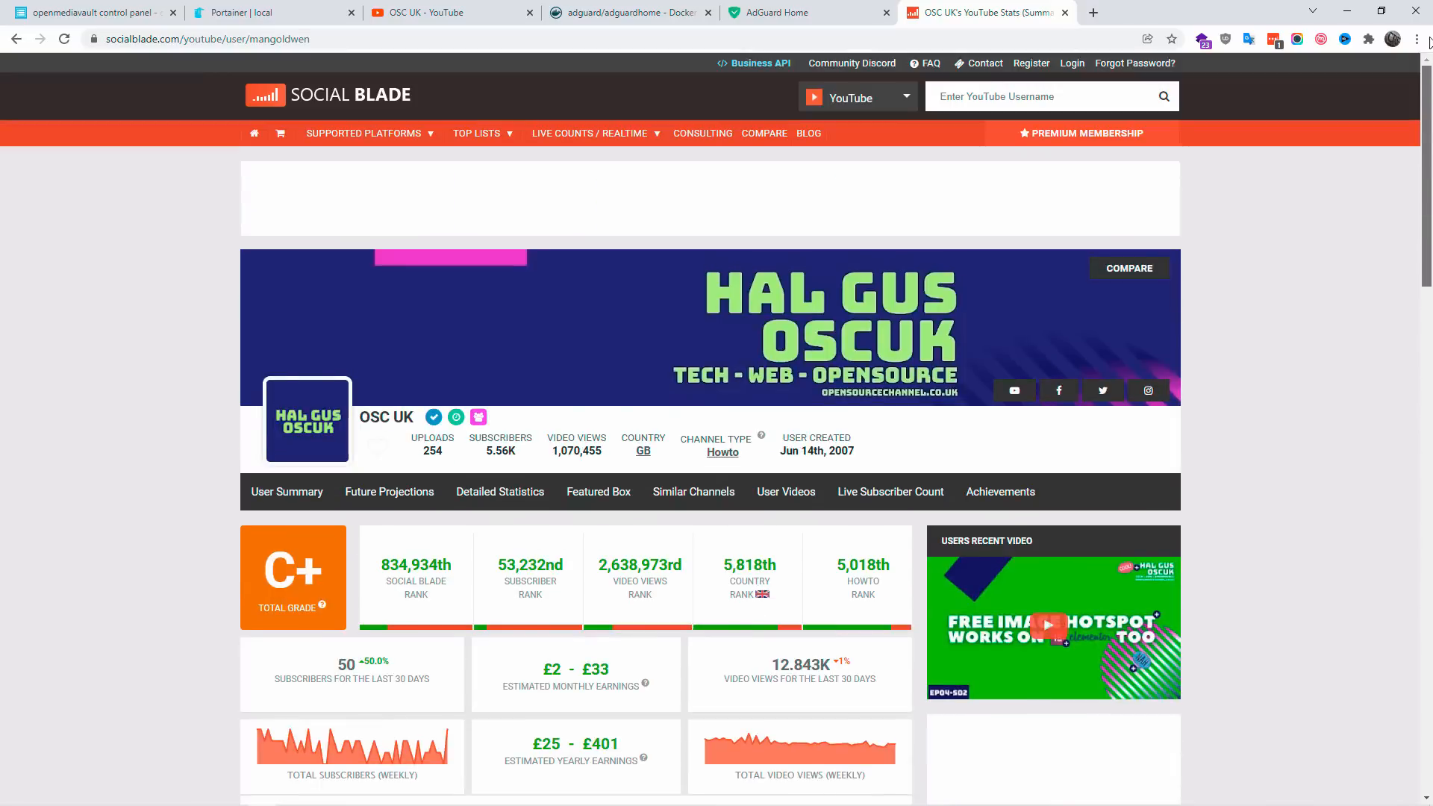
left_click(810, 12)
left_click(530, 132)
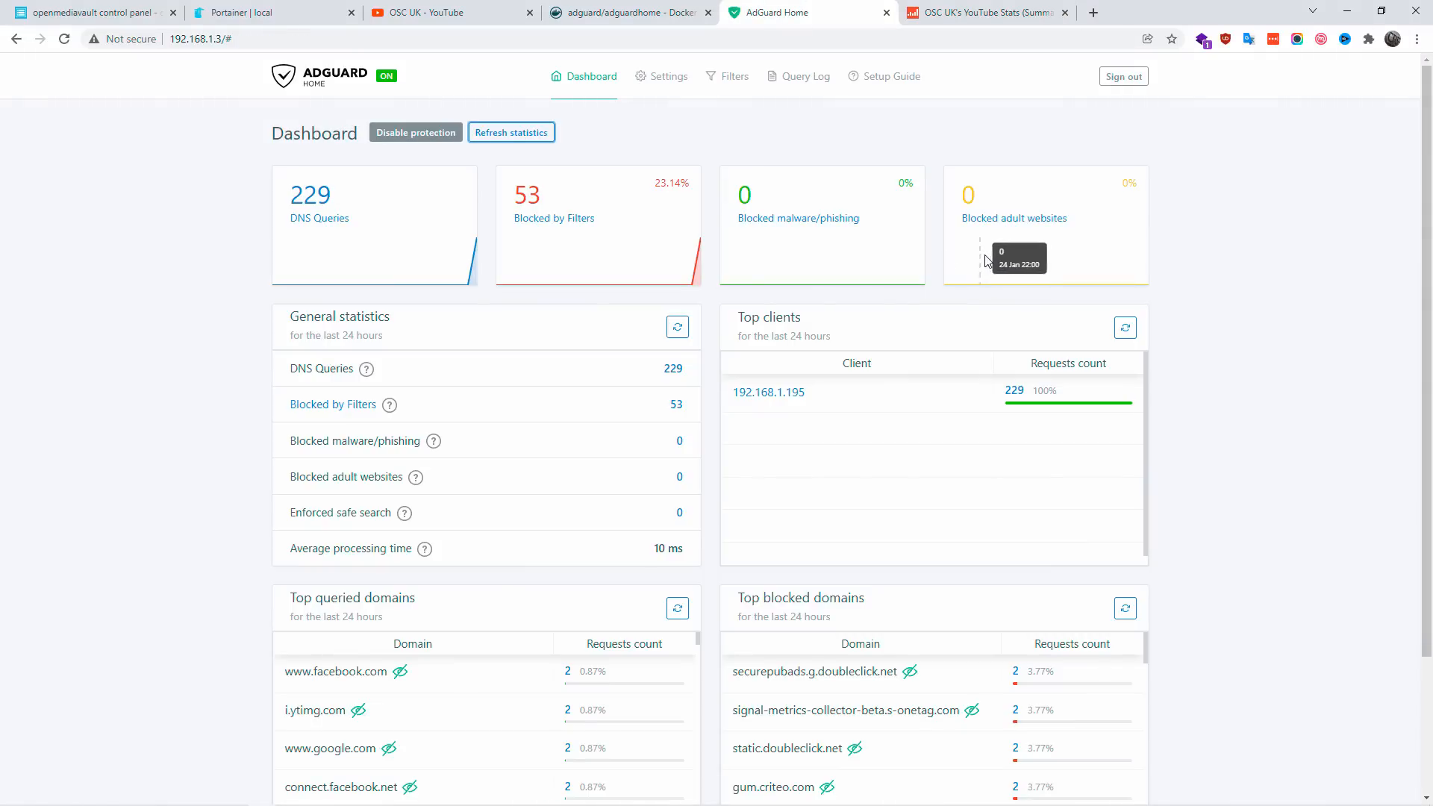
Step: View the query log entries for requests blocked by filters, and those for blocked malware and phishing
left_click(576, 218)
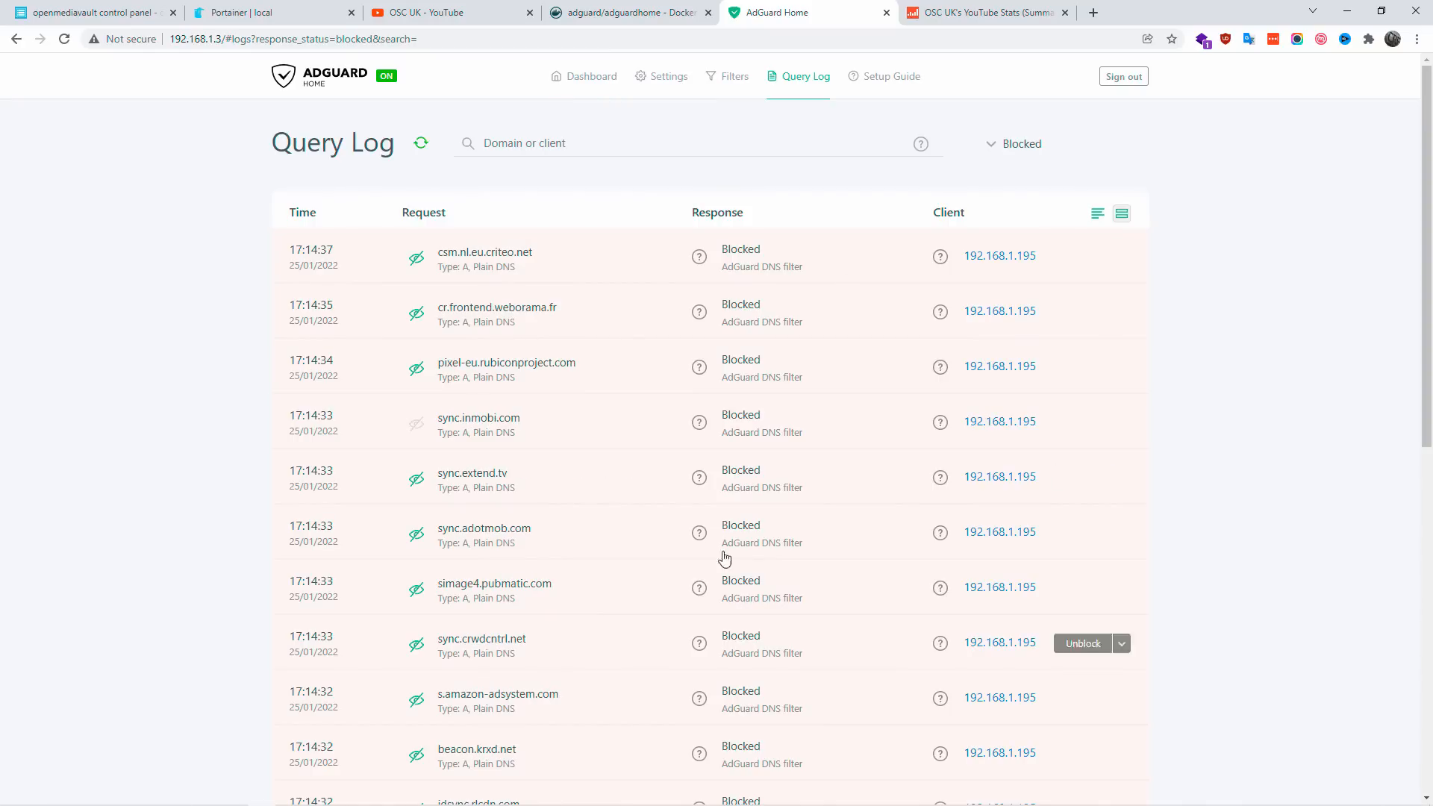
left_click(16, 39)
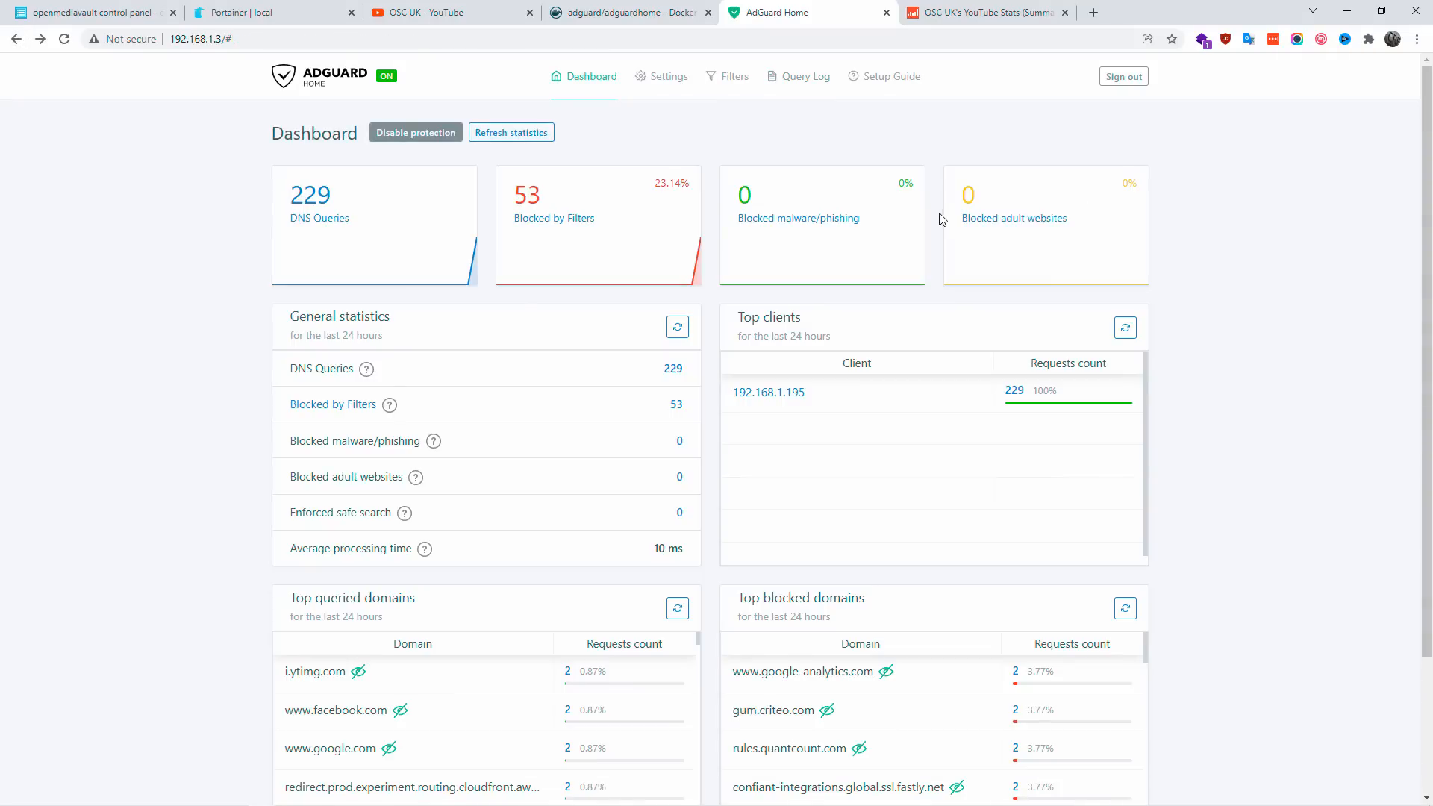
left_click(826, 219)
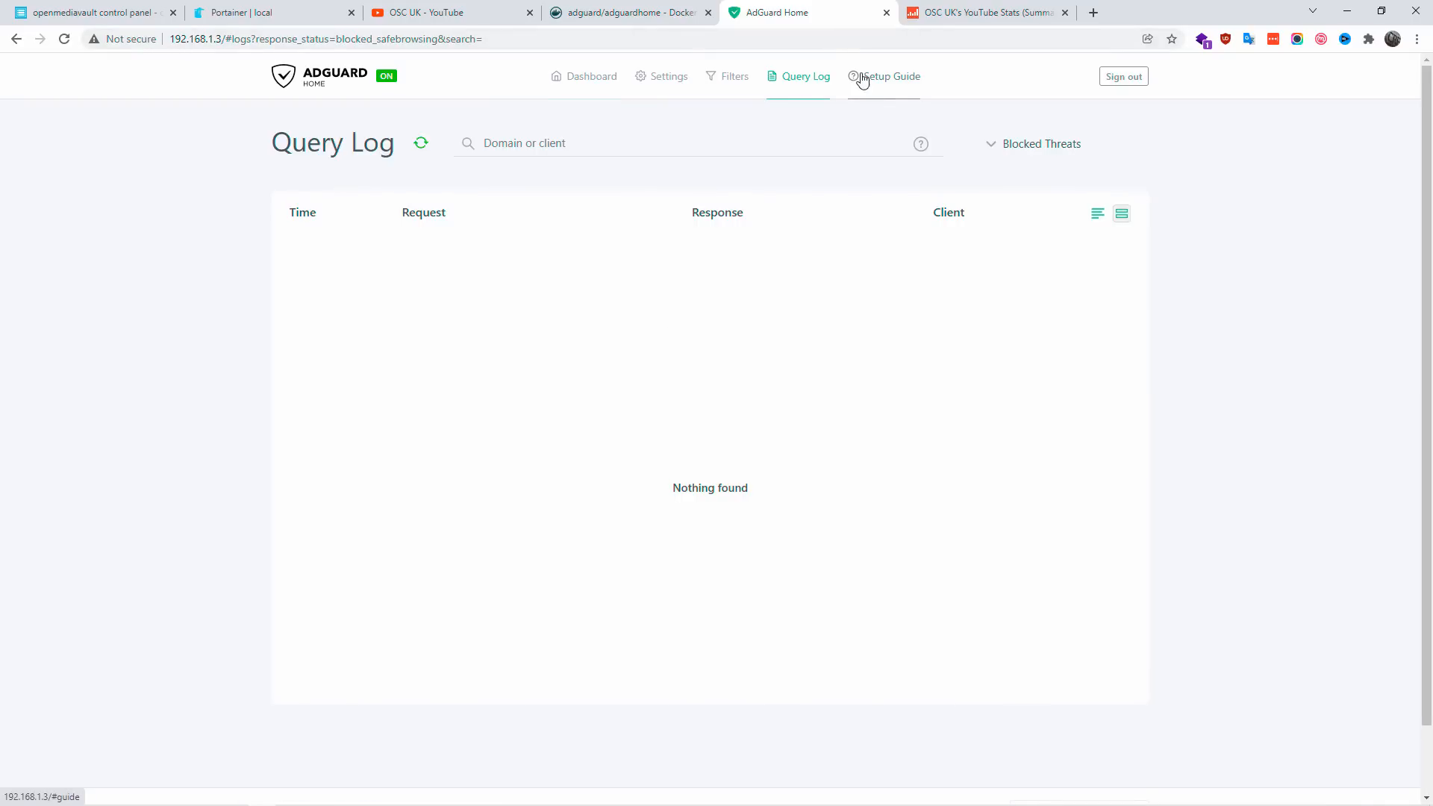
Step: Switch to the OSC UK YouTube channel, open its home page and look over the uploads and playlists
left_click(493, 13)
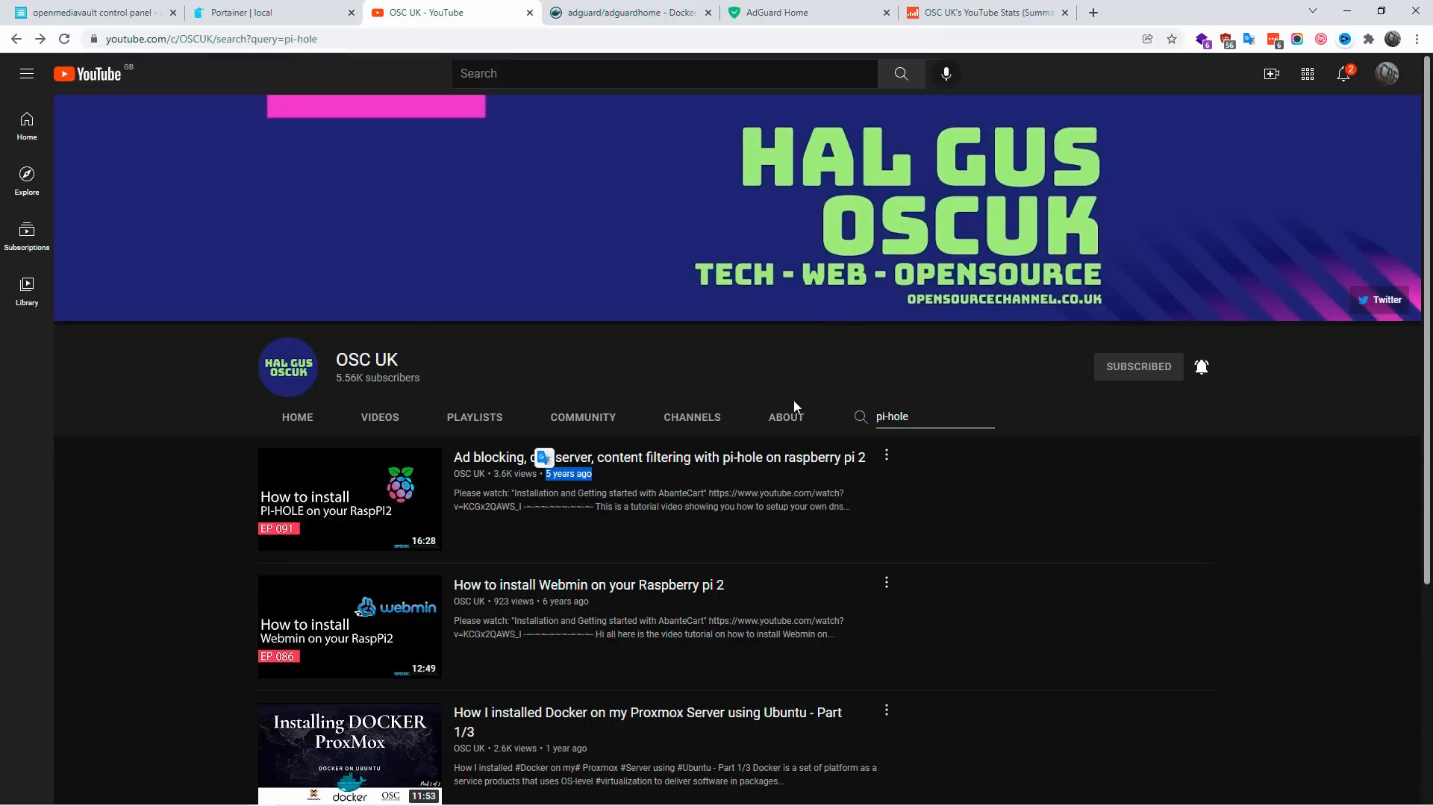
left_click(311, 418)
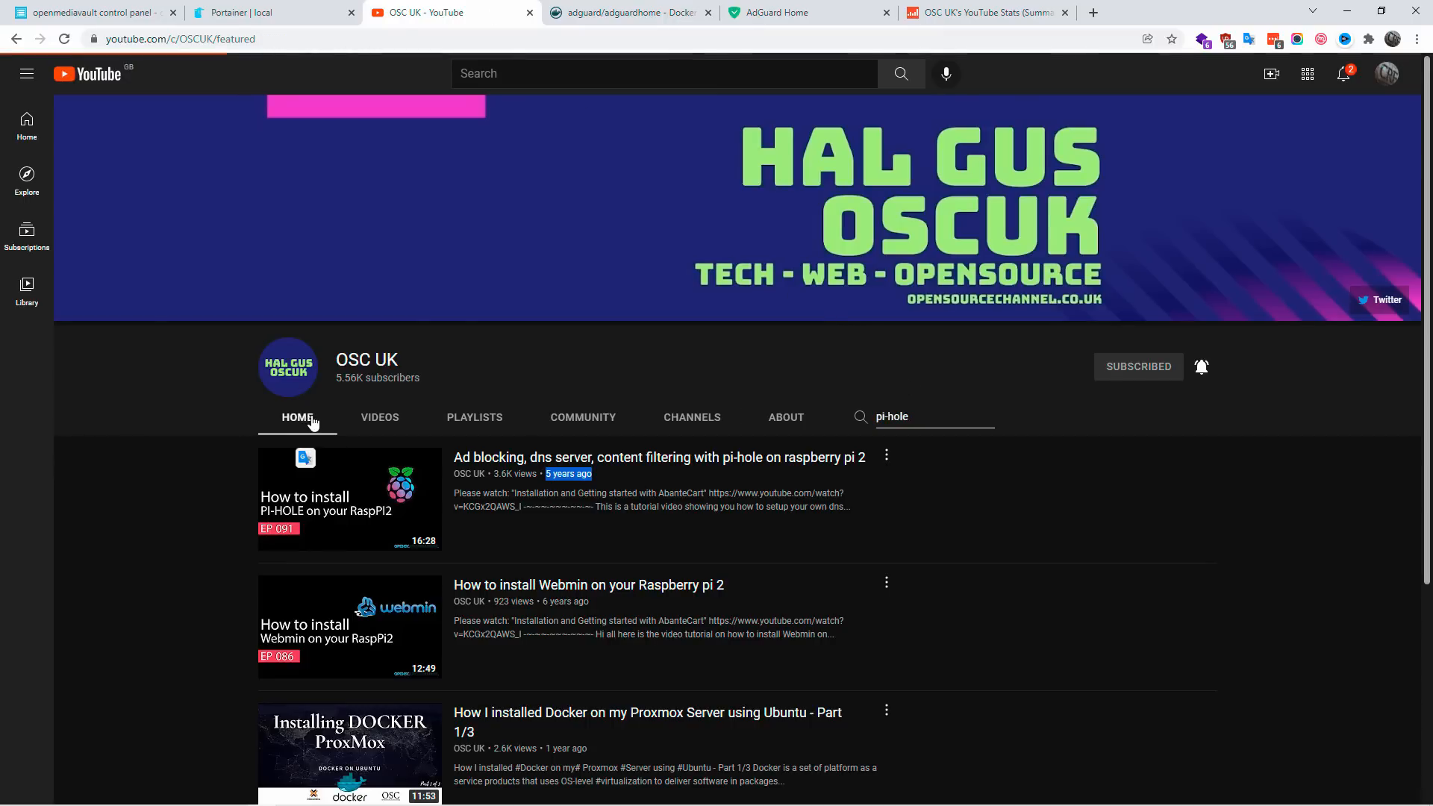
scroll(554, 357, "down", 4)
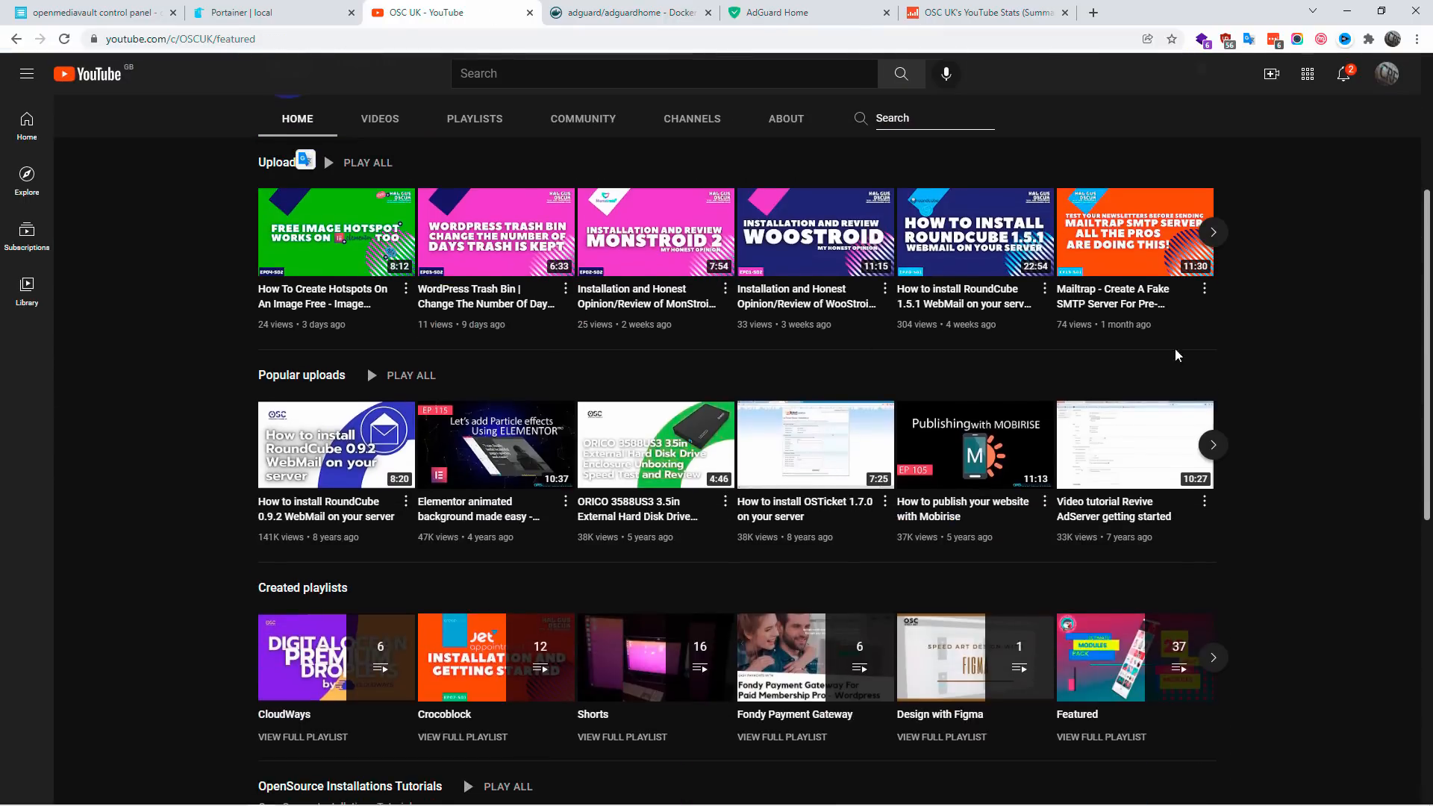
scroll(947, 461, "up", 4)
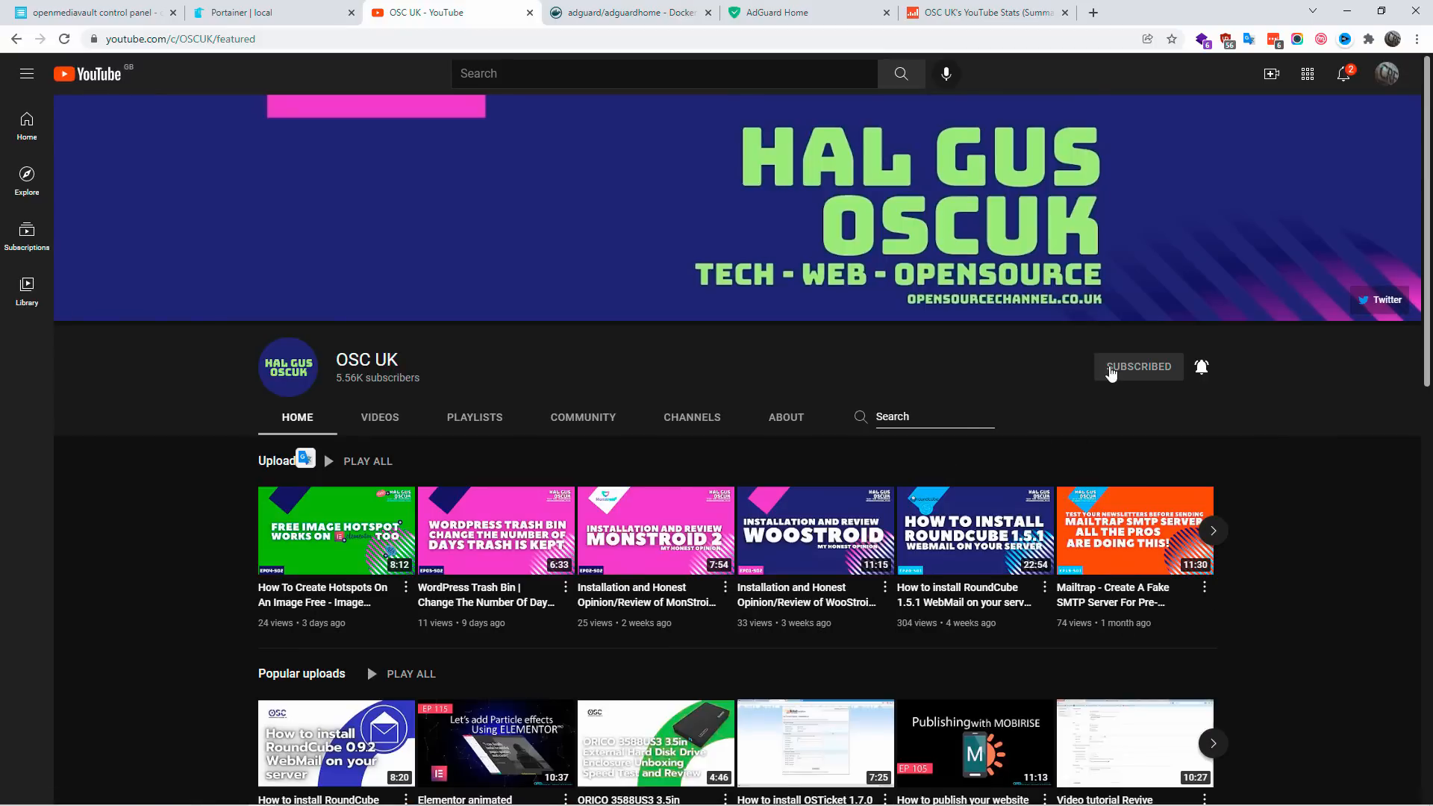